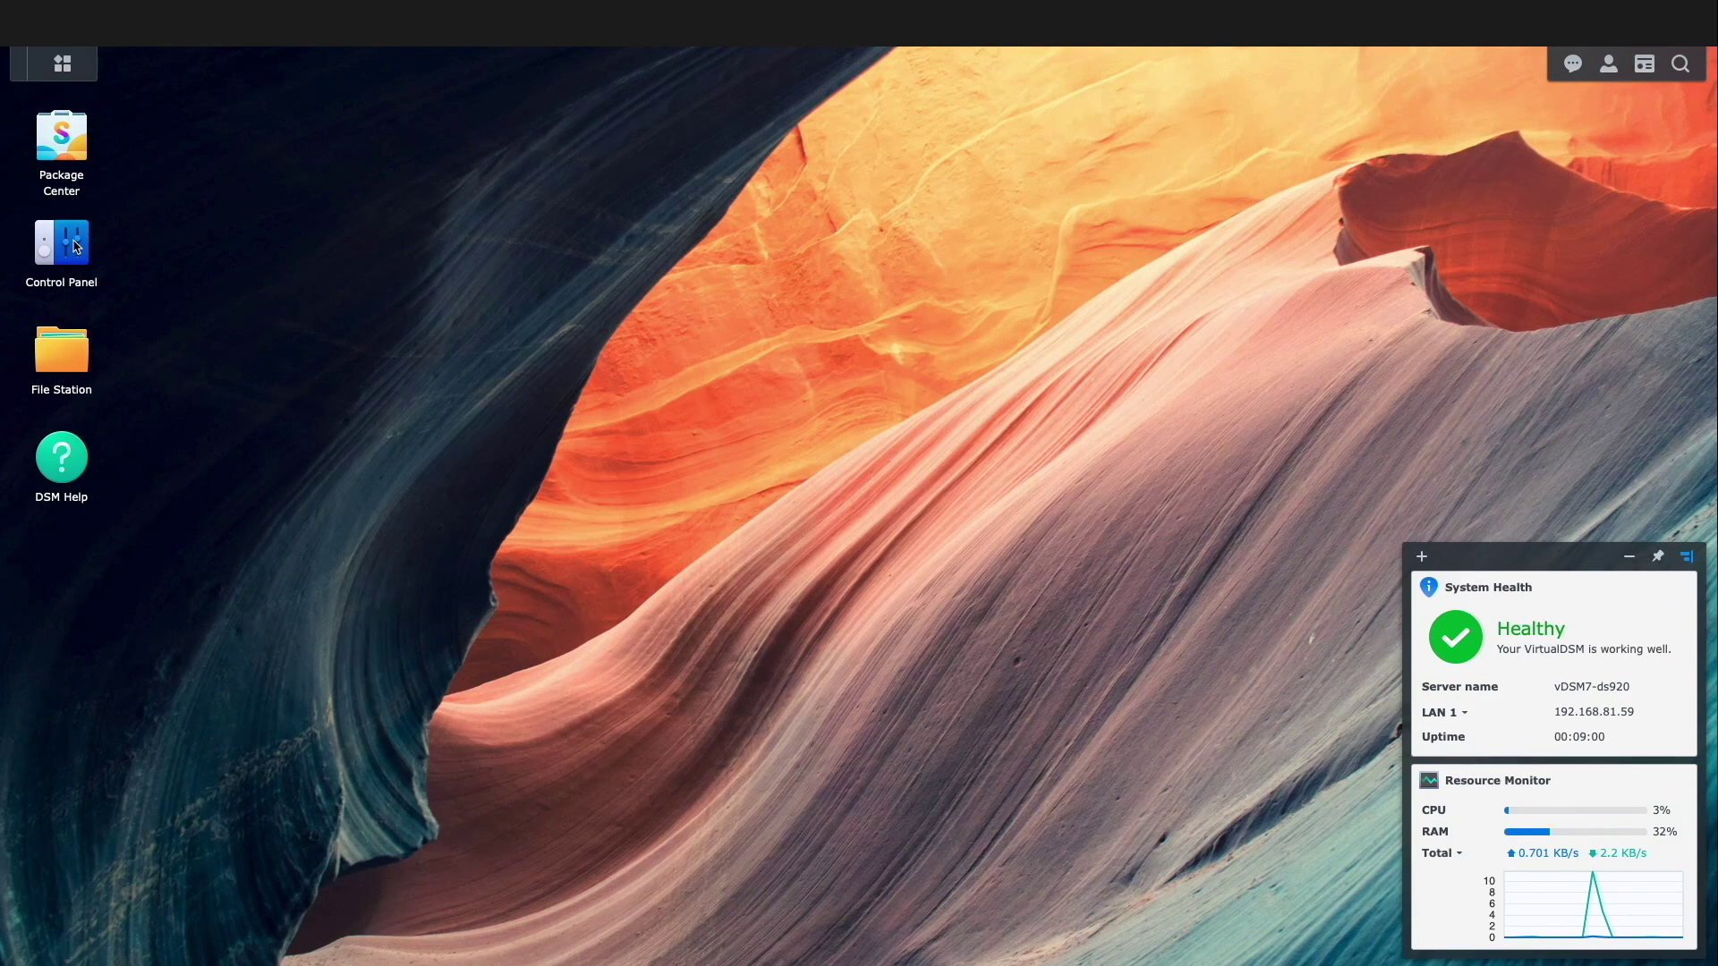
- Enable the SSH service on port 22 under Terminal & SNMP and apply it, accepting the warning
click(76, 246)
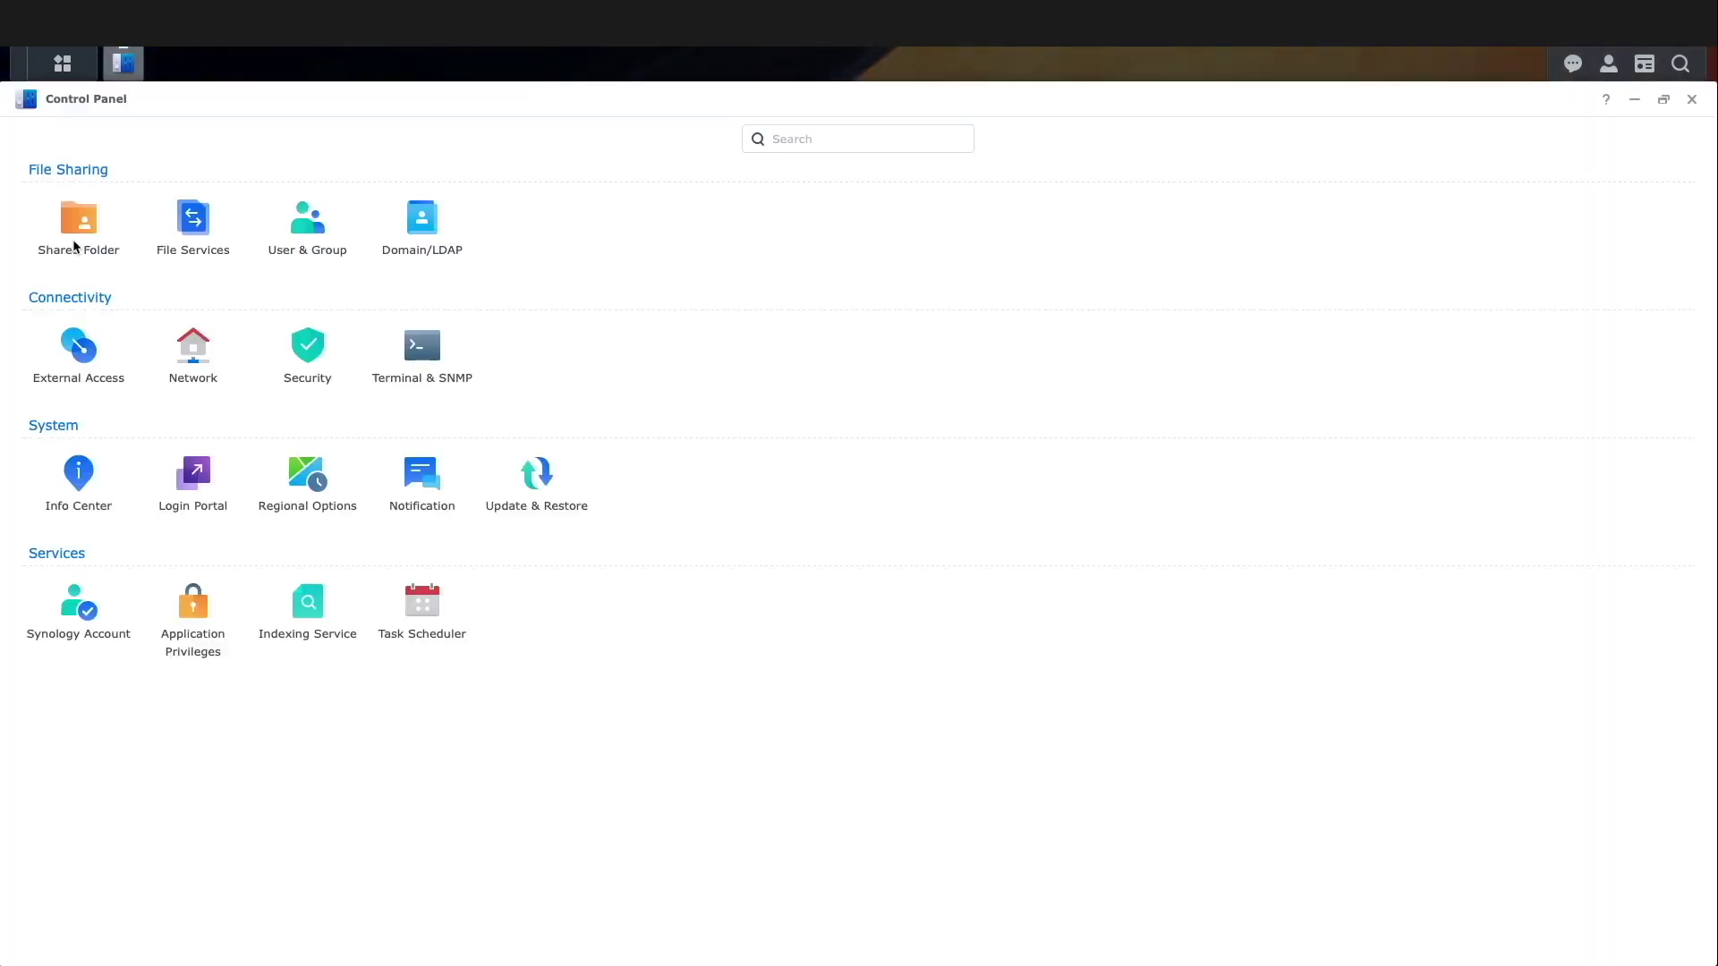
click(429, 347)
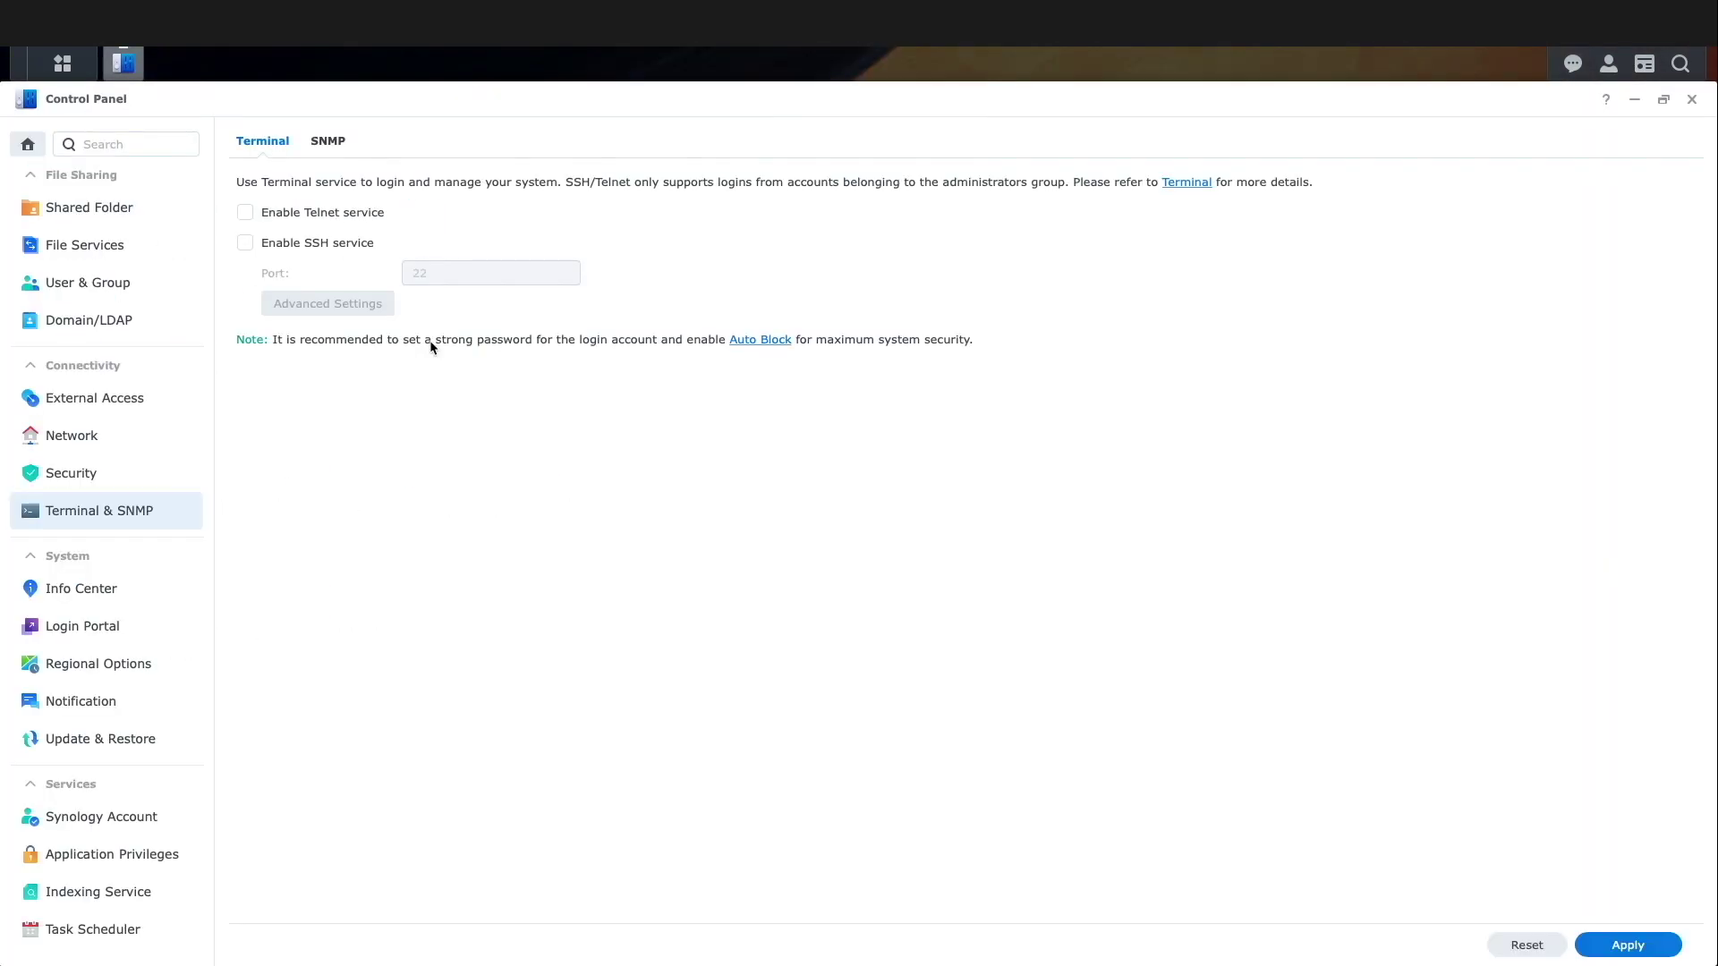
click(252, 242)
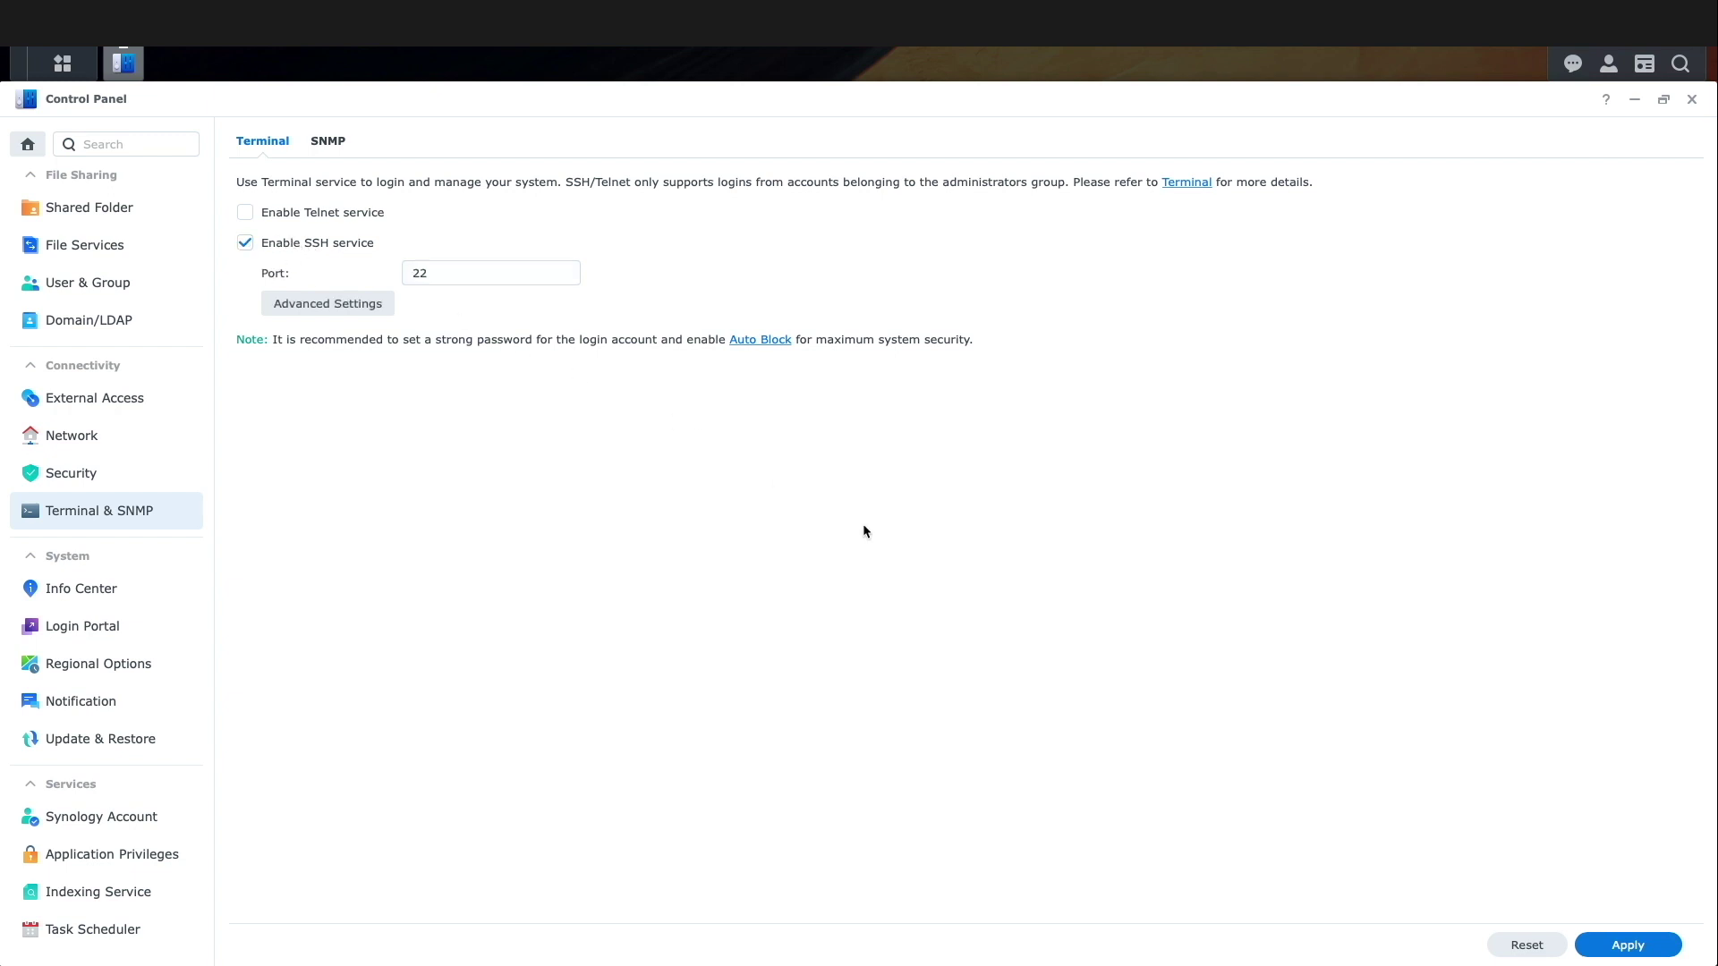
click(1627, 945)
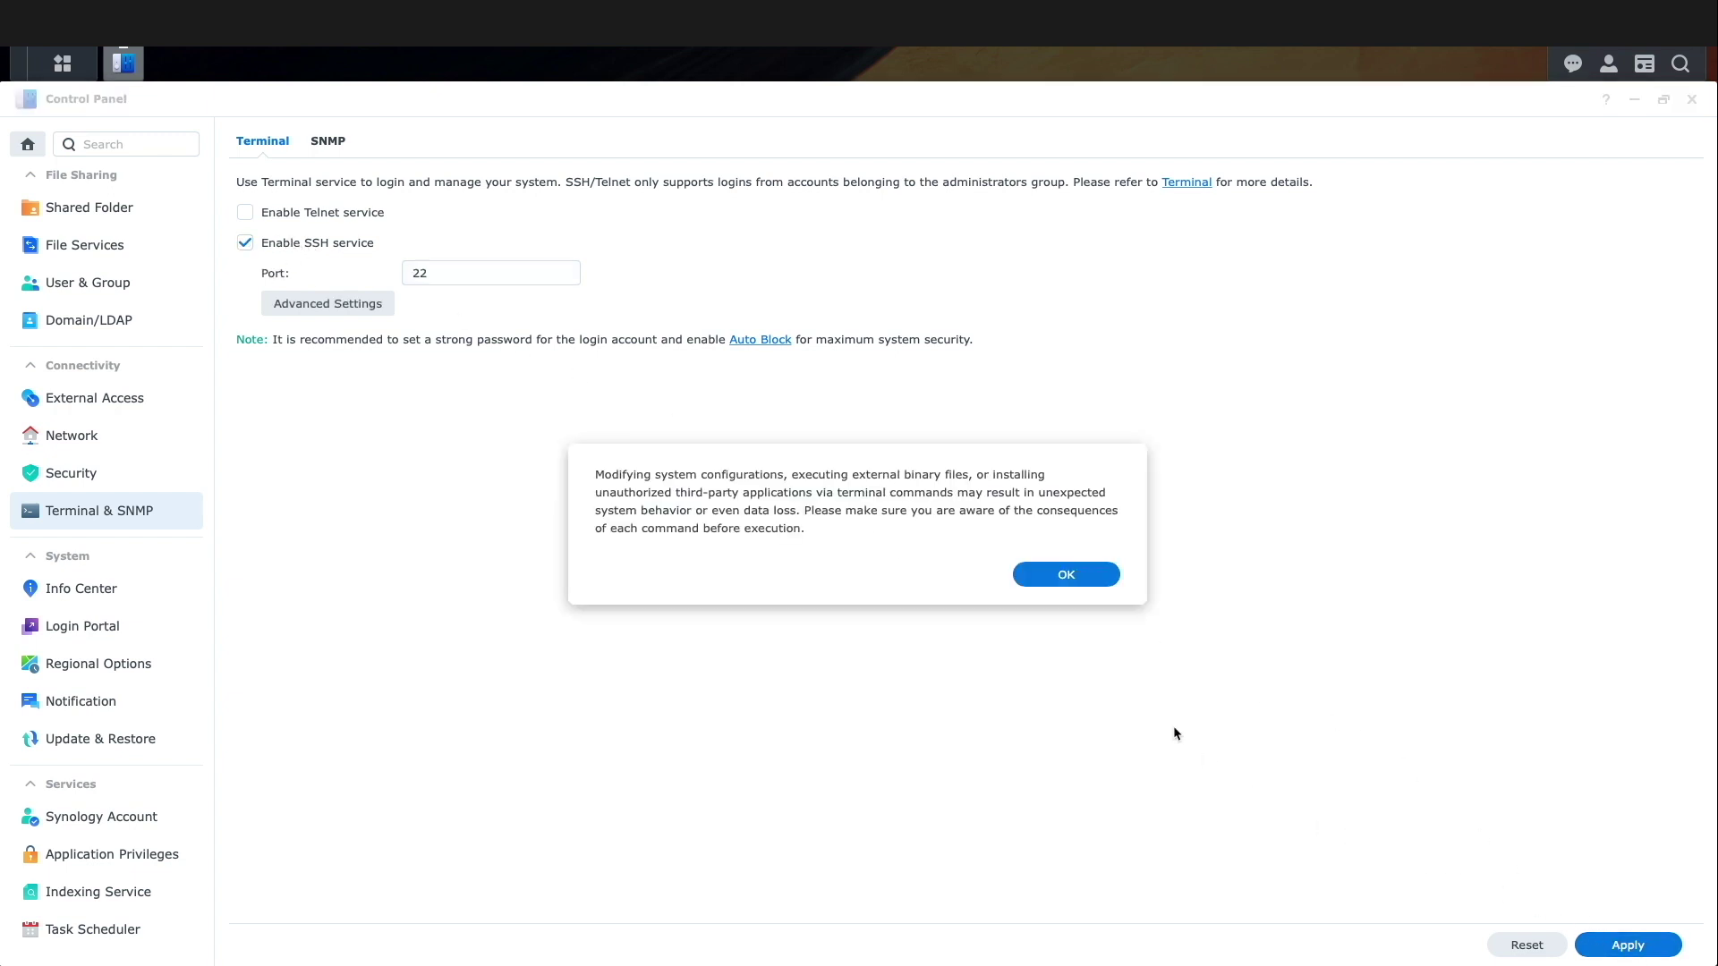
click(1066, 575)
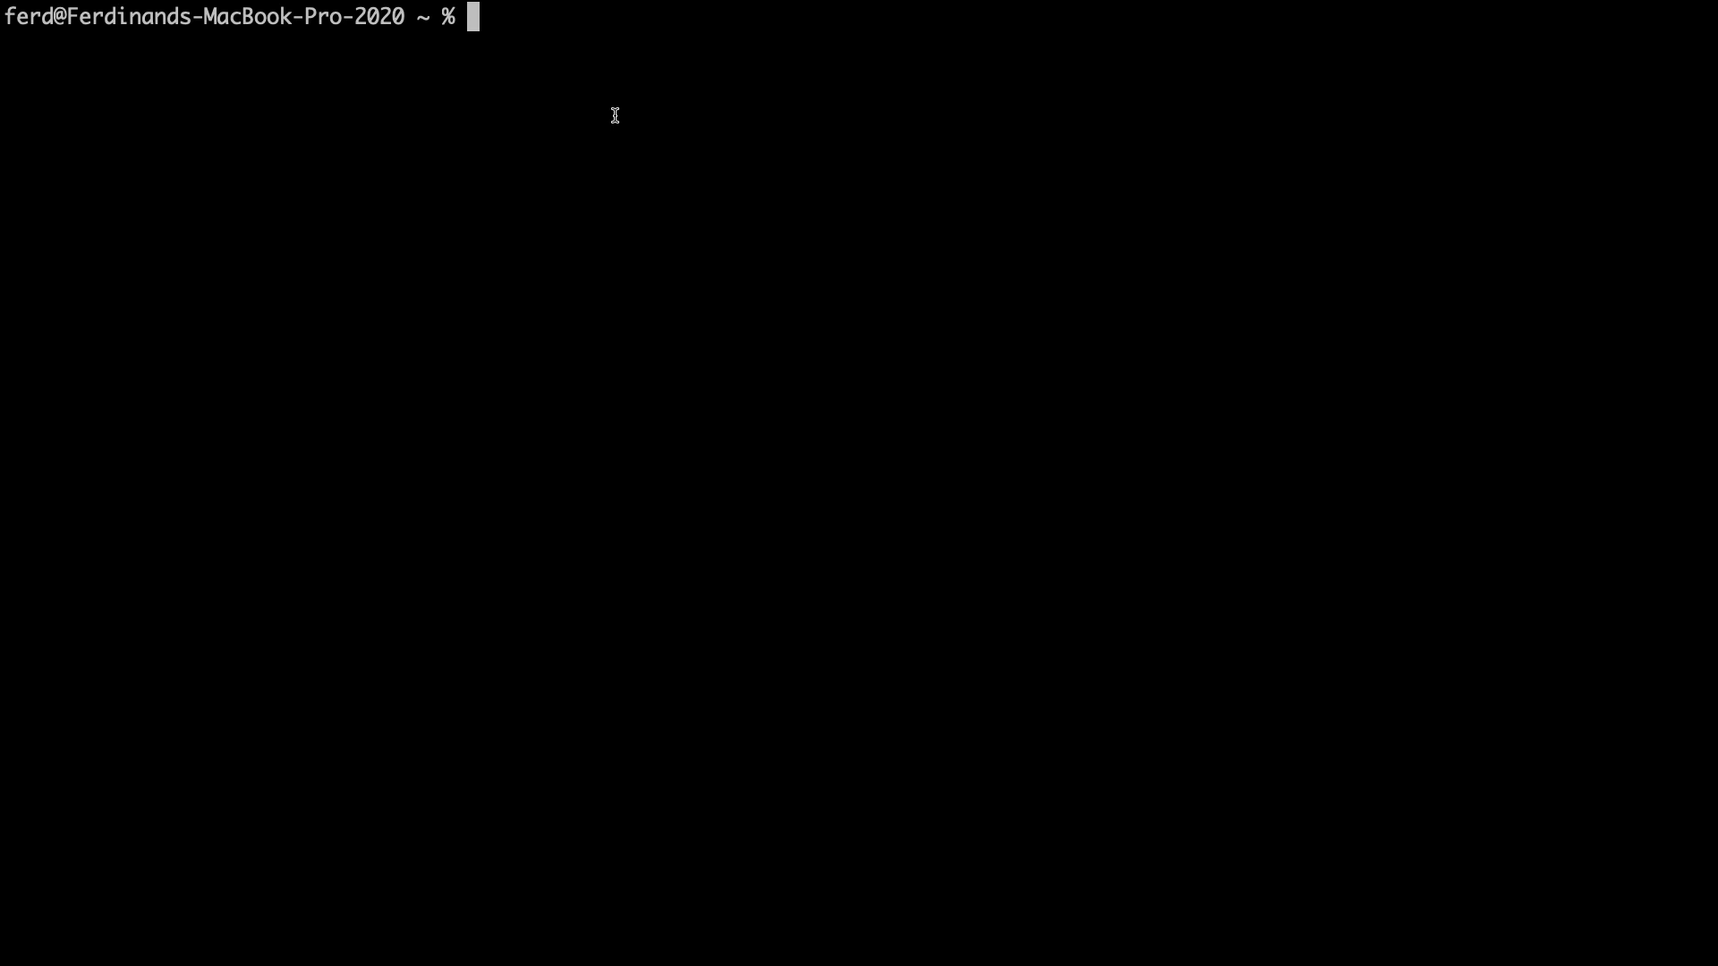
- Connect over SSH to the NAS at 192.168.81.59, accepting its host key and entering the password
text(ssh dsadmin@192.168.81.59)
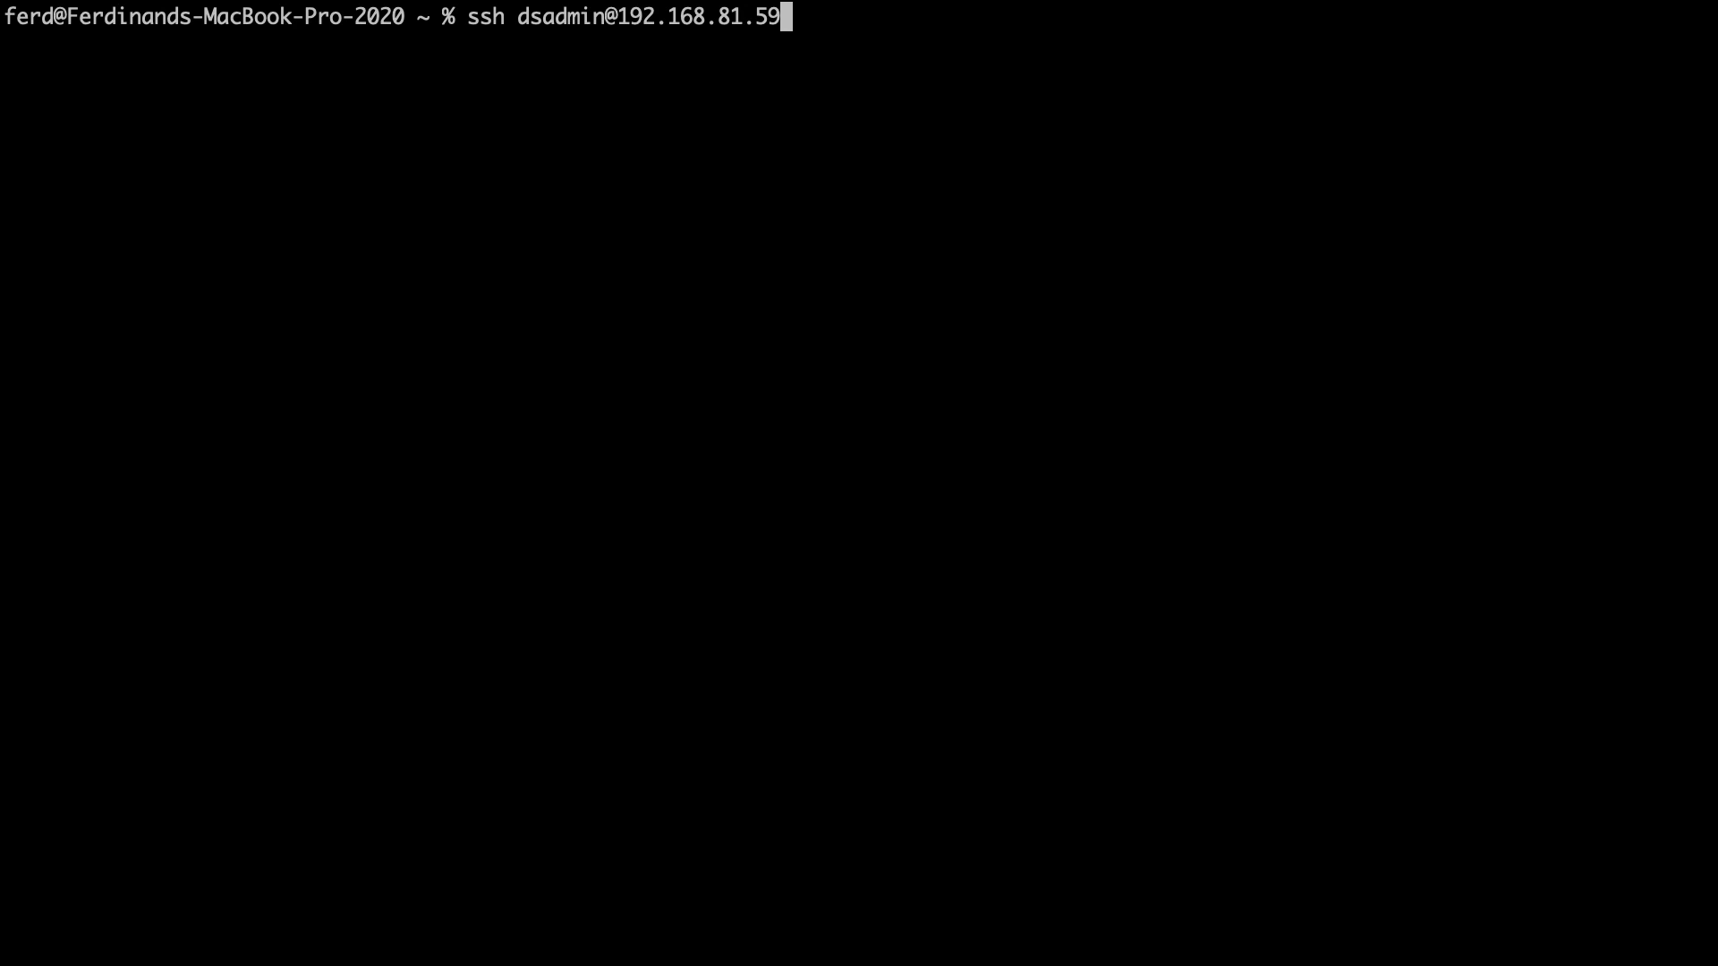
key(Return)
text(yes)
key(Return)
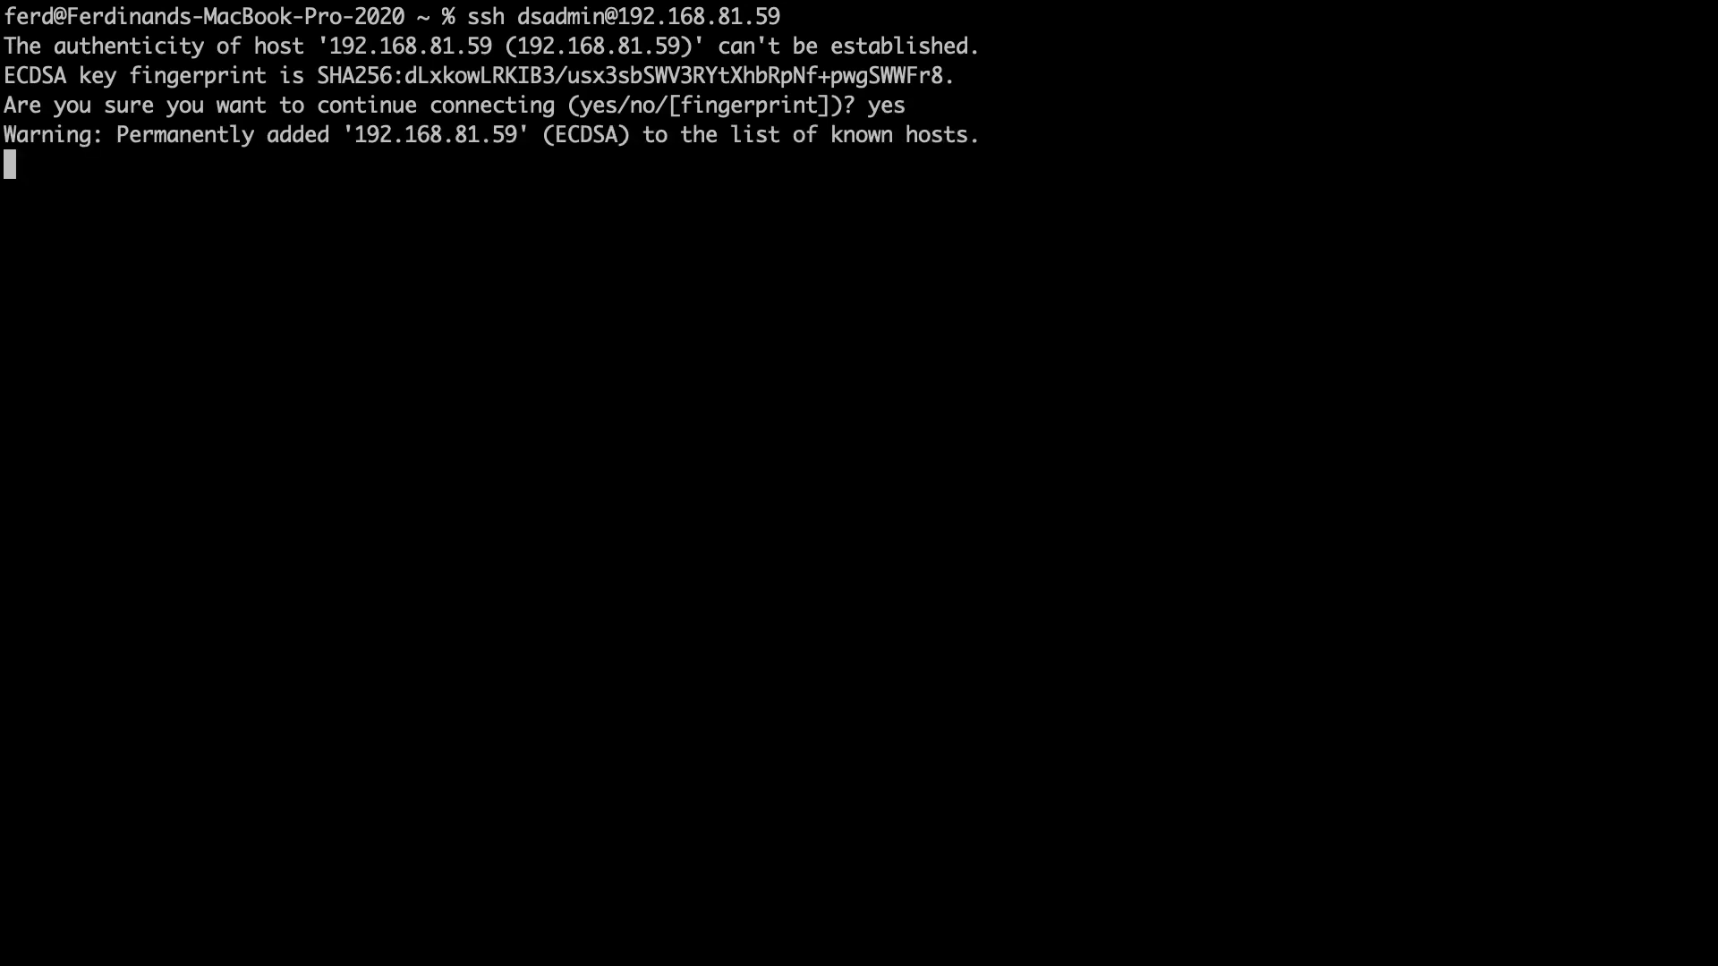
key(Return)
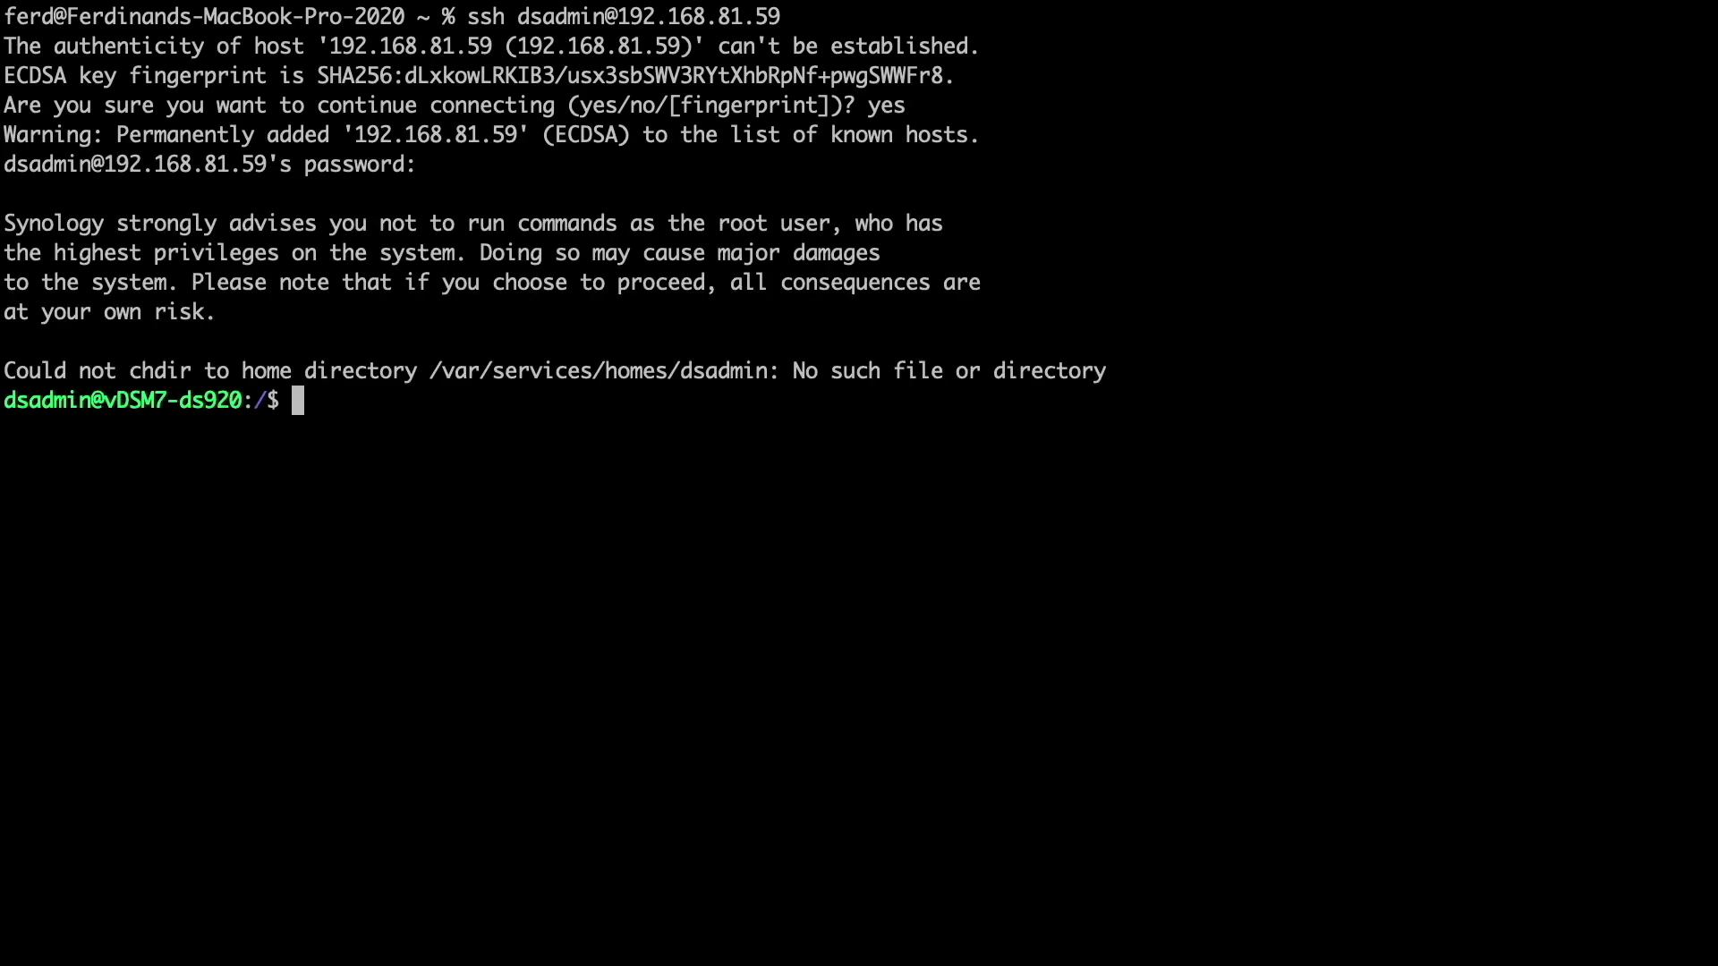
- Clear the screen and list the NAS network interface addresses with ip address
text(clear)
key(Return)
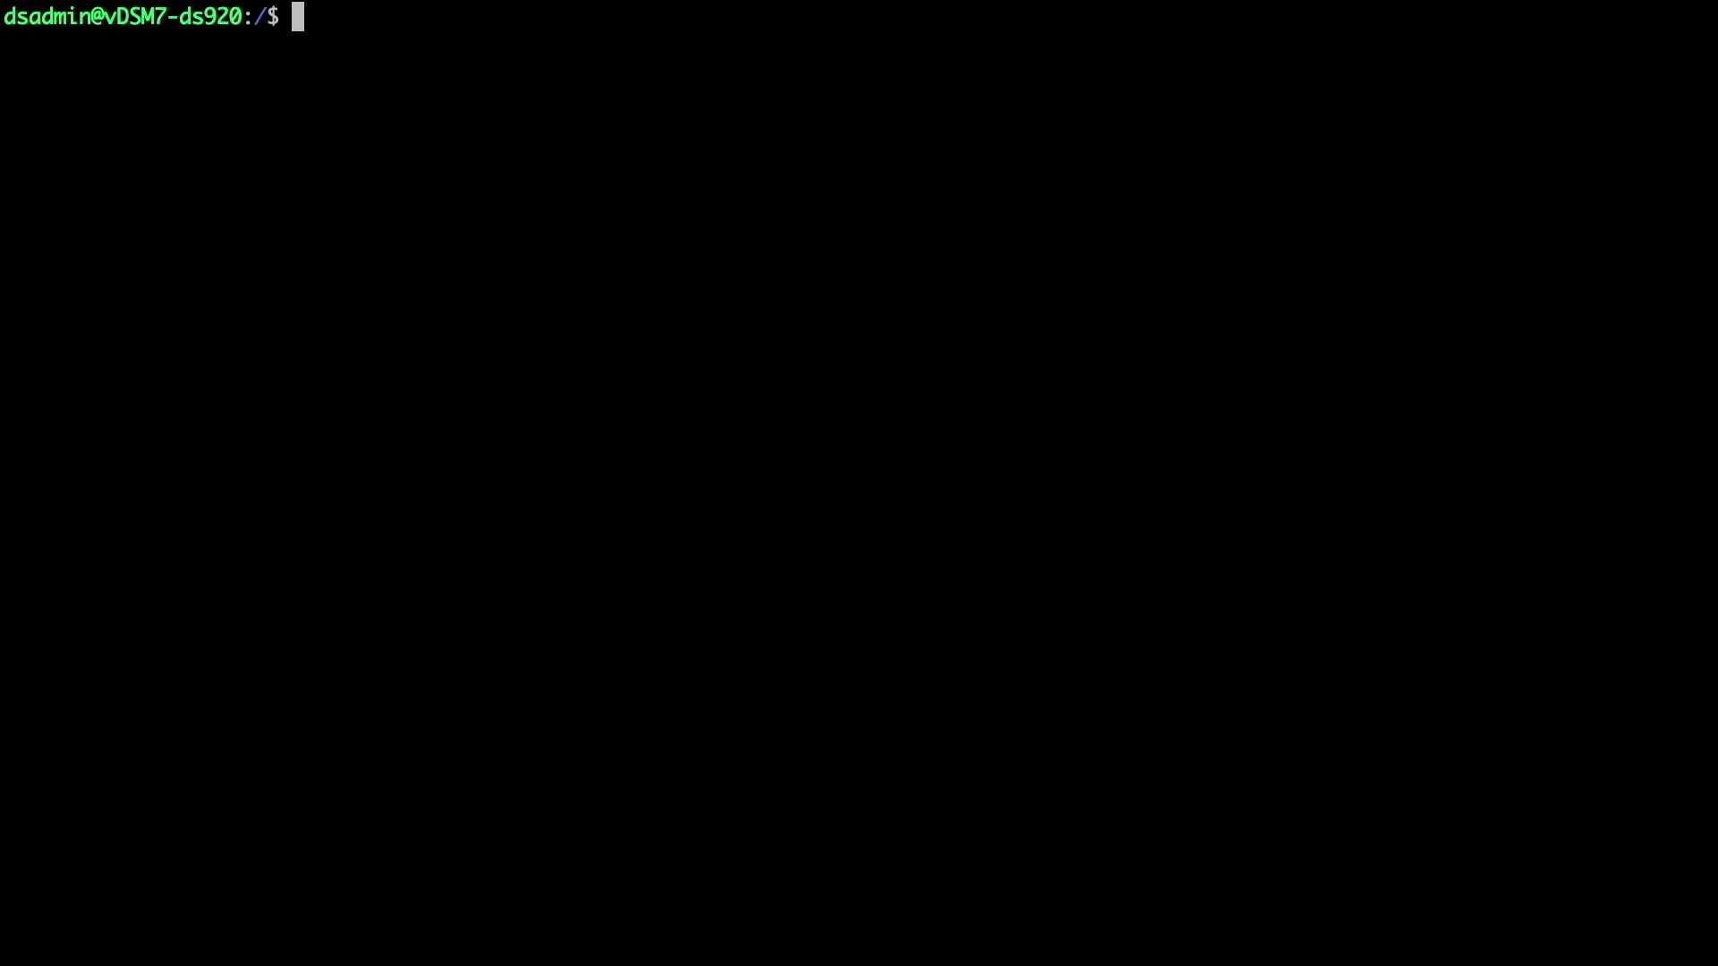
text(ip address)
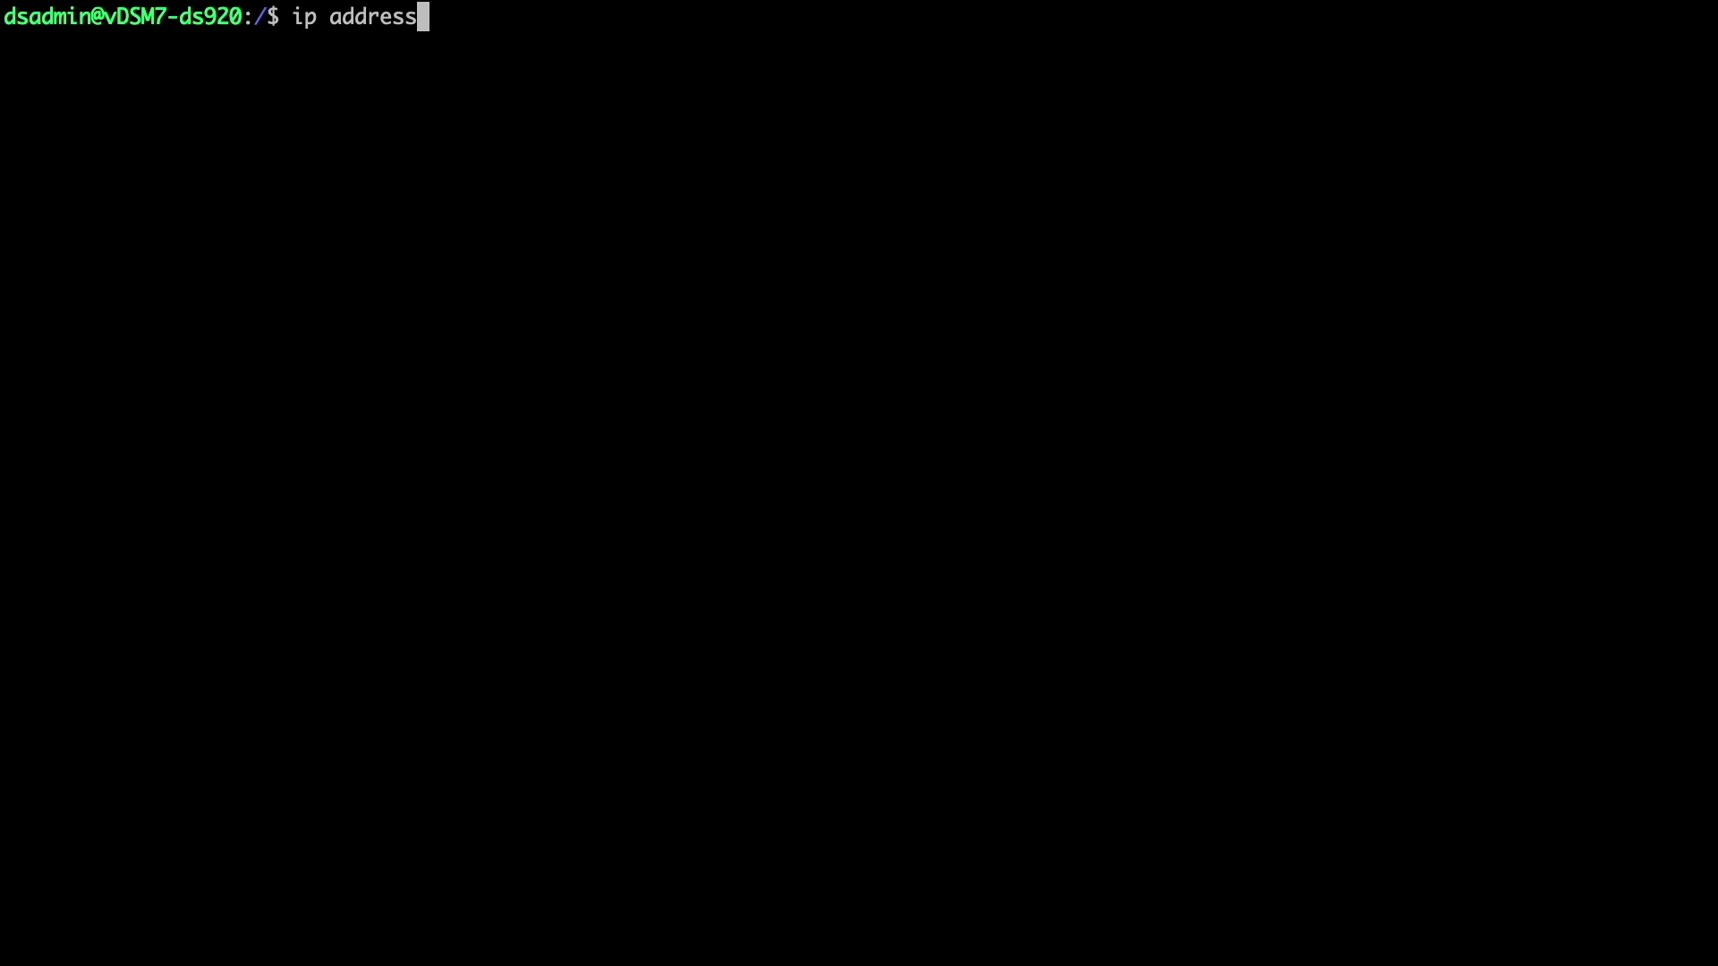
key(Return)
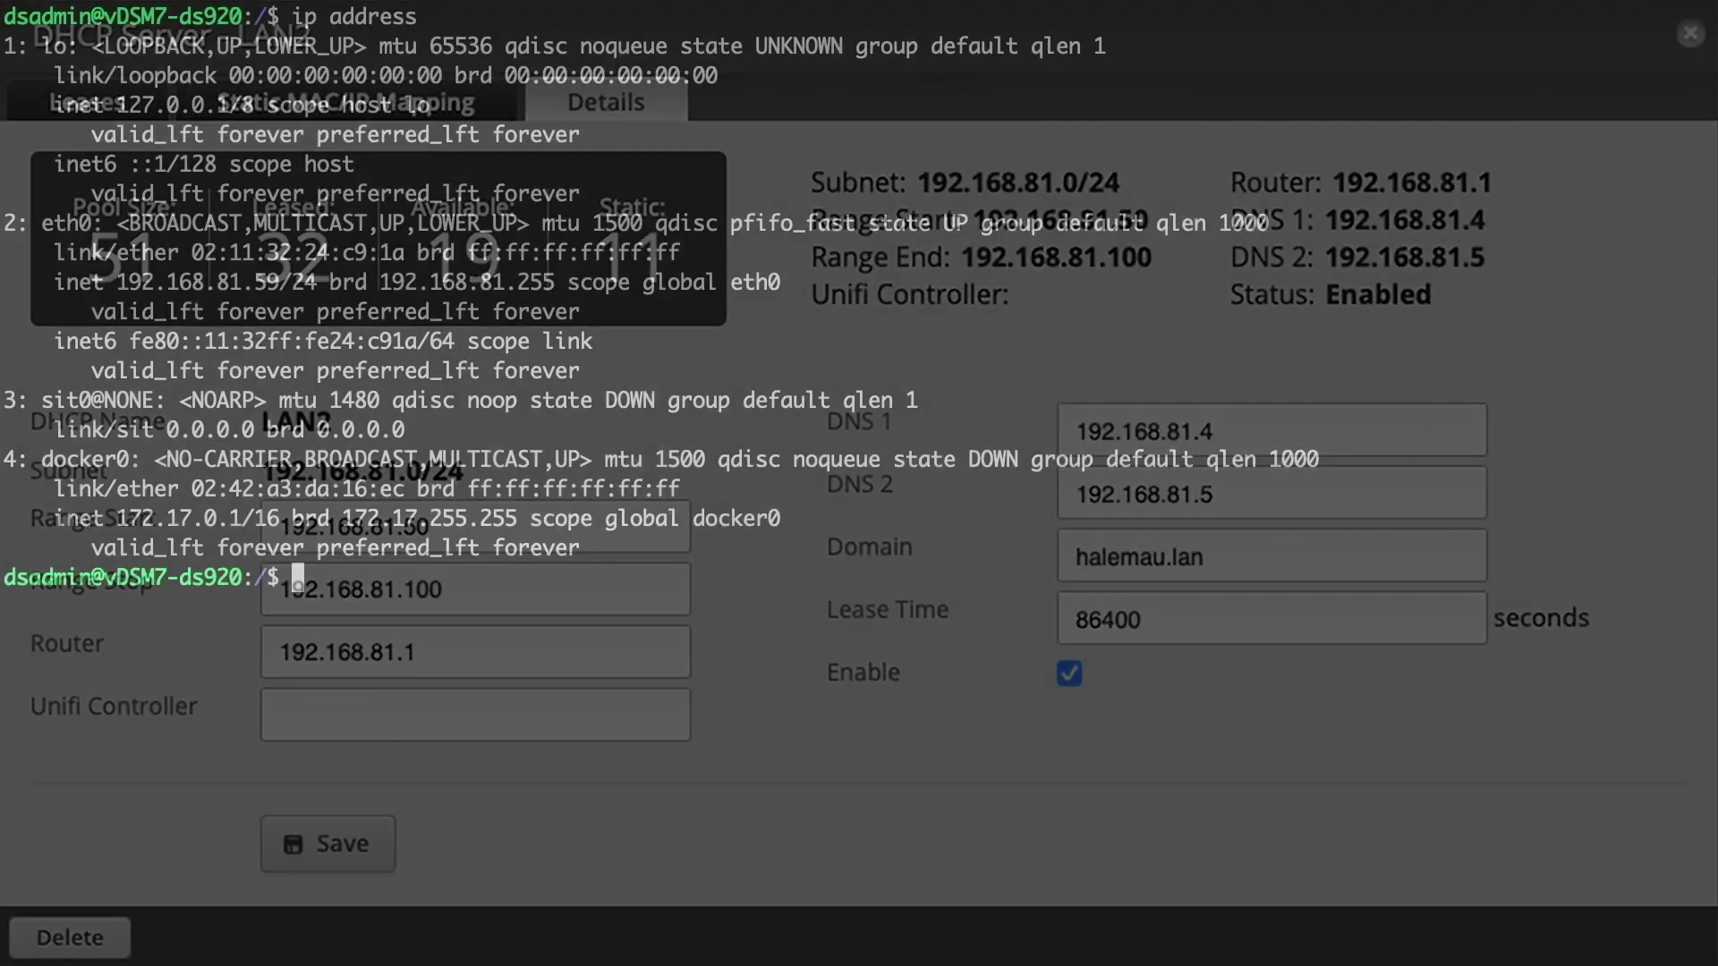
- Clear the terminal and paste the docker network create command for the macvlan network pihole-macvlan
text(clear)
key(Return)
text(sudo docker network create -d macvlan -o parent=eth0 --subnet=192.168.81.0/24 --gateway=192.168.81.1 --ip-range=192.168.81.8/32 pihole-macvlan)
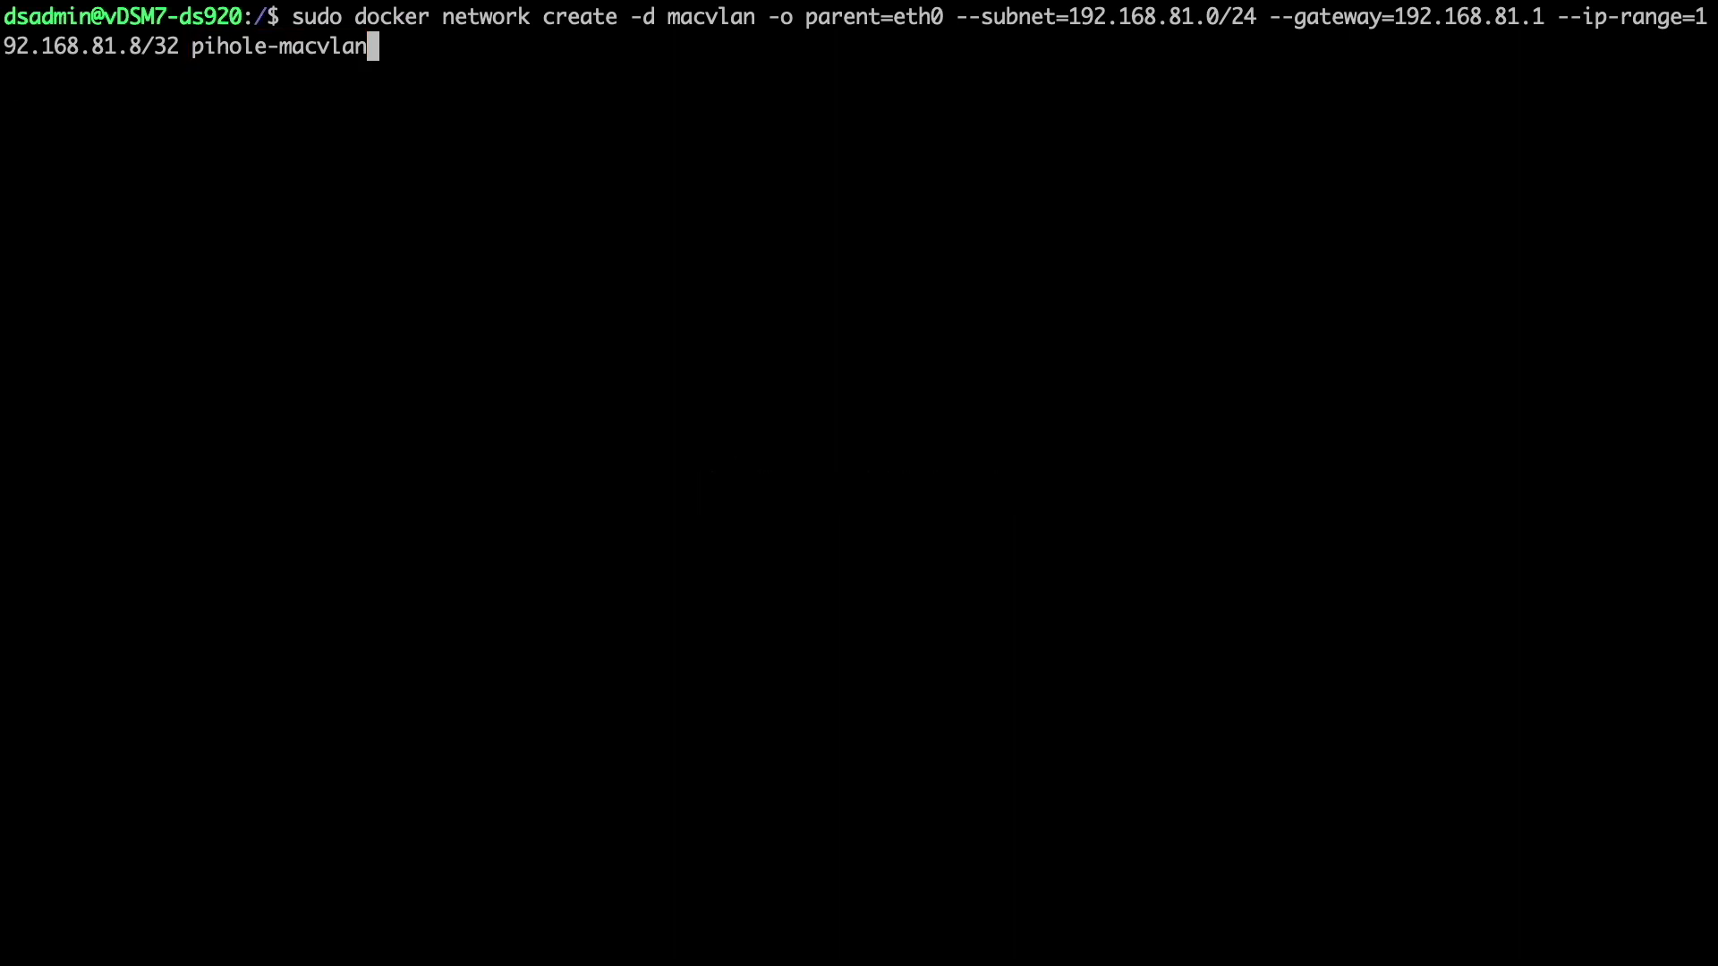
- Run the pihole-macvlan network creation command, then exit the SSH session
key(Return)
key(Return)
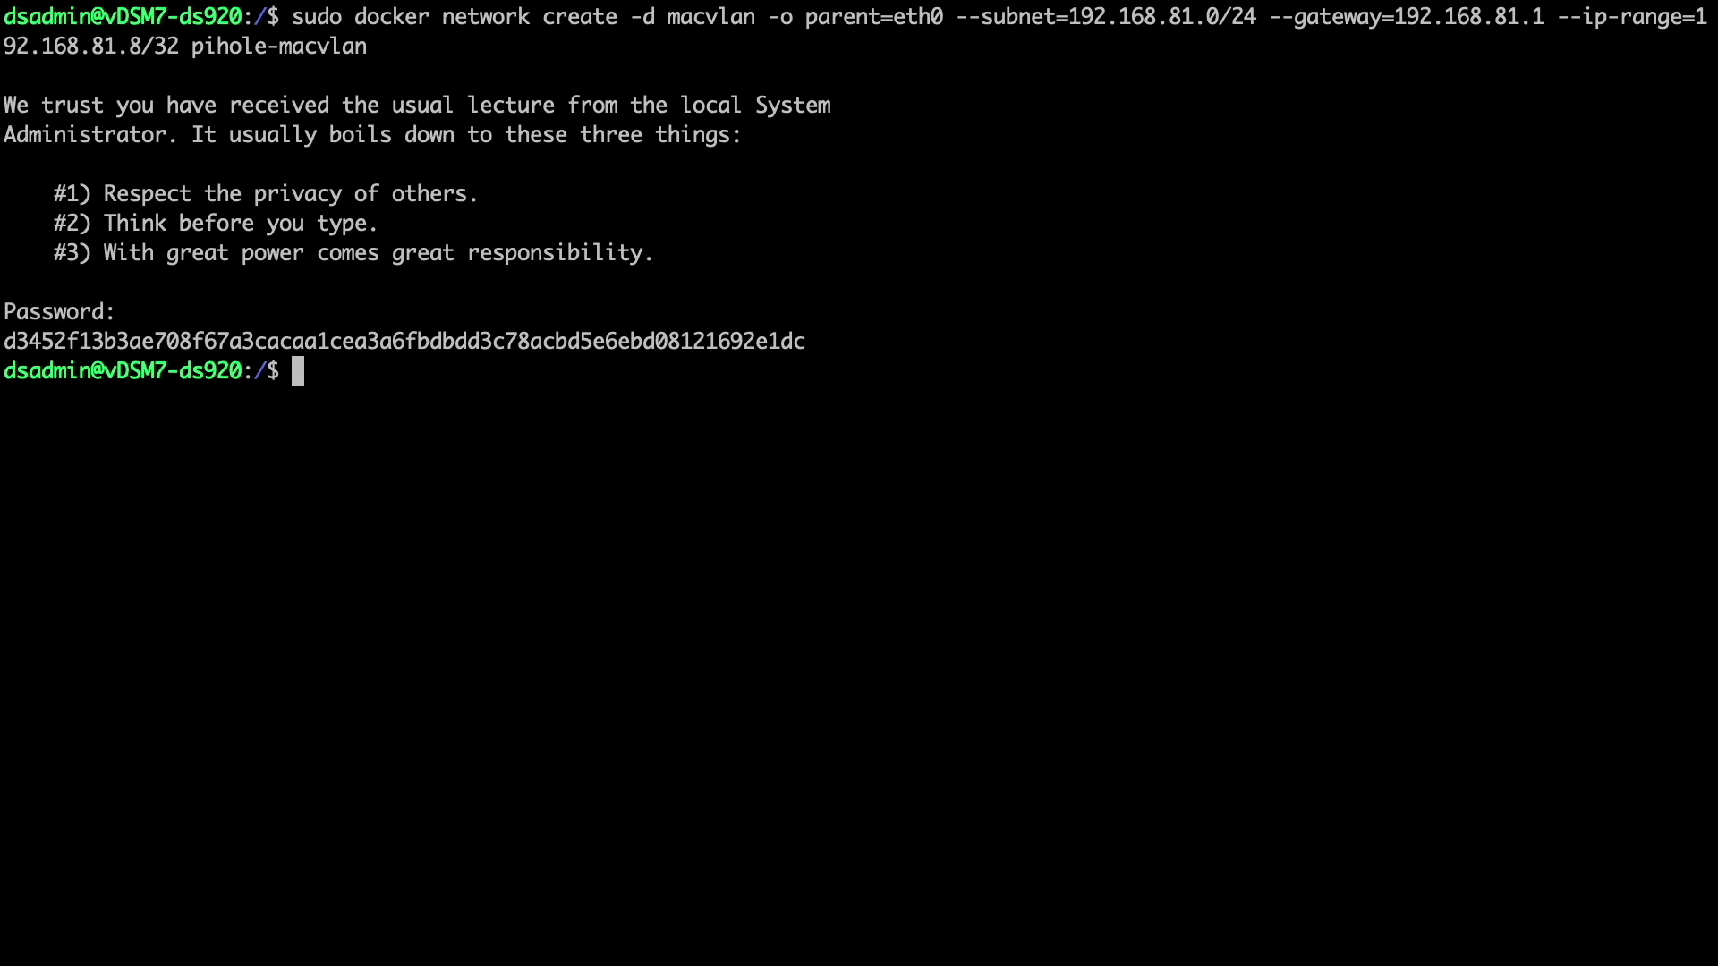
text(exit)
key(Return)
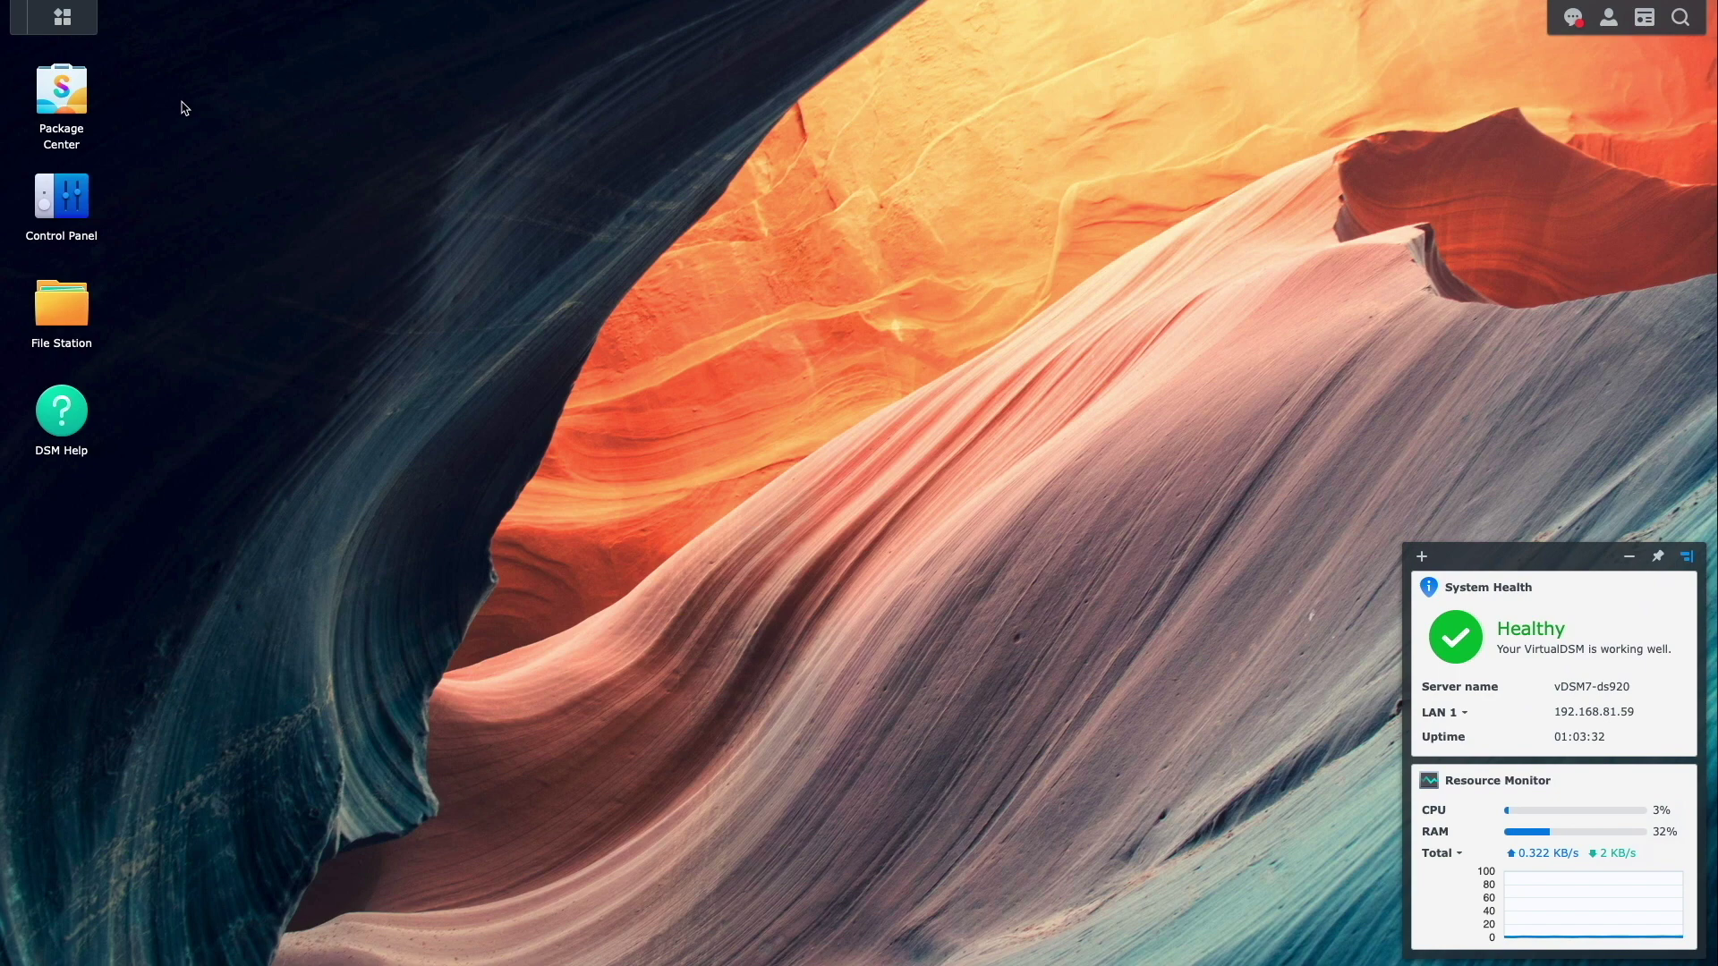
- Launch Docker, go to Network, and expand pihole-macvlan to check its subnet and IP range
click(75, 26)
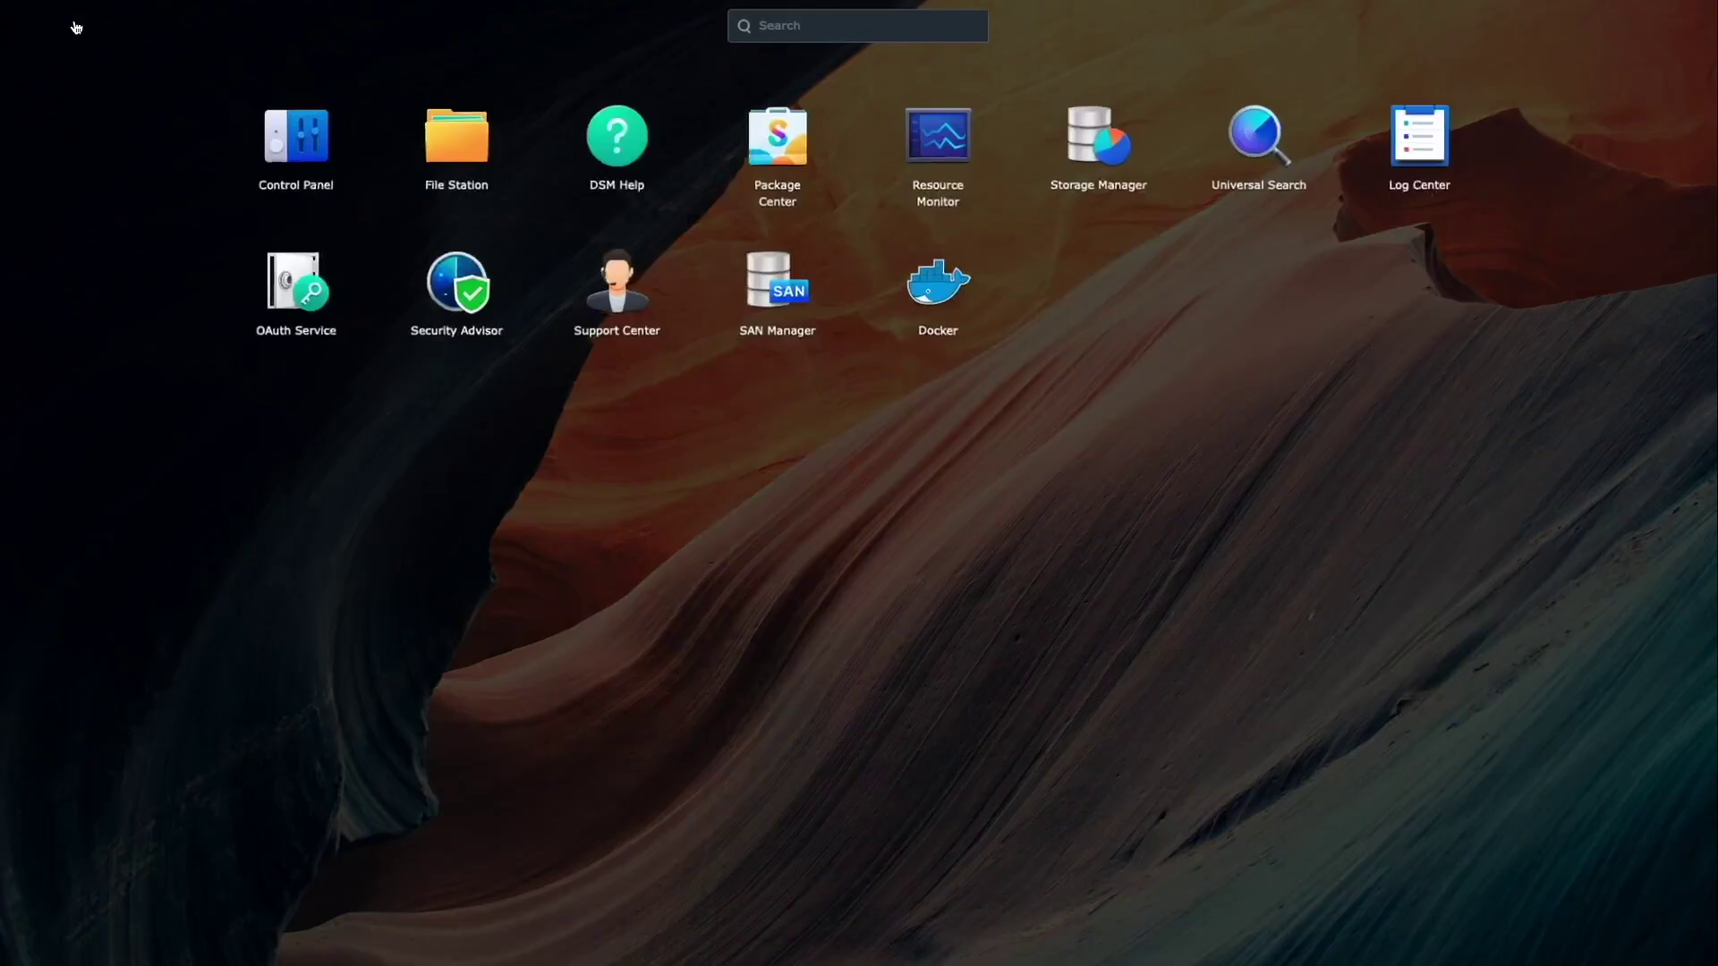
click(929, 288)
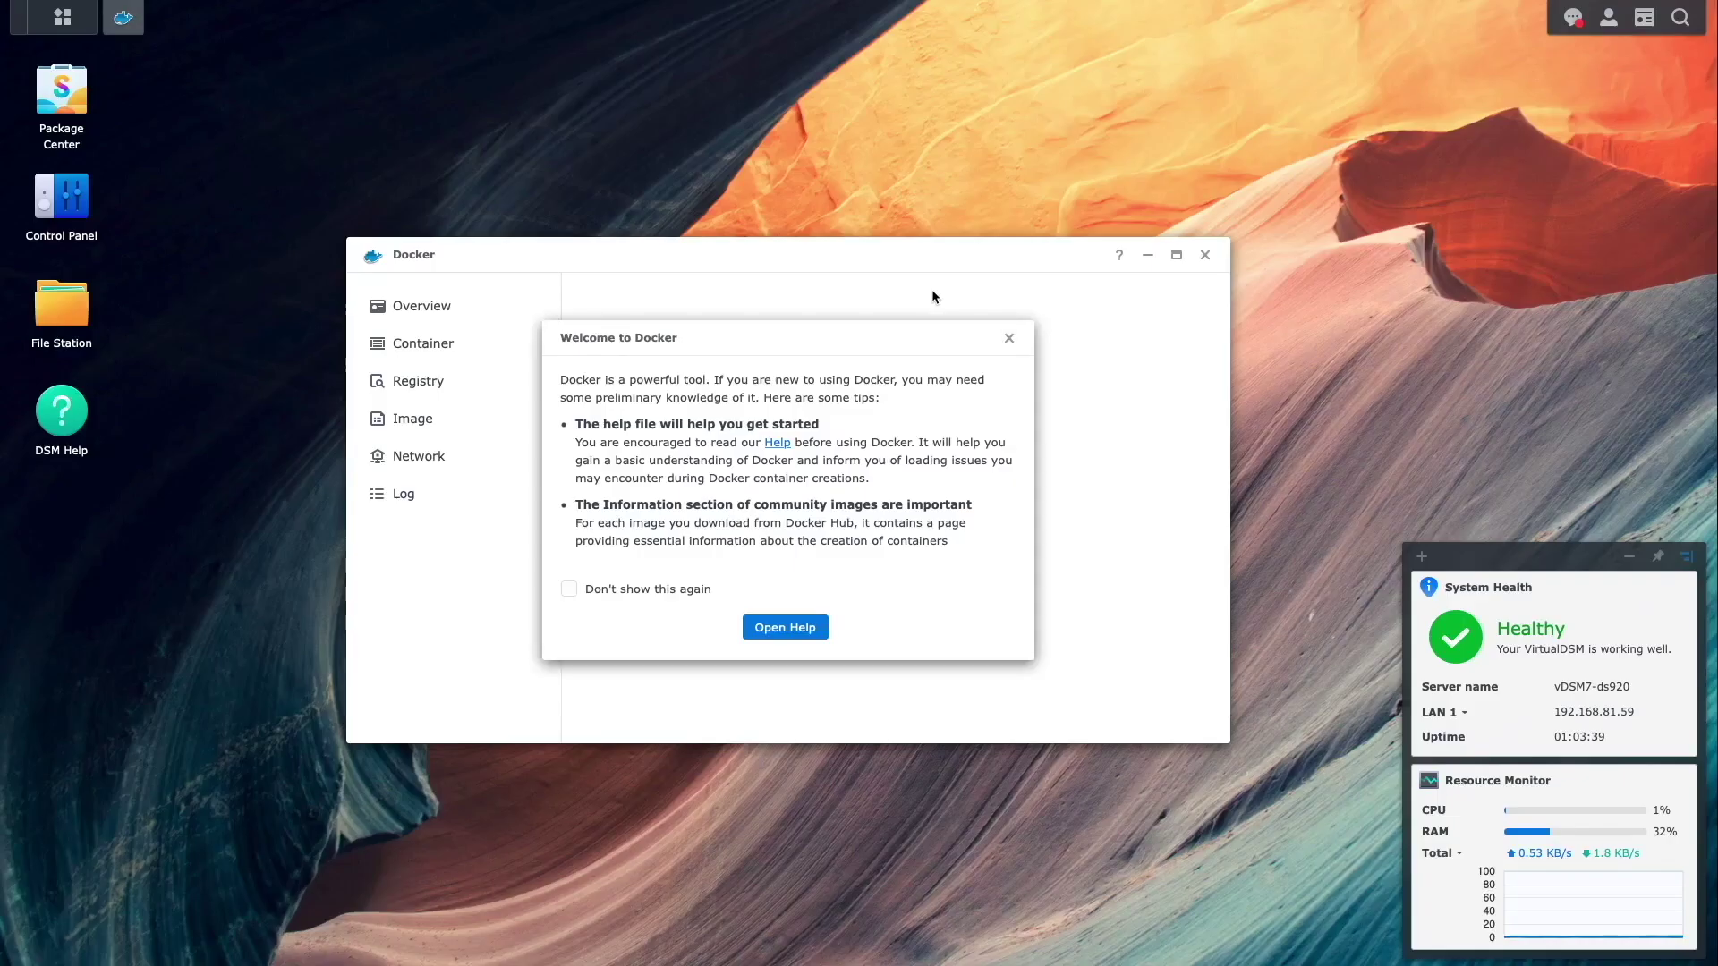
click(1011, 340)
click(449, 459)
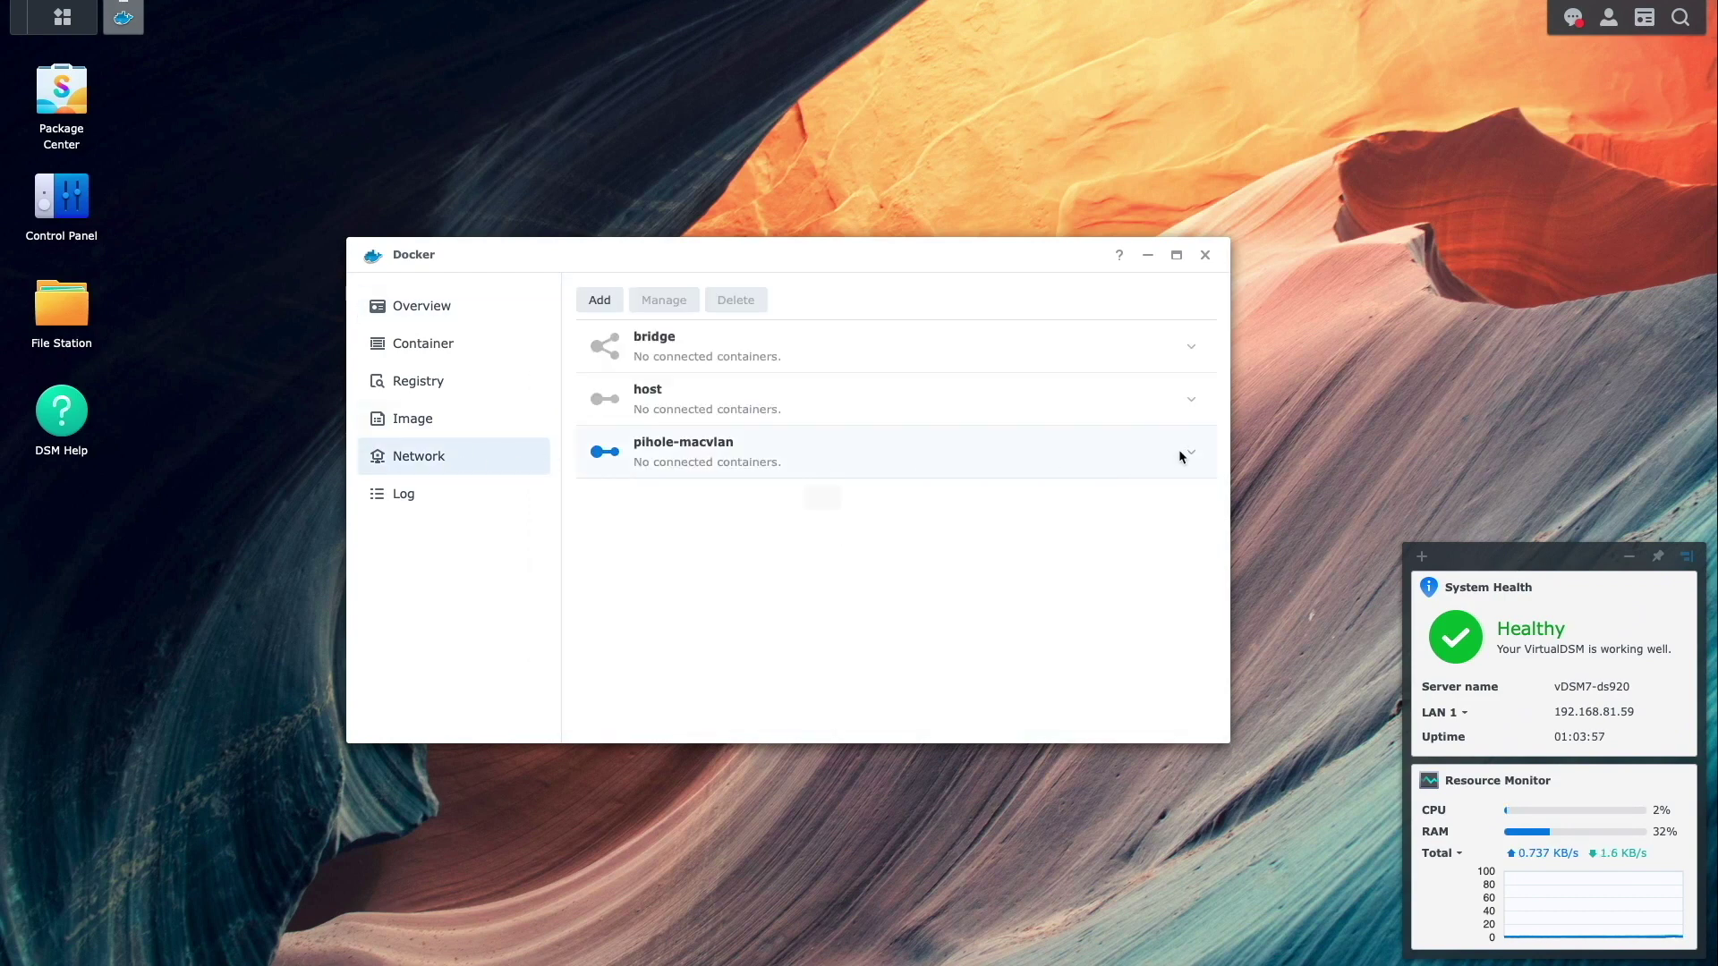
click(1191, 452)
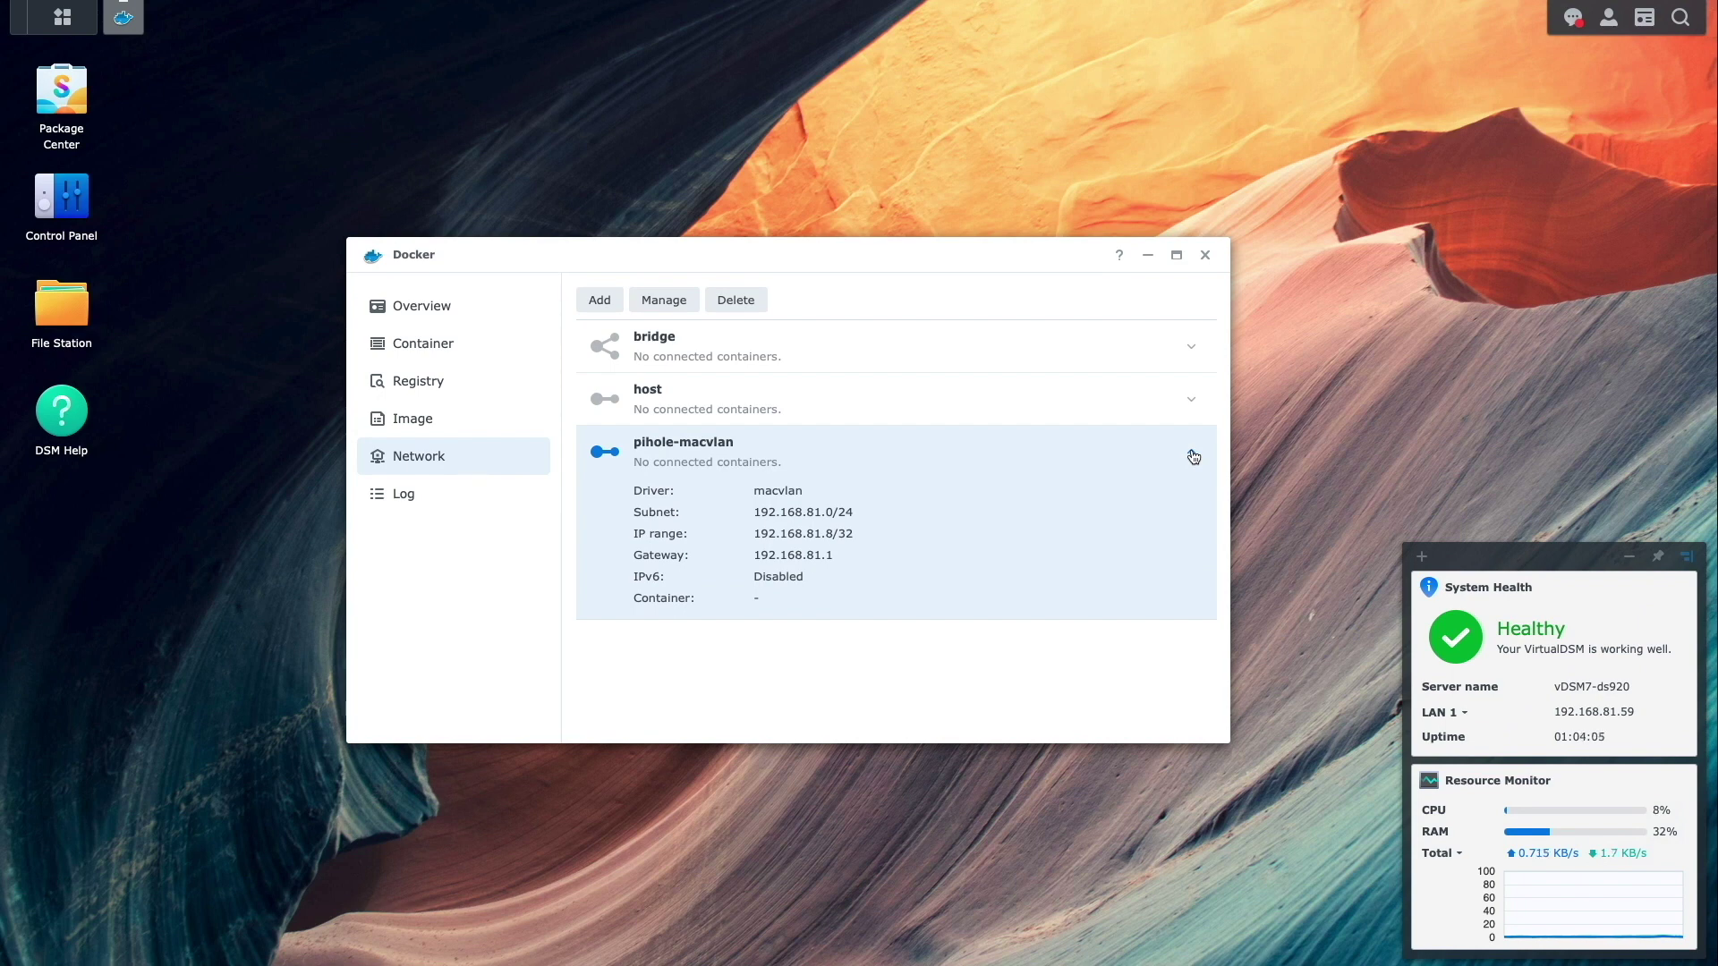
click(601, 304)
- Create bridge network pihole-bridge: subnet 192.168.82.0/24, IP range 192.168.82.2/32, gateway 192.168.82.1
text(p)
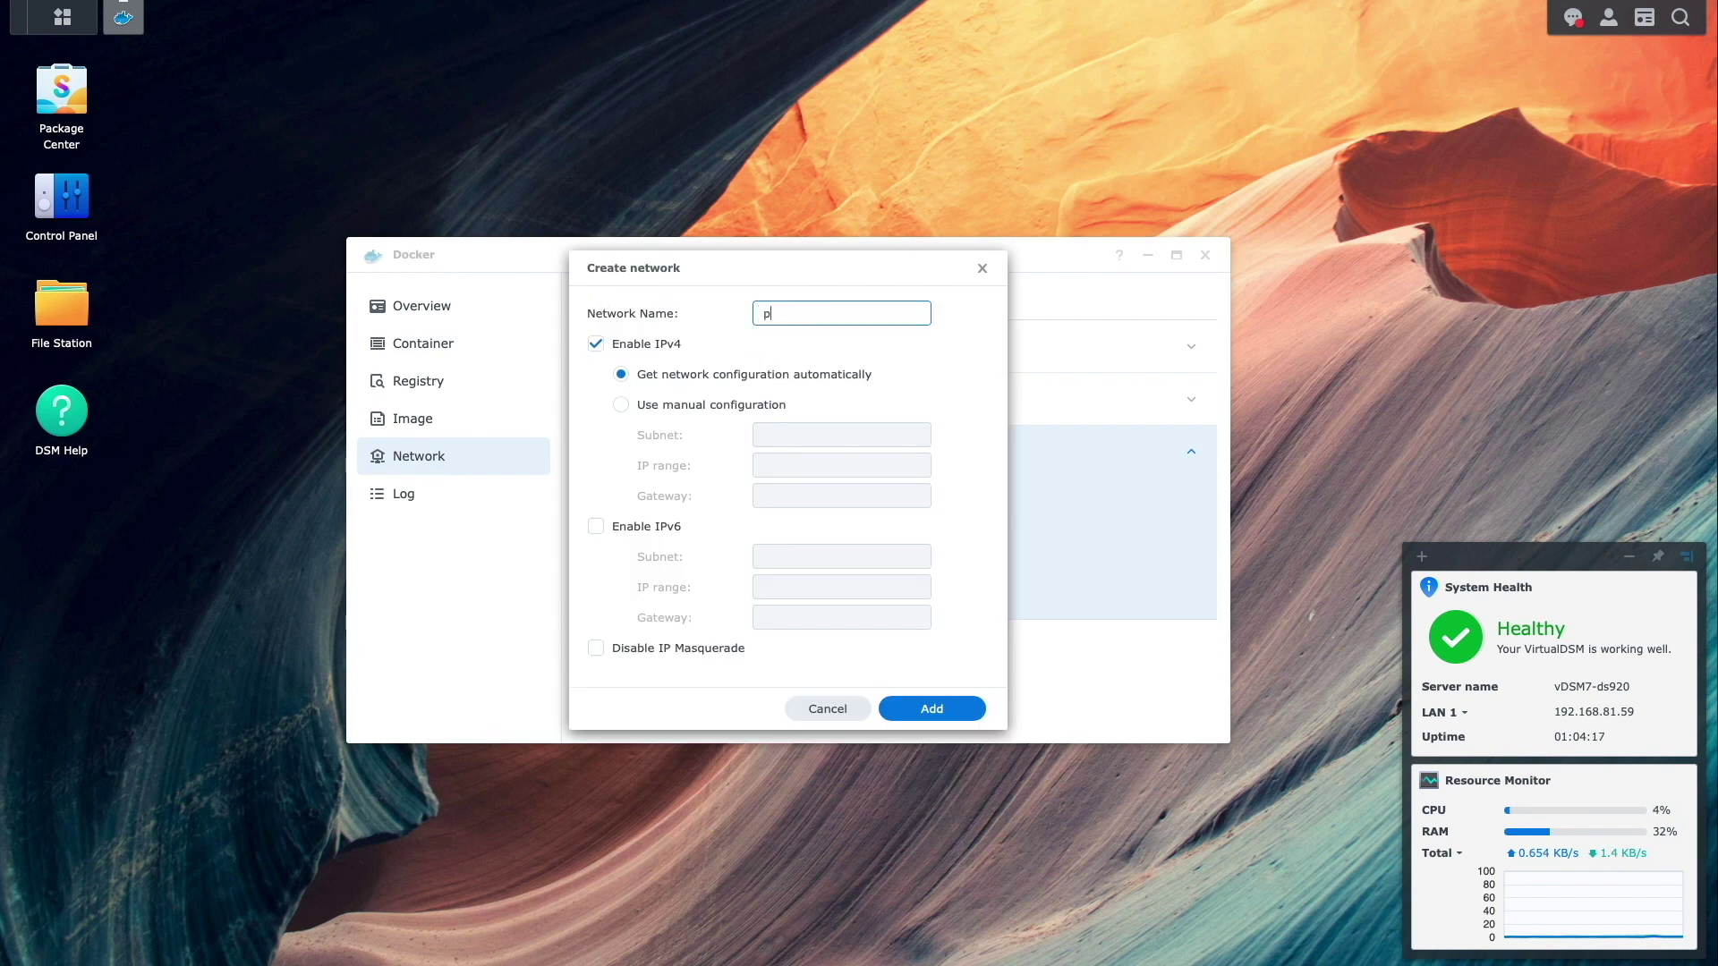
text(ihole-bridge)
click(675, 407)
click(784, 438)
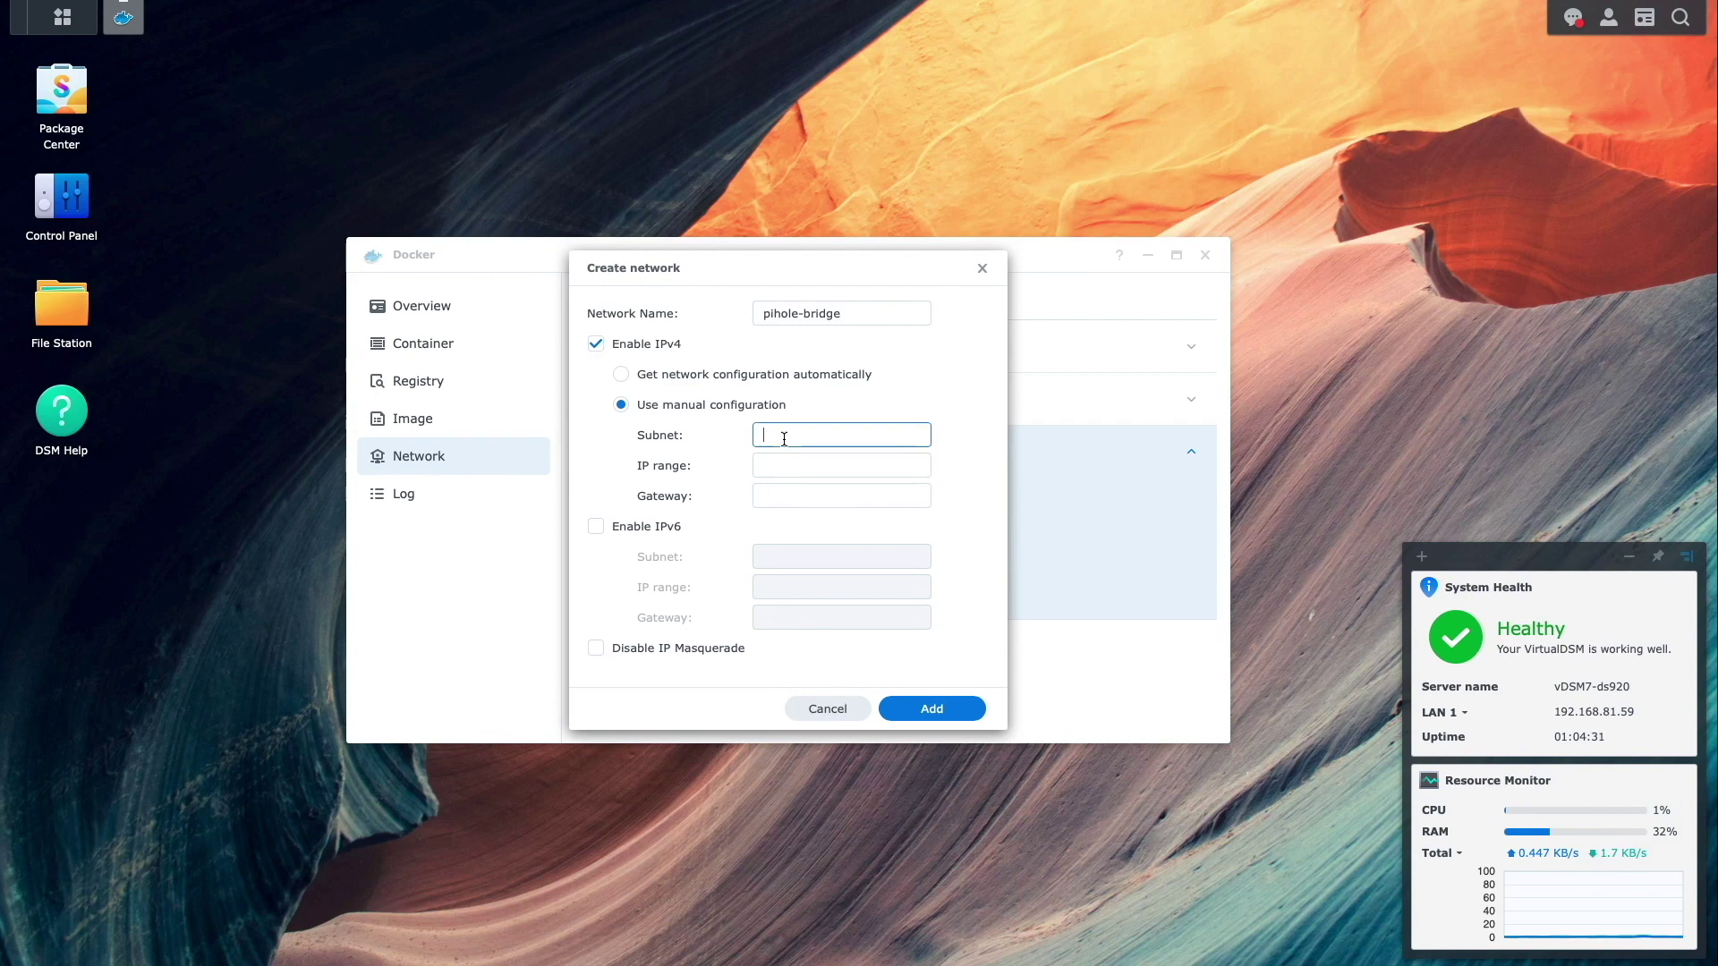
text(192.168.82.0/24)
key(Tab)
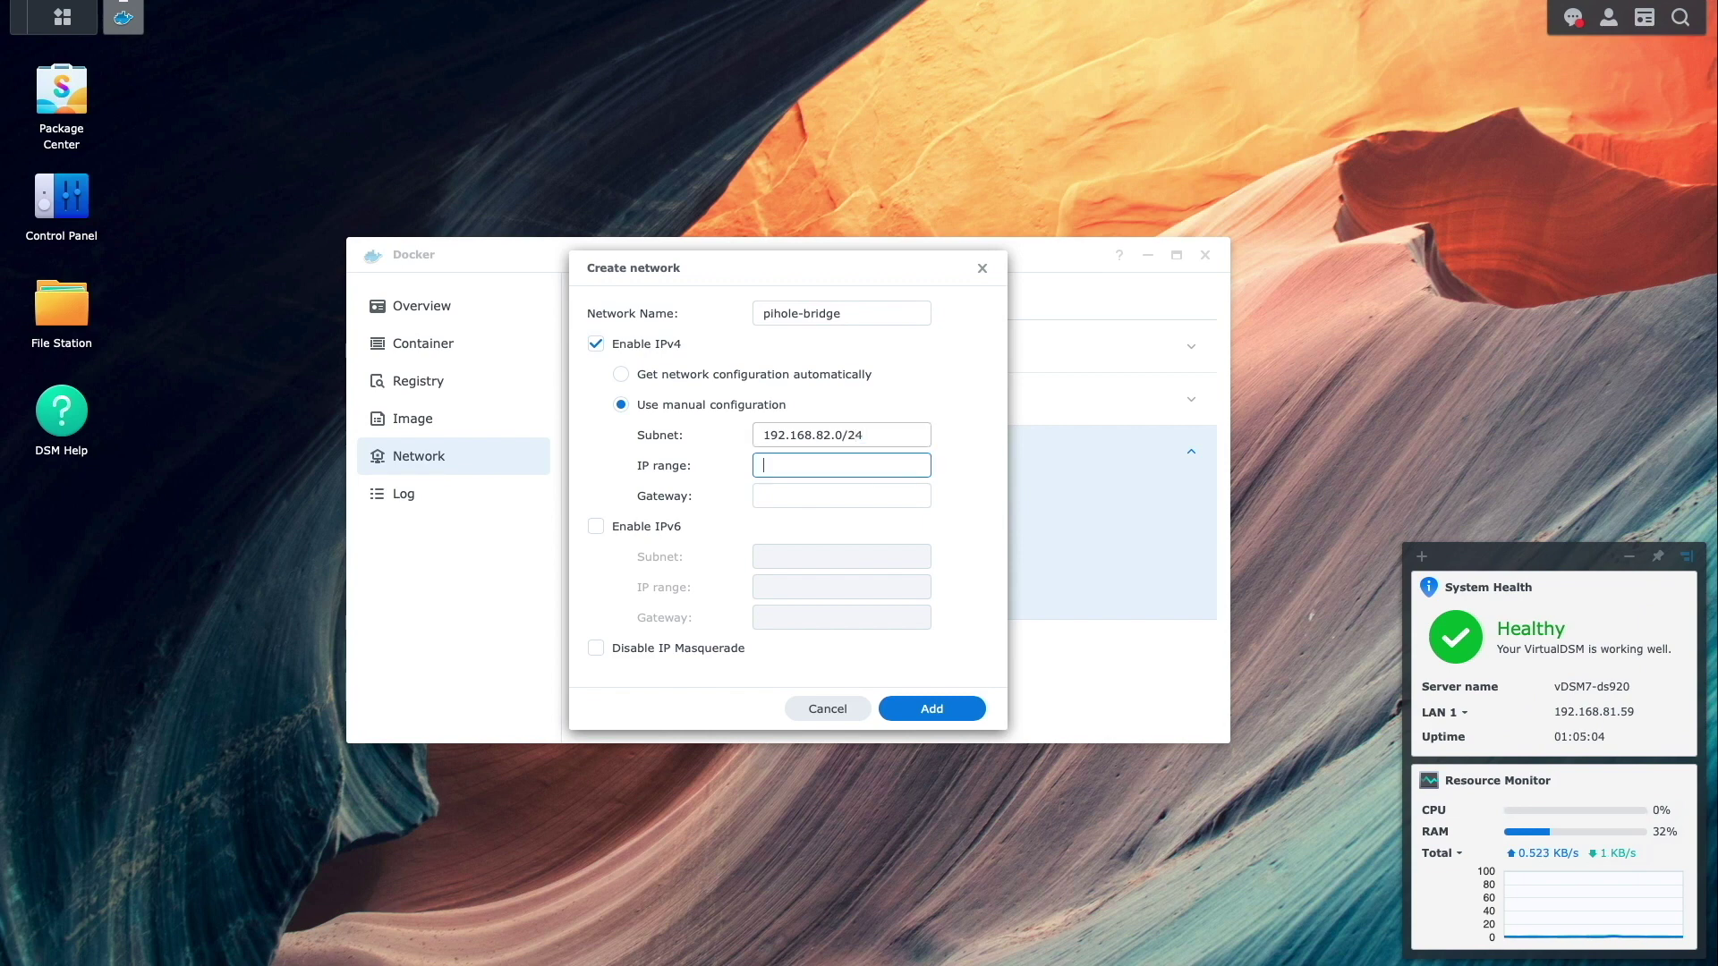
text(192.168.82.2/32)
key(Tab)
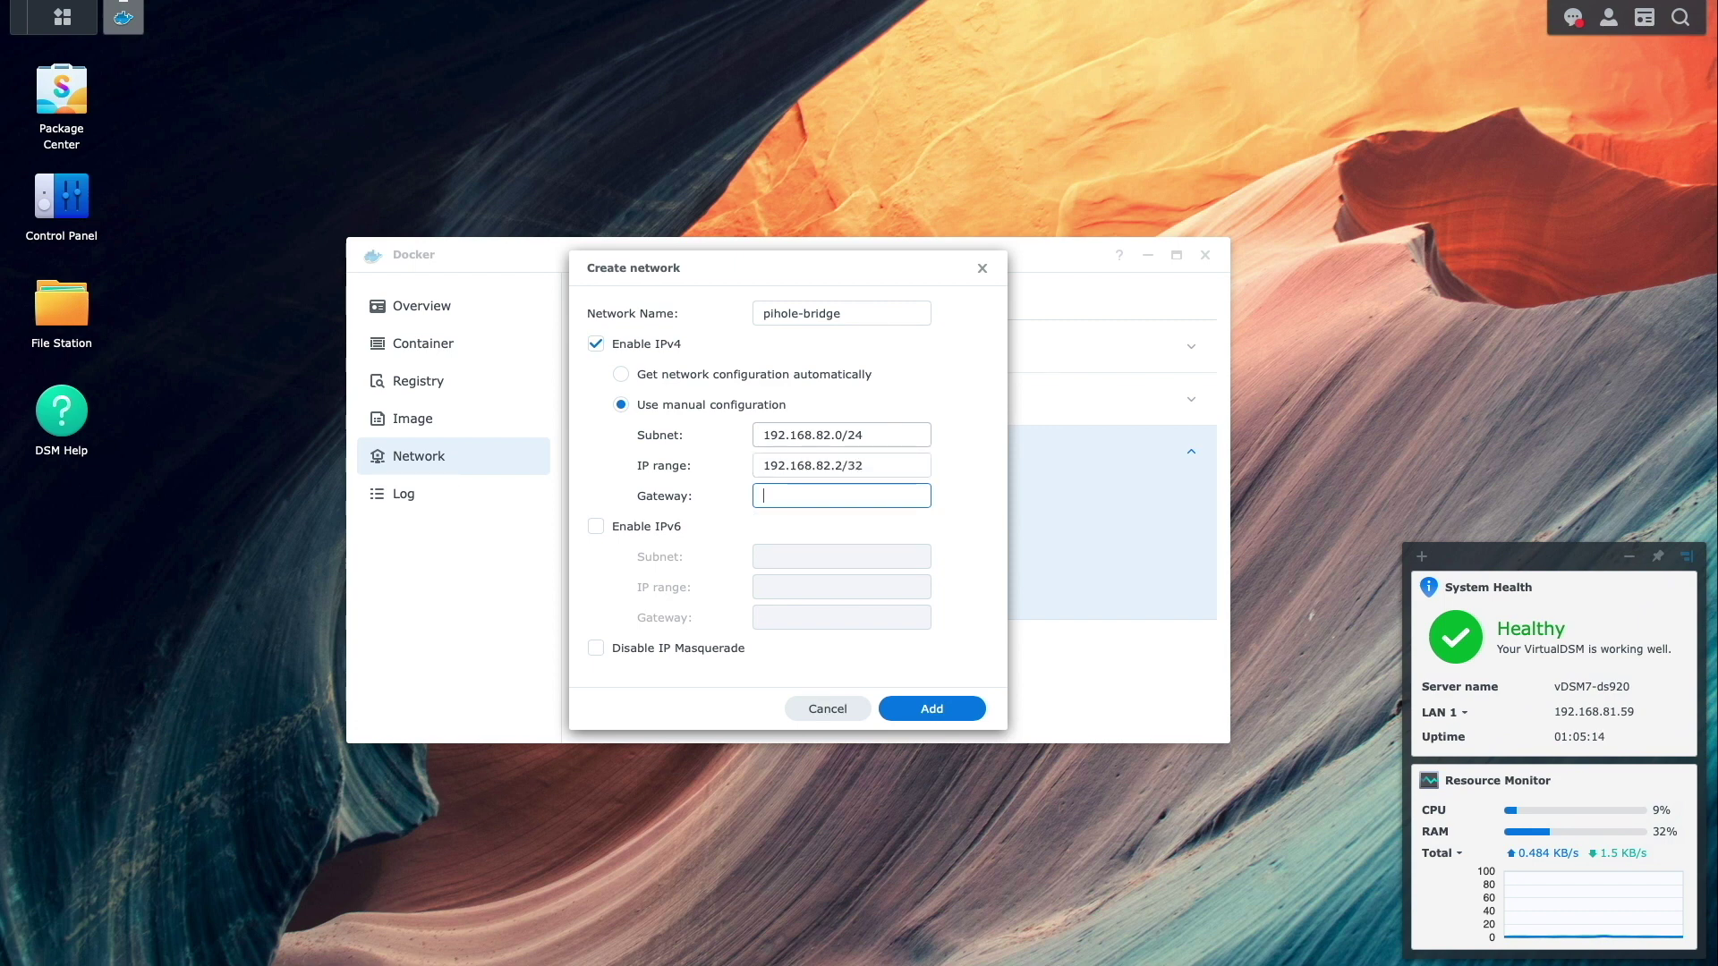
text(192.168.82.1)
click(905, 703)
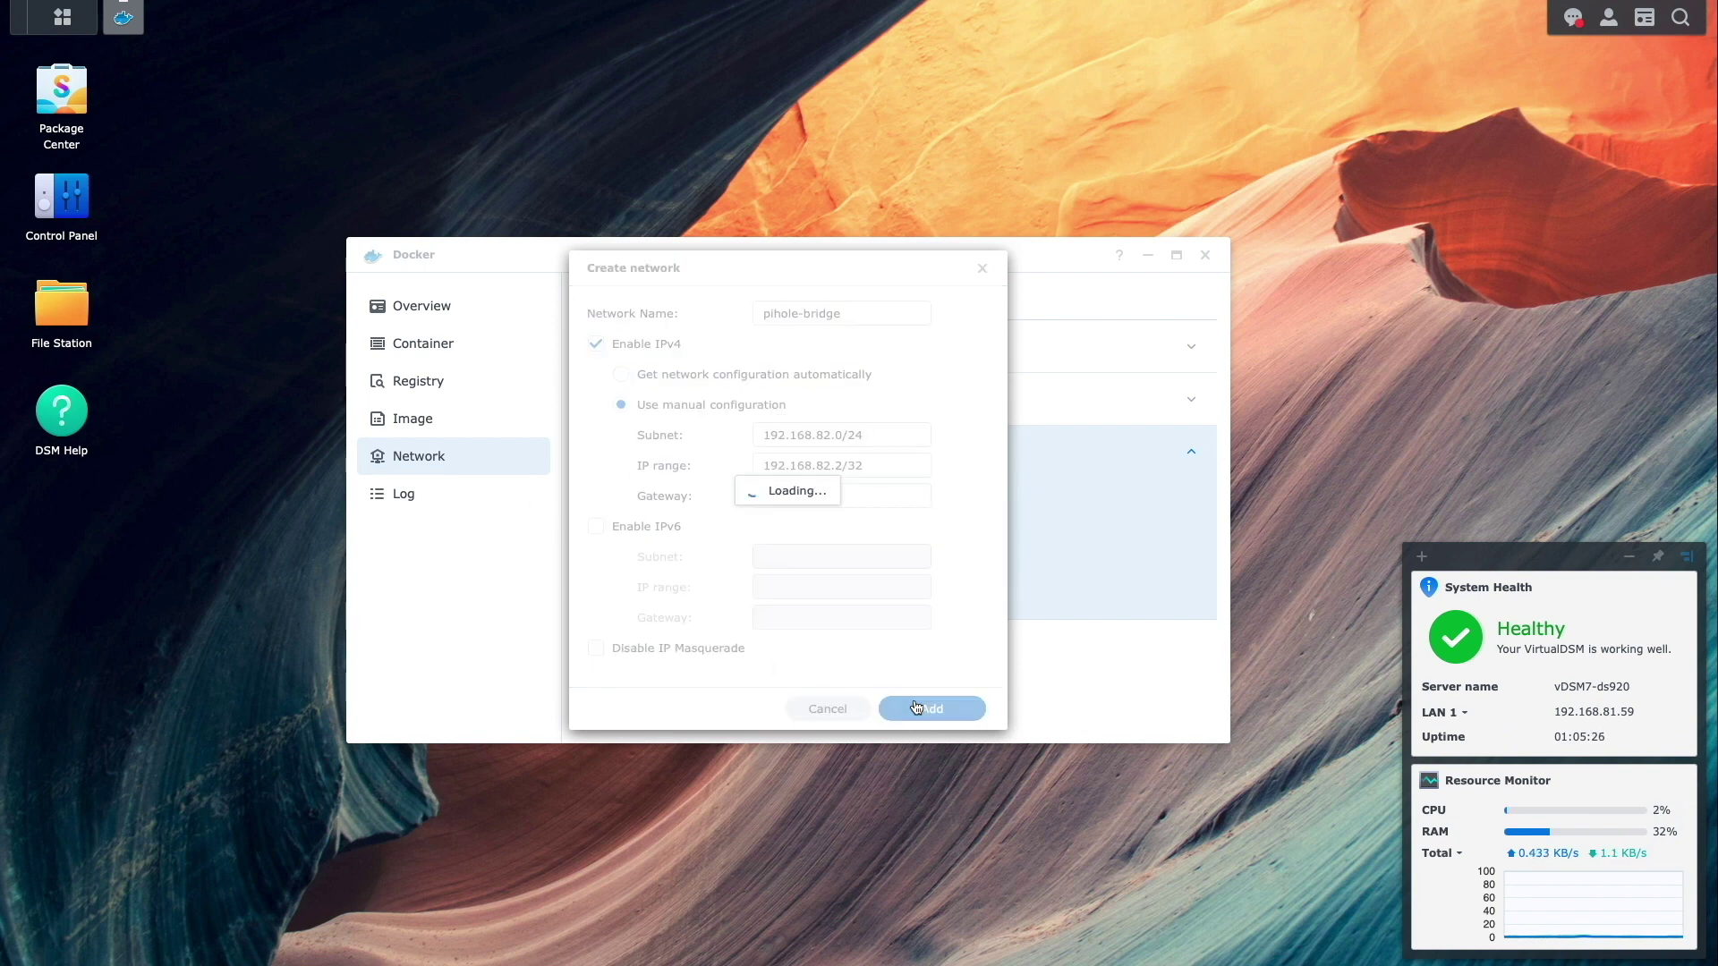
click(1189, 408)
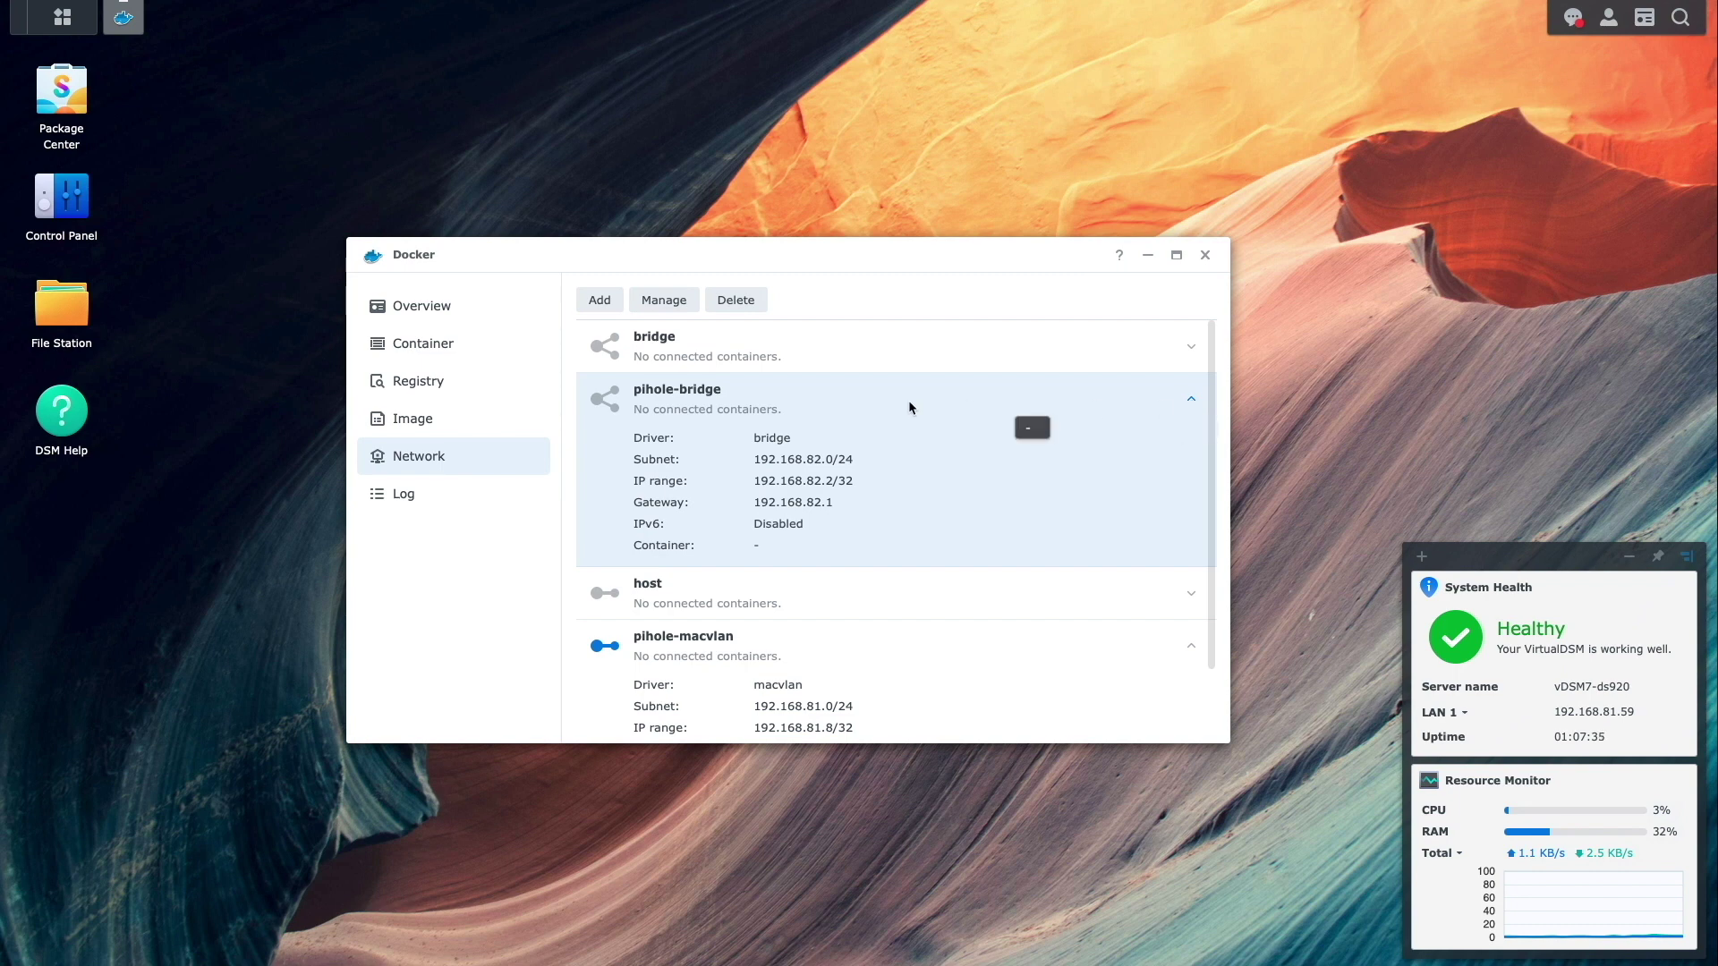
click(419, 391)
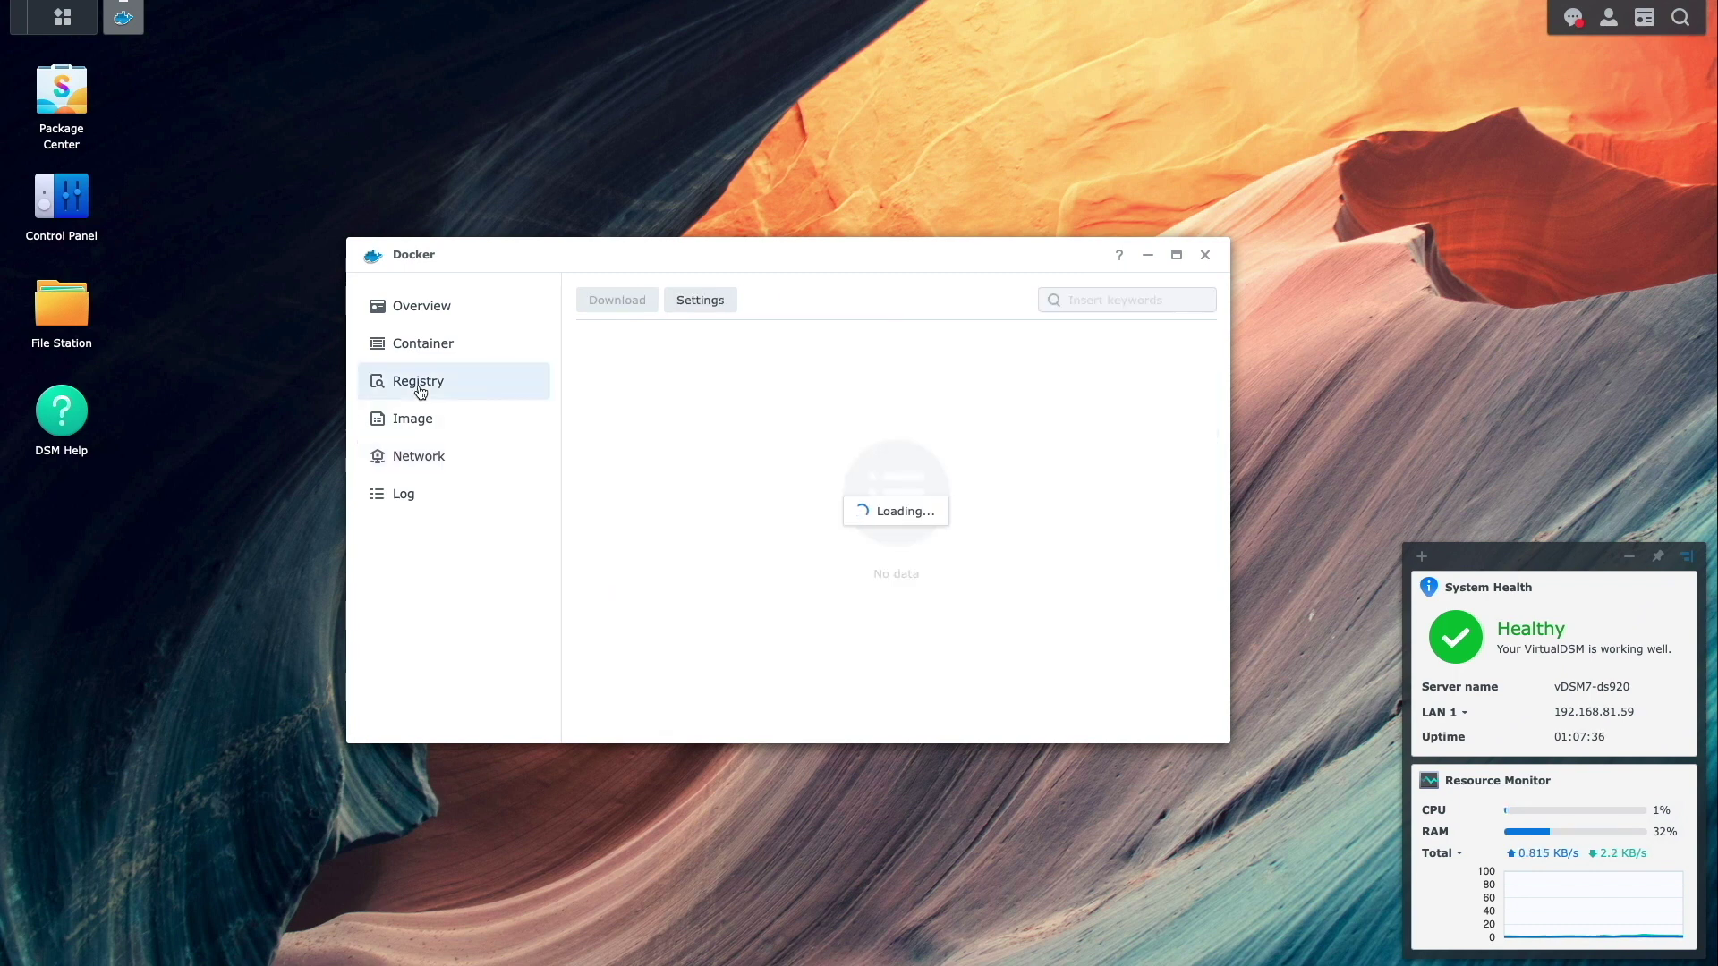
- Search the registry for pi-hole and download pihole/pihole with the latest tag, then select it under Image
click(1085, 299)
text(pi-hole)
key(Return)
click(760, 346)
click(636, 302)
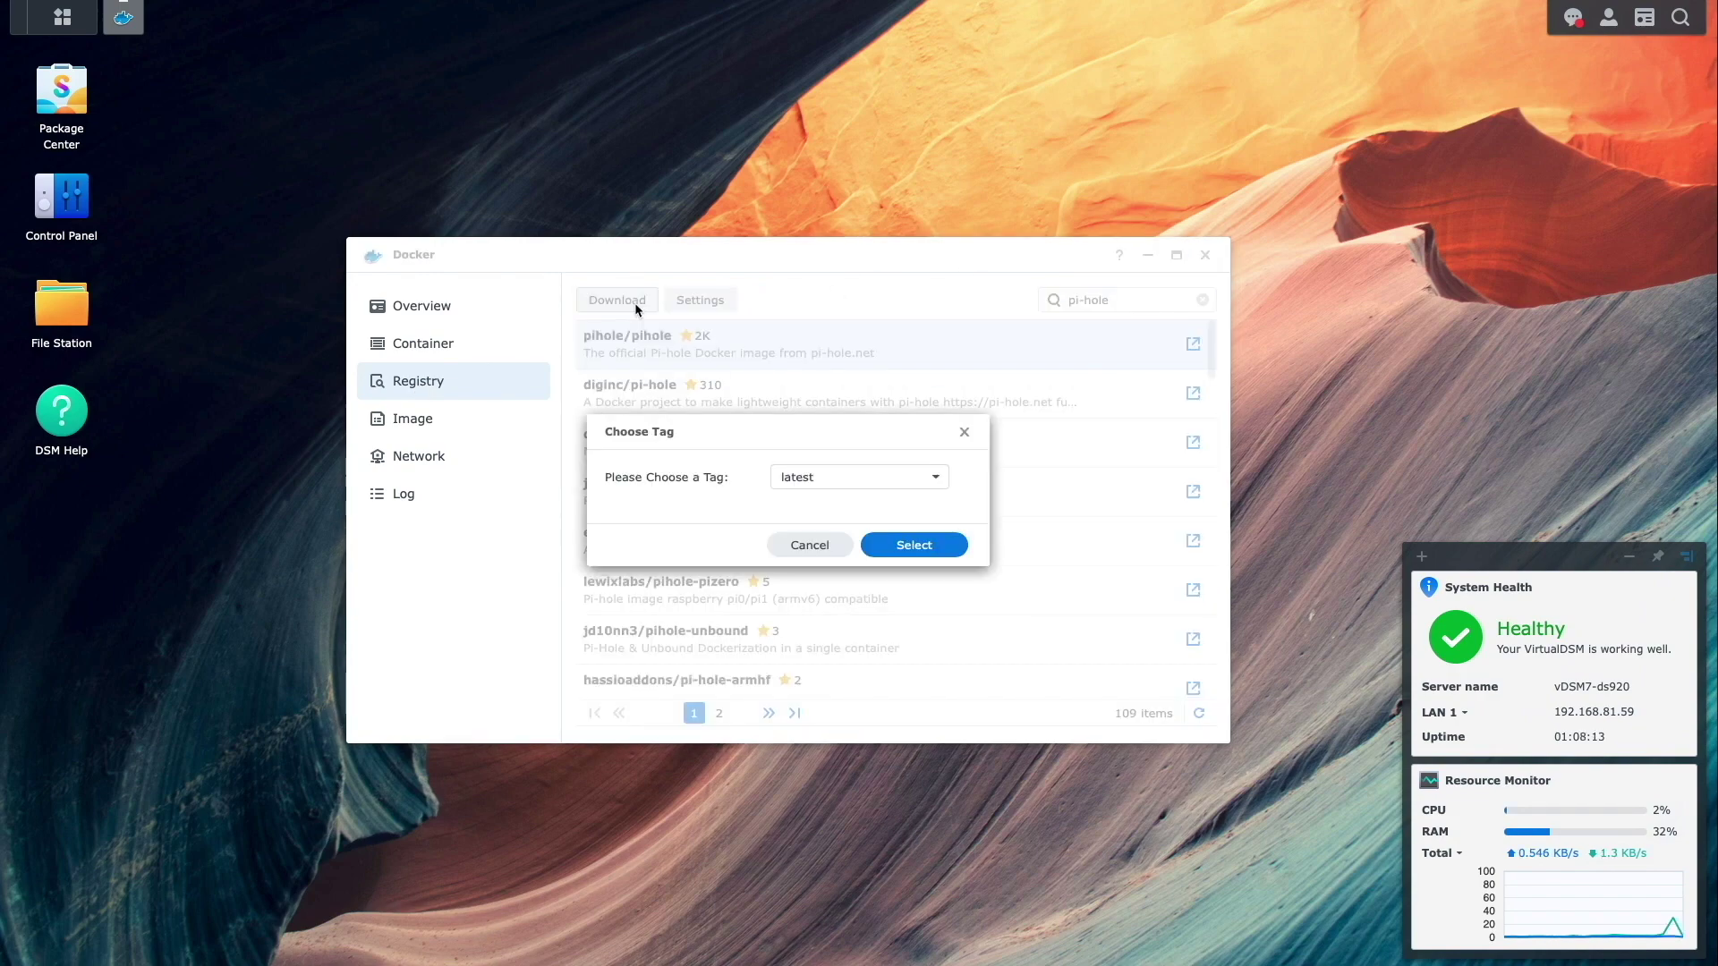
click(915, 547)
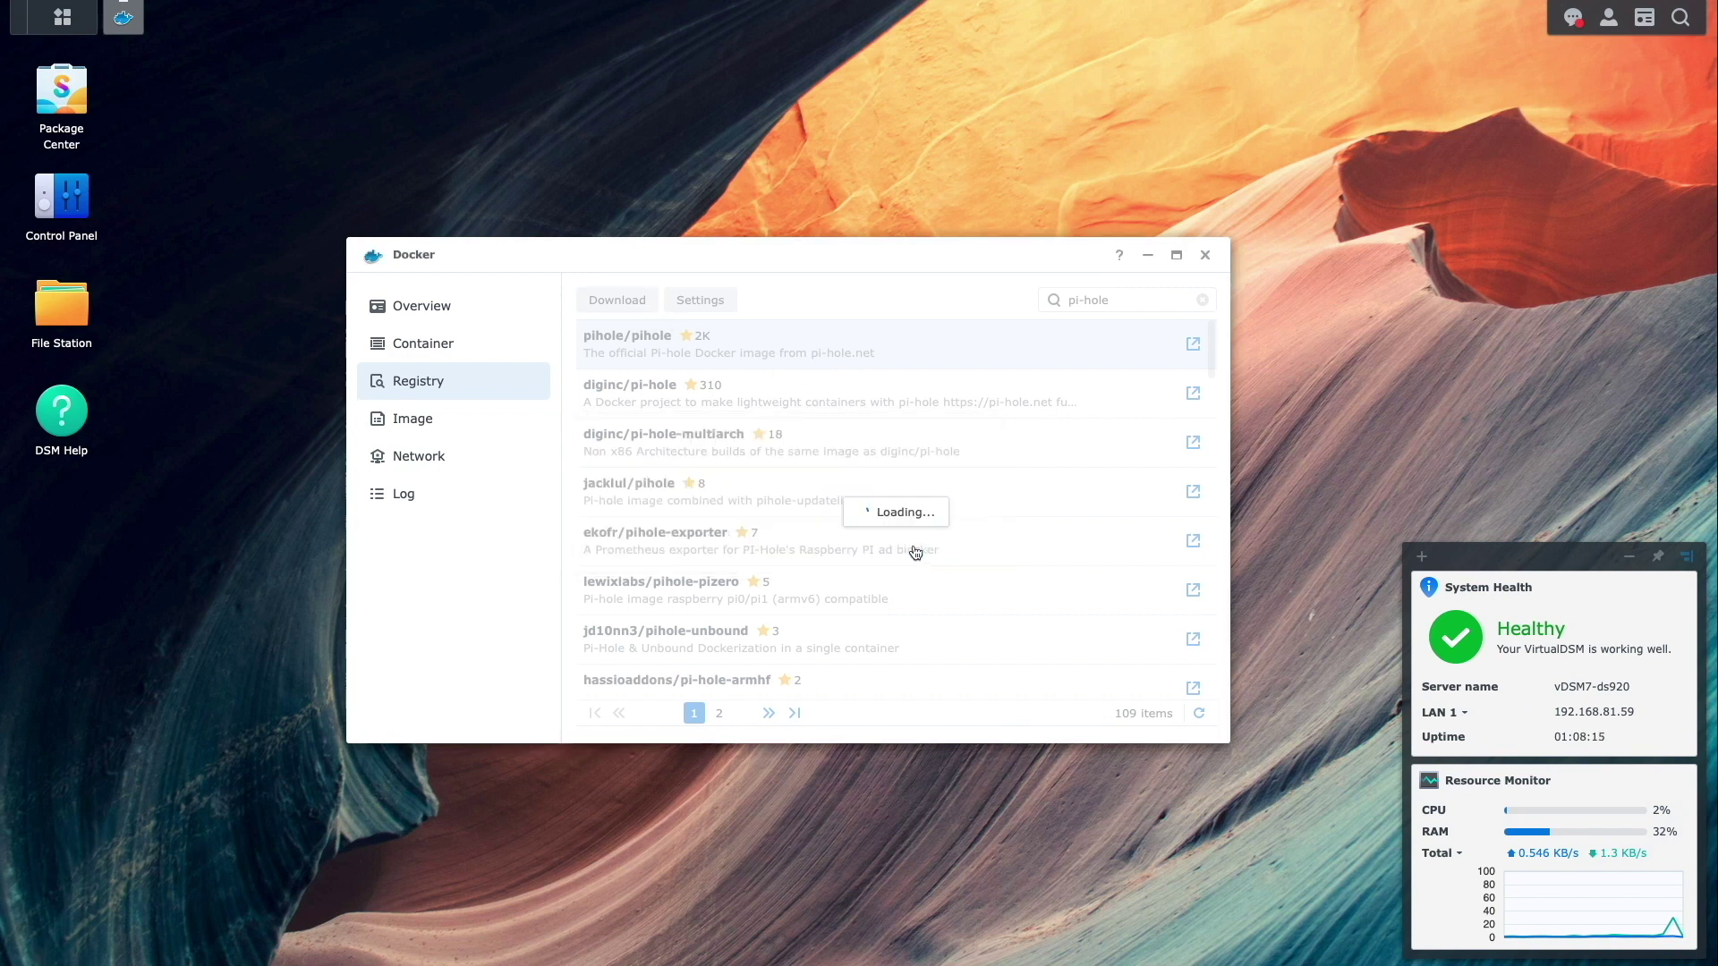
click(435, 420)
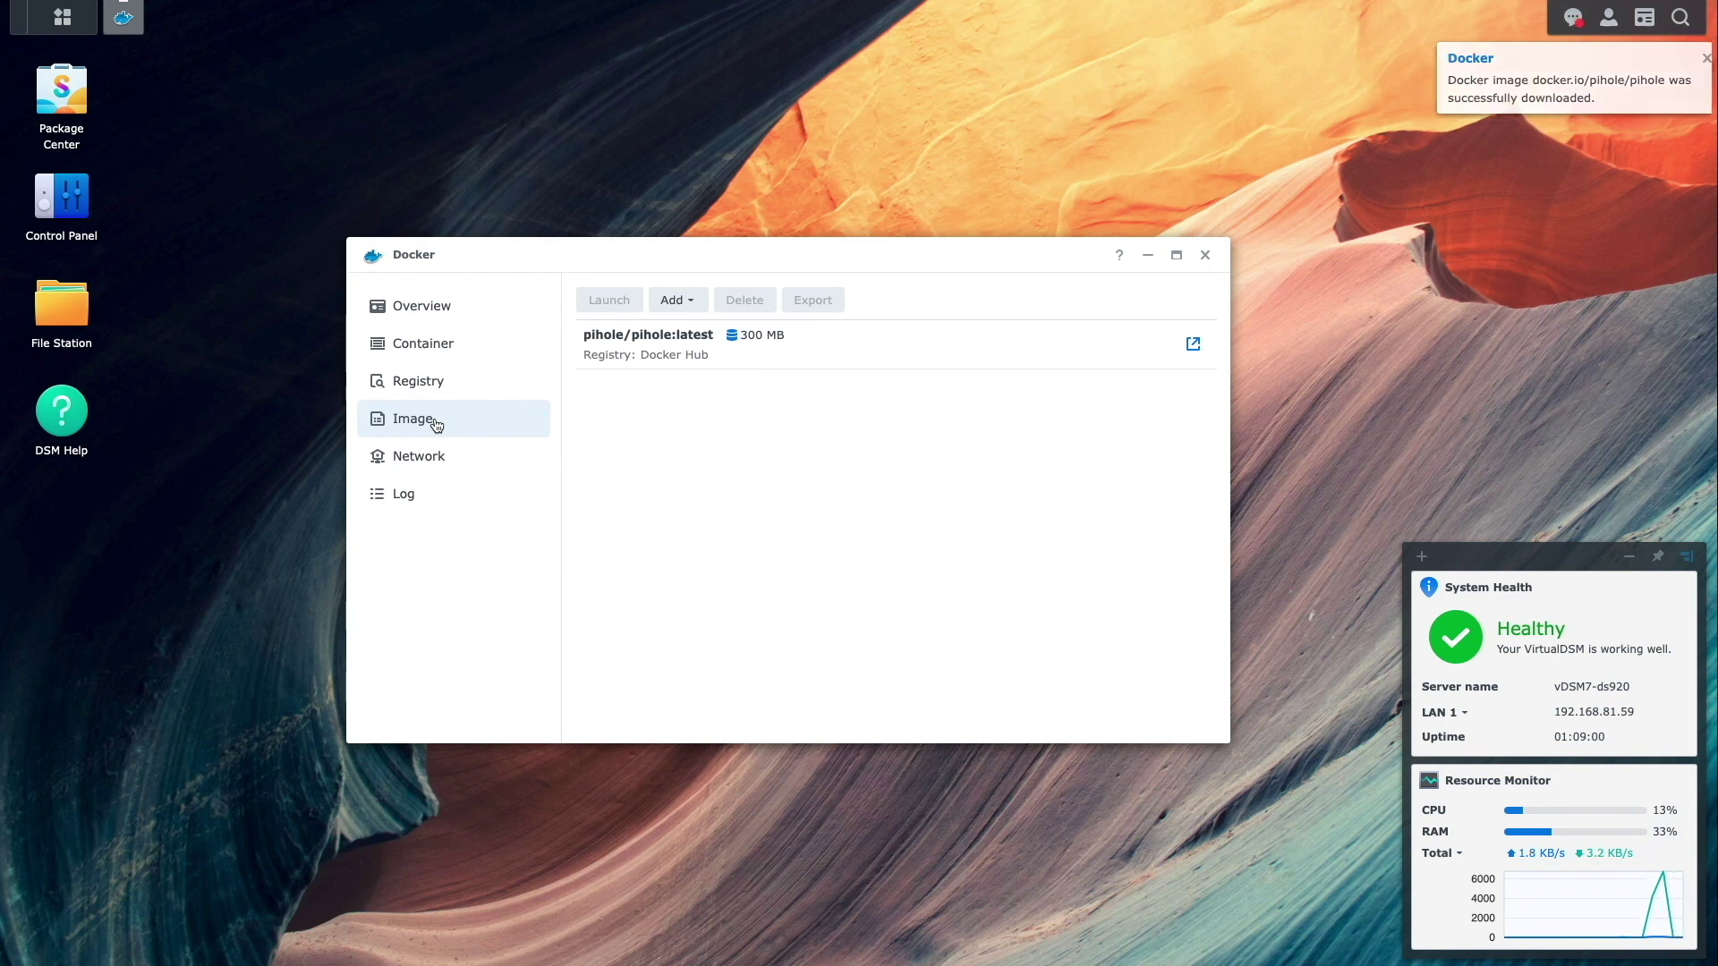
click(604, 354)
- Create a container from pihole/pihole:latest, trim its name to pihole, and reach Advanced Settings with auto-restart on
click(603, 304)
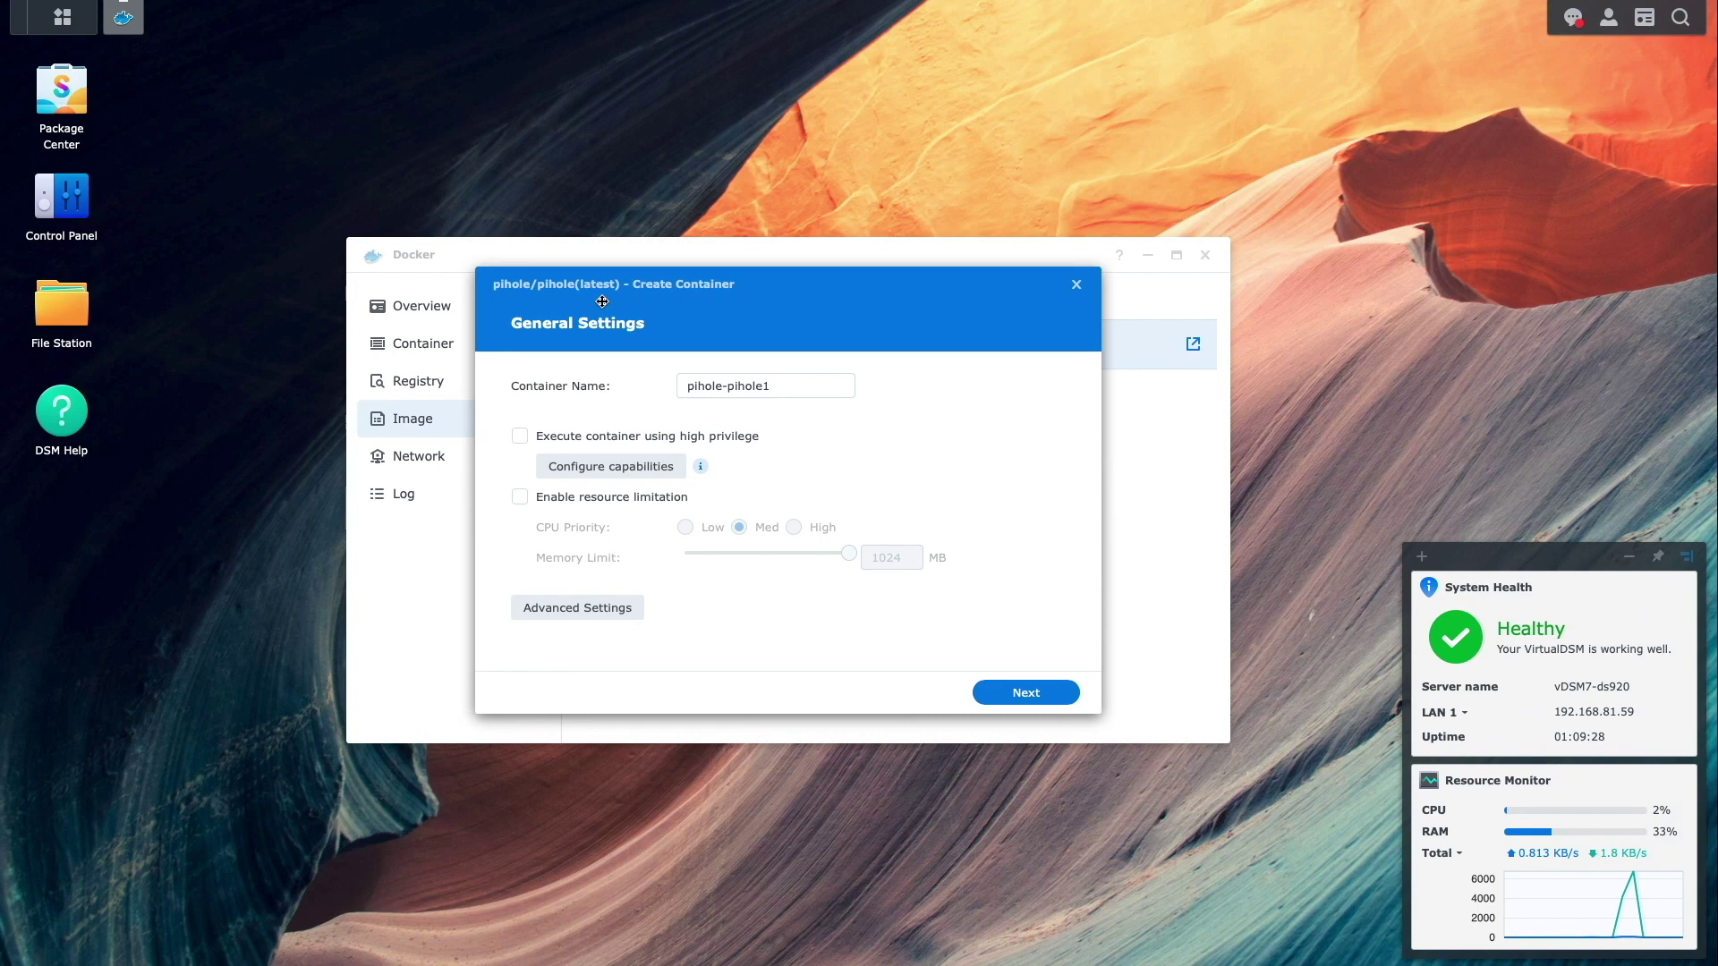
drag(729, 386, 674, 391)
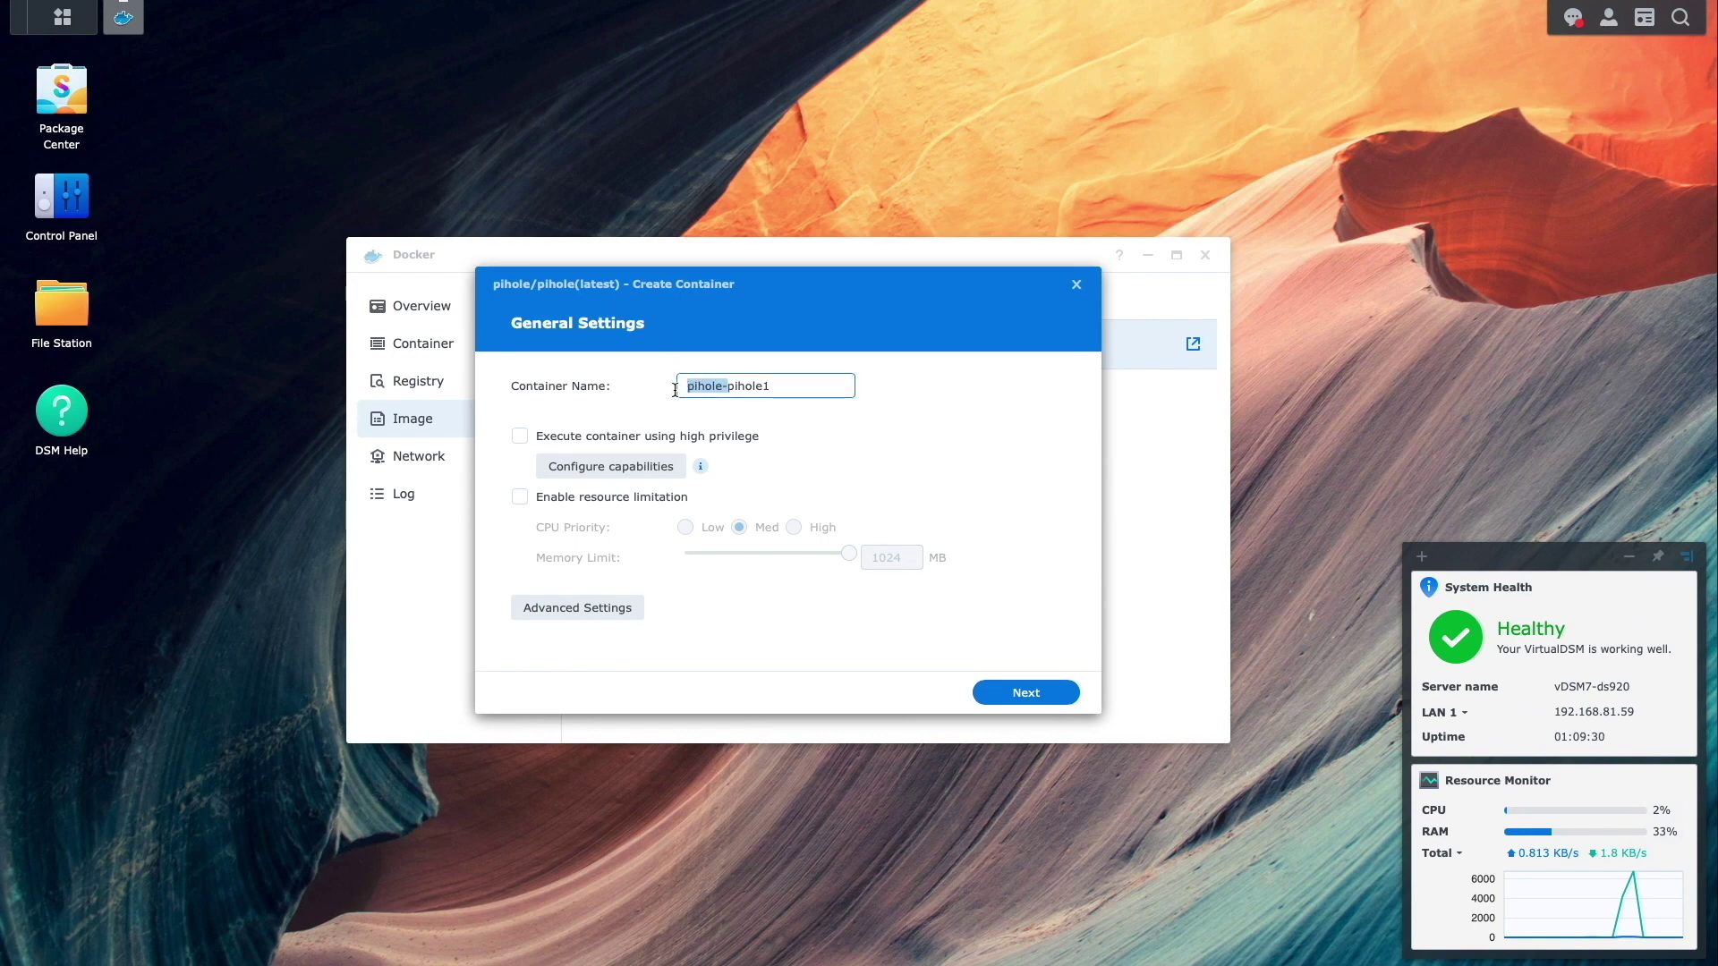
key(BackSpace)
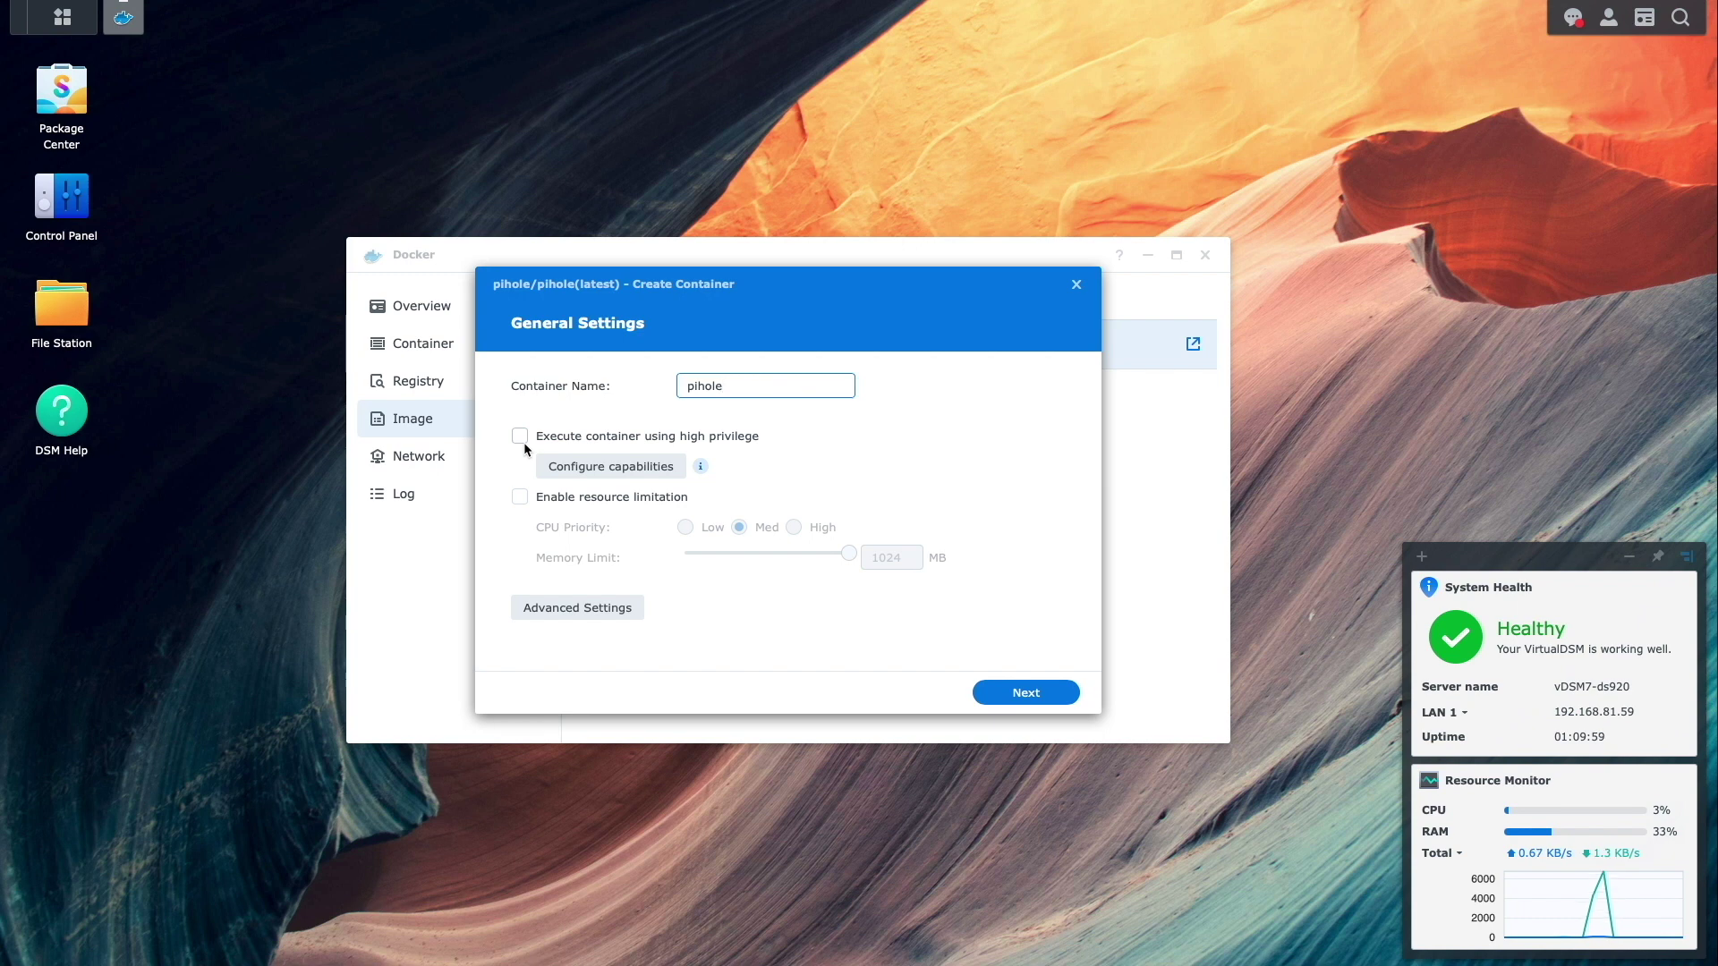
click(582, 608)
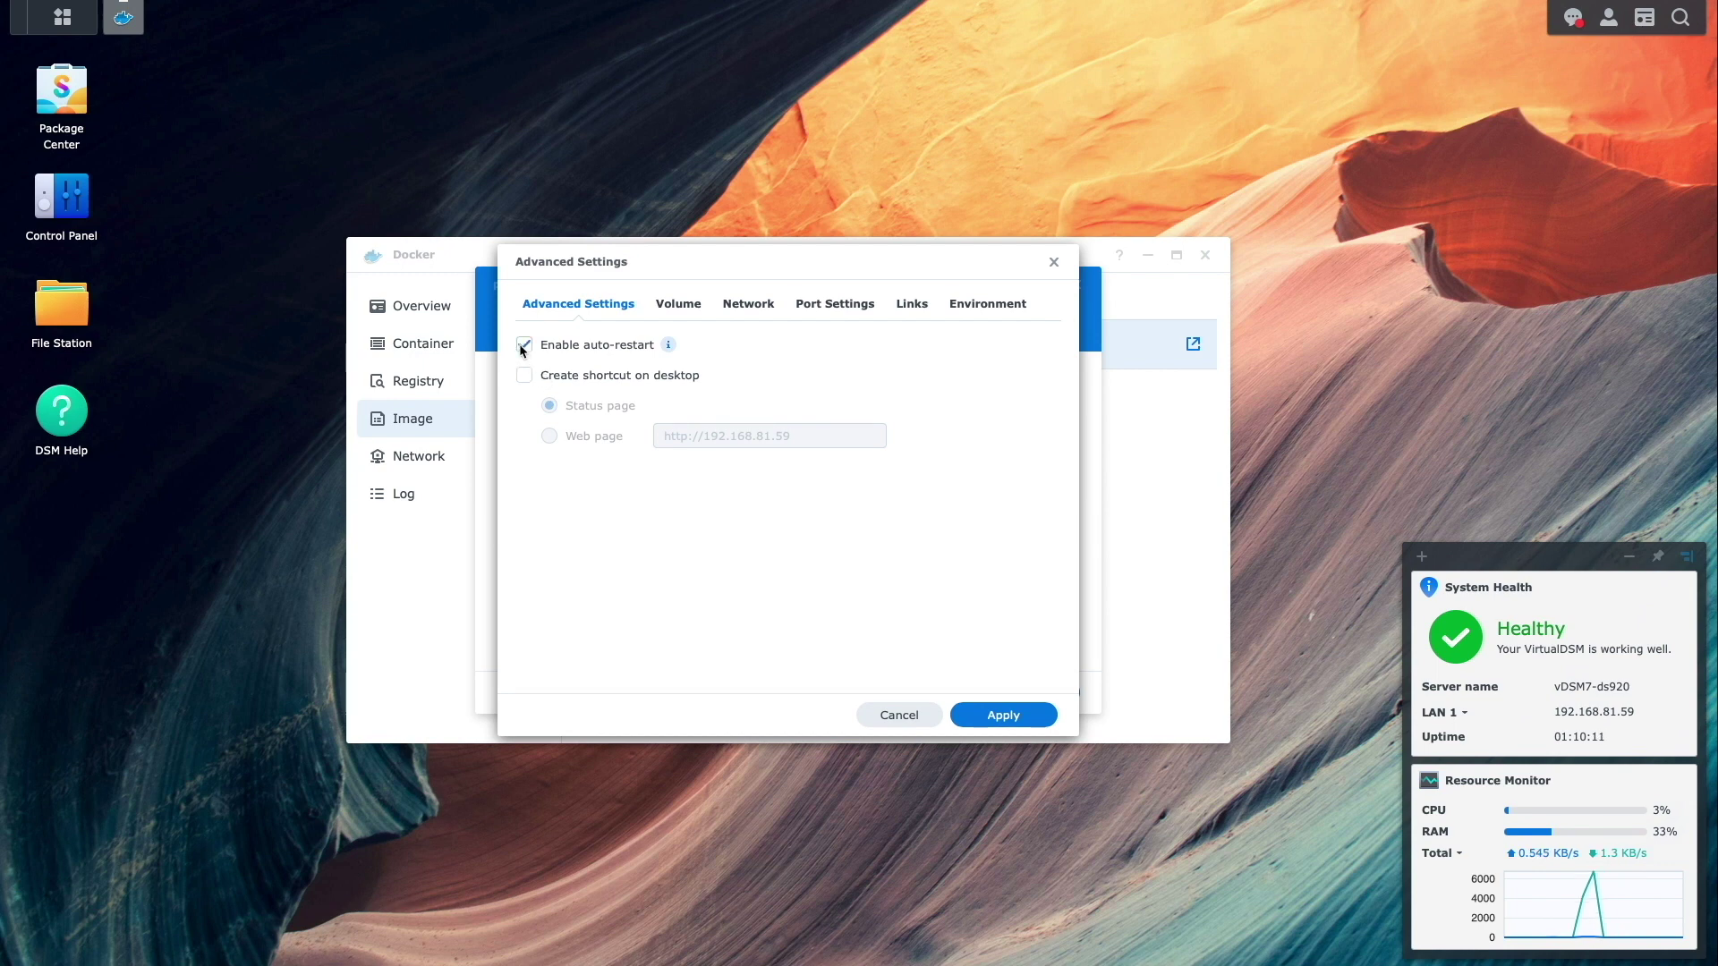
- Switch to the container's Volume tab and open File Station on the docker shared folder
click(678, 306)
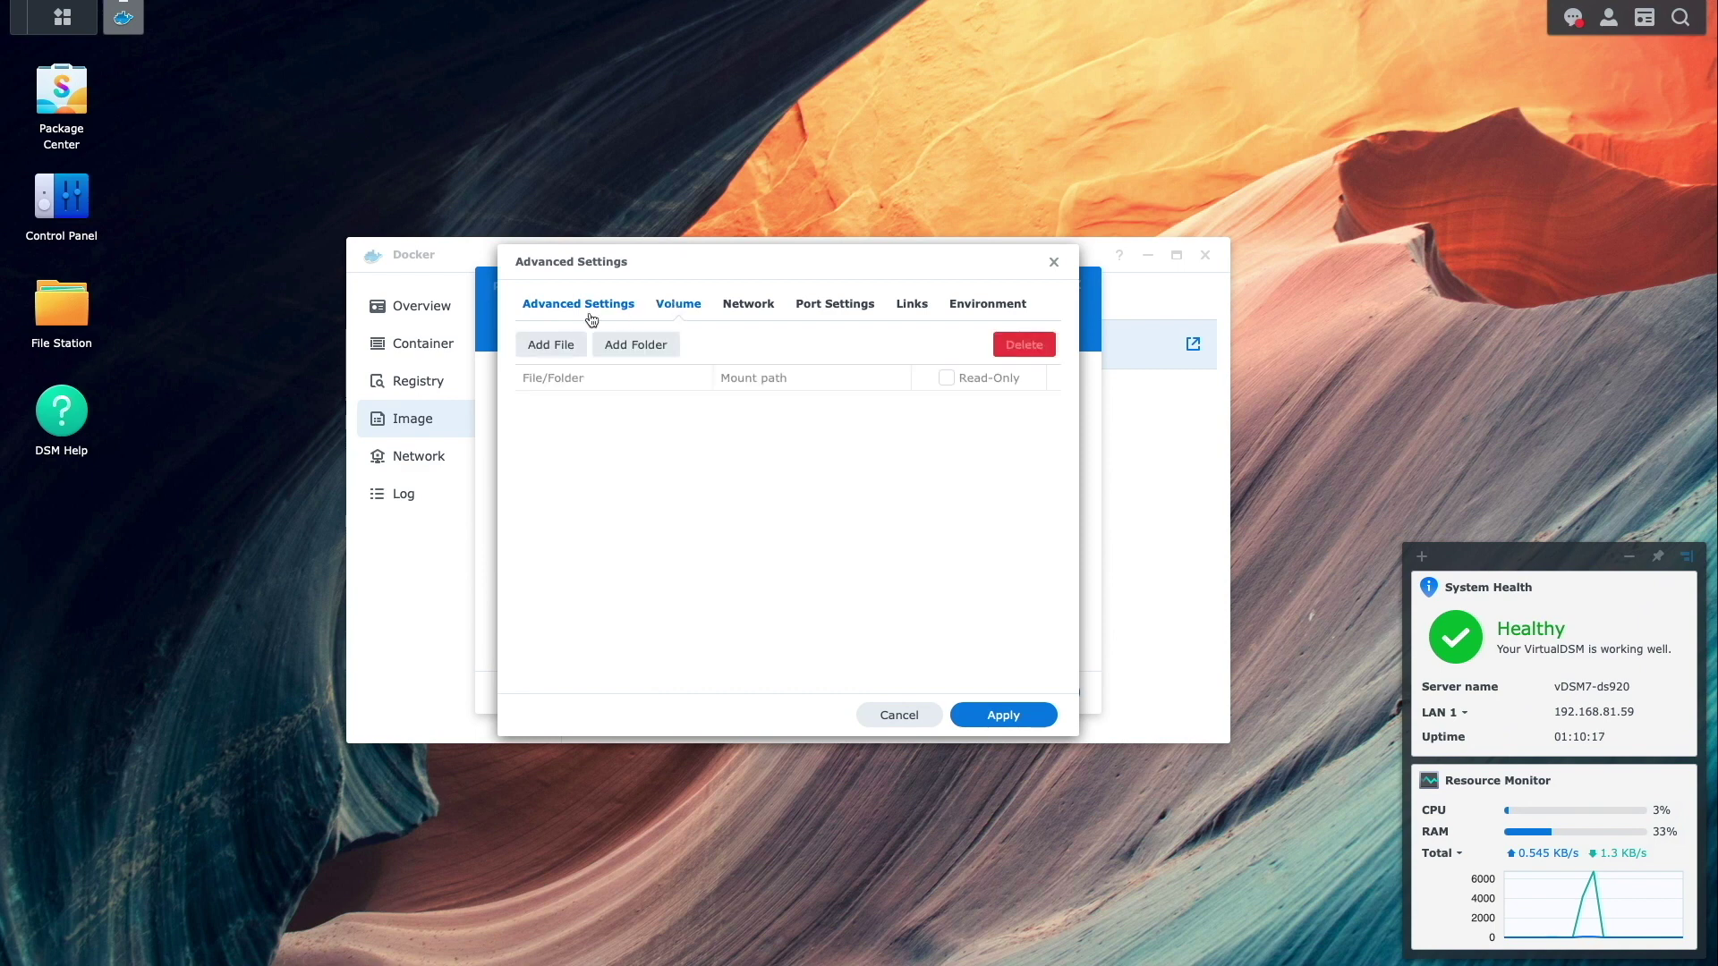
click(67, 319)
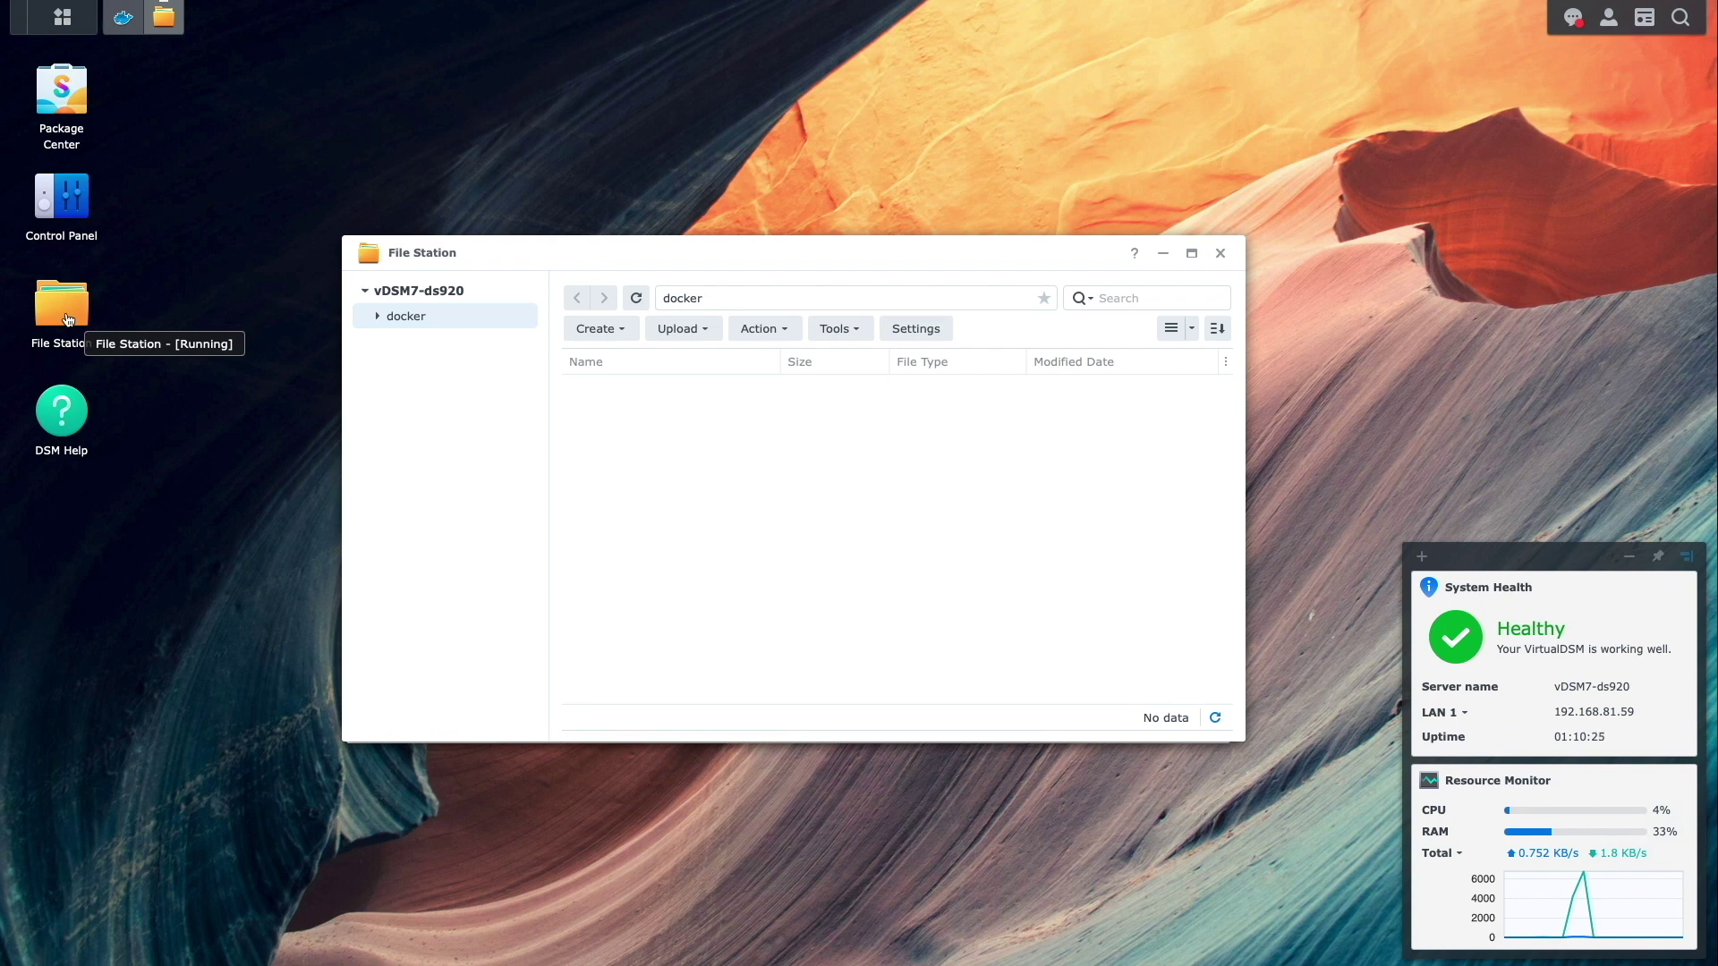
- Create a folder named pihole inside the docker share and open it
click(598, 329)
click(608, 363)
text(pihole)
click(888, 549)
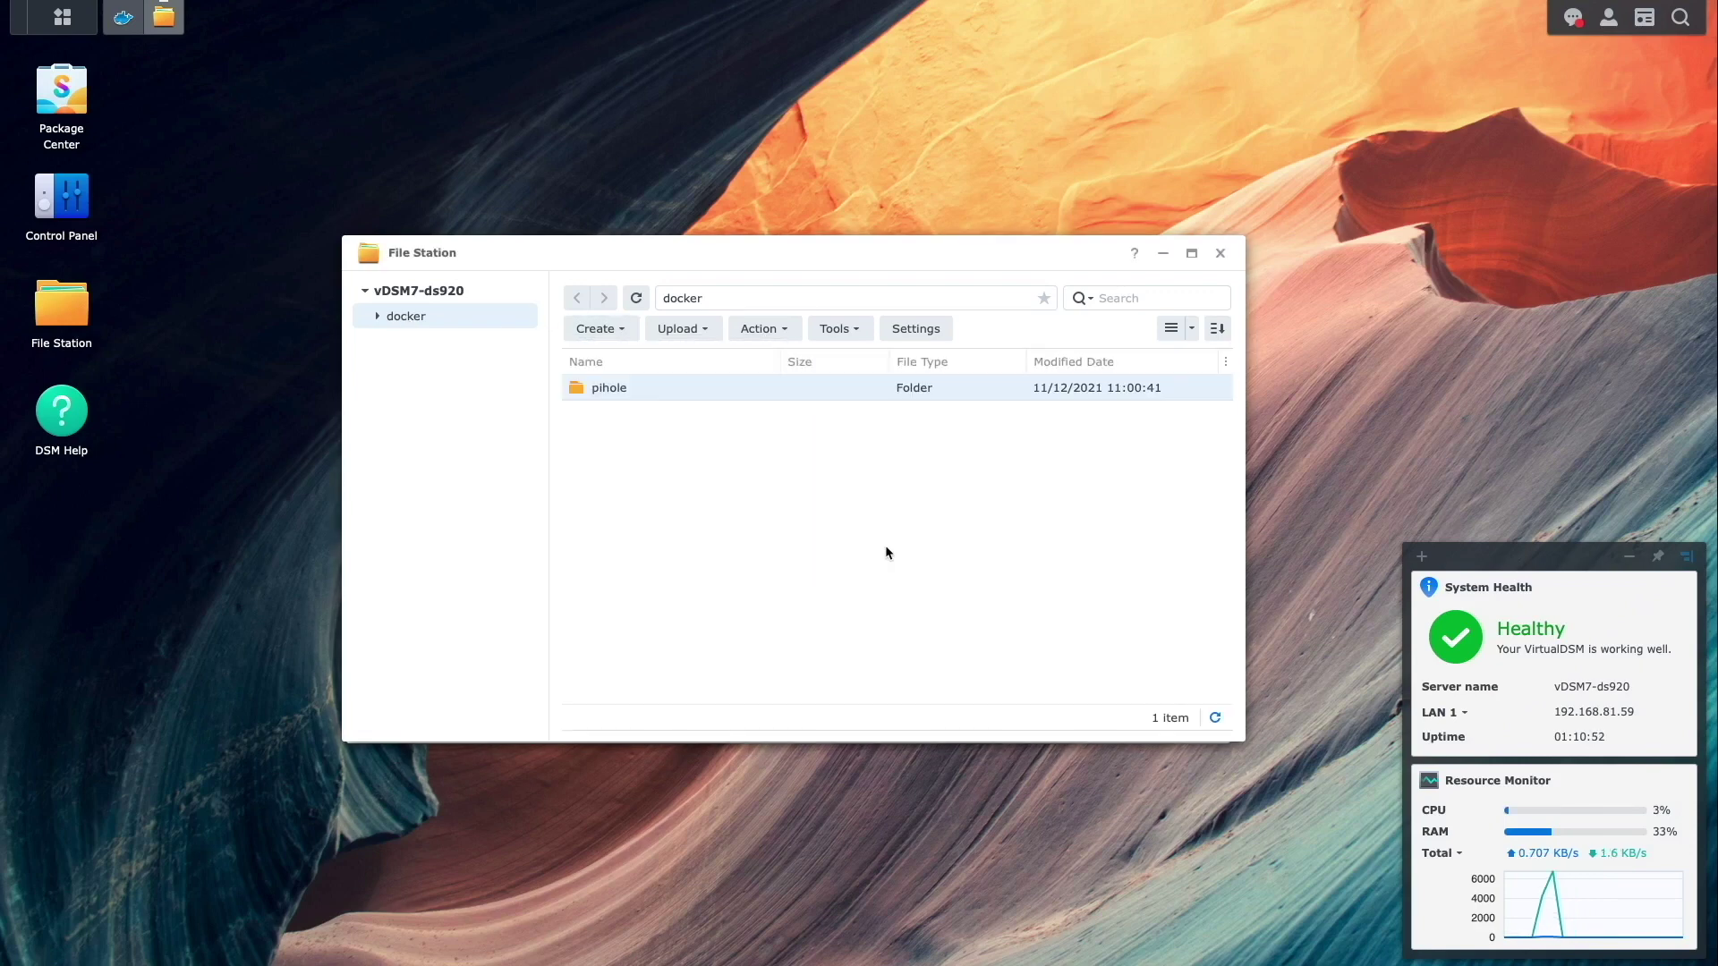
click(398, 322)
click(405, 343)
- Add dnsmasq.d and pihole subfolders inside the pihole folder
click(595, 328)
click(613, 360)
text(dn)
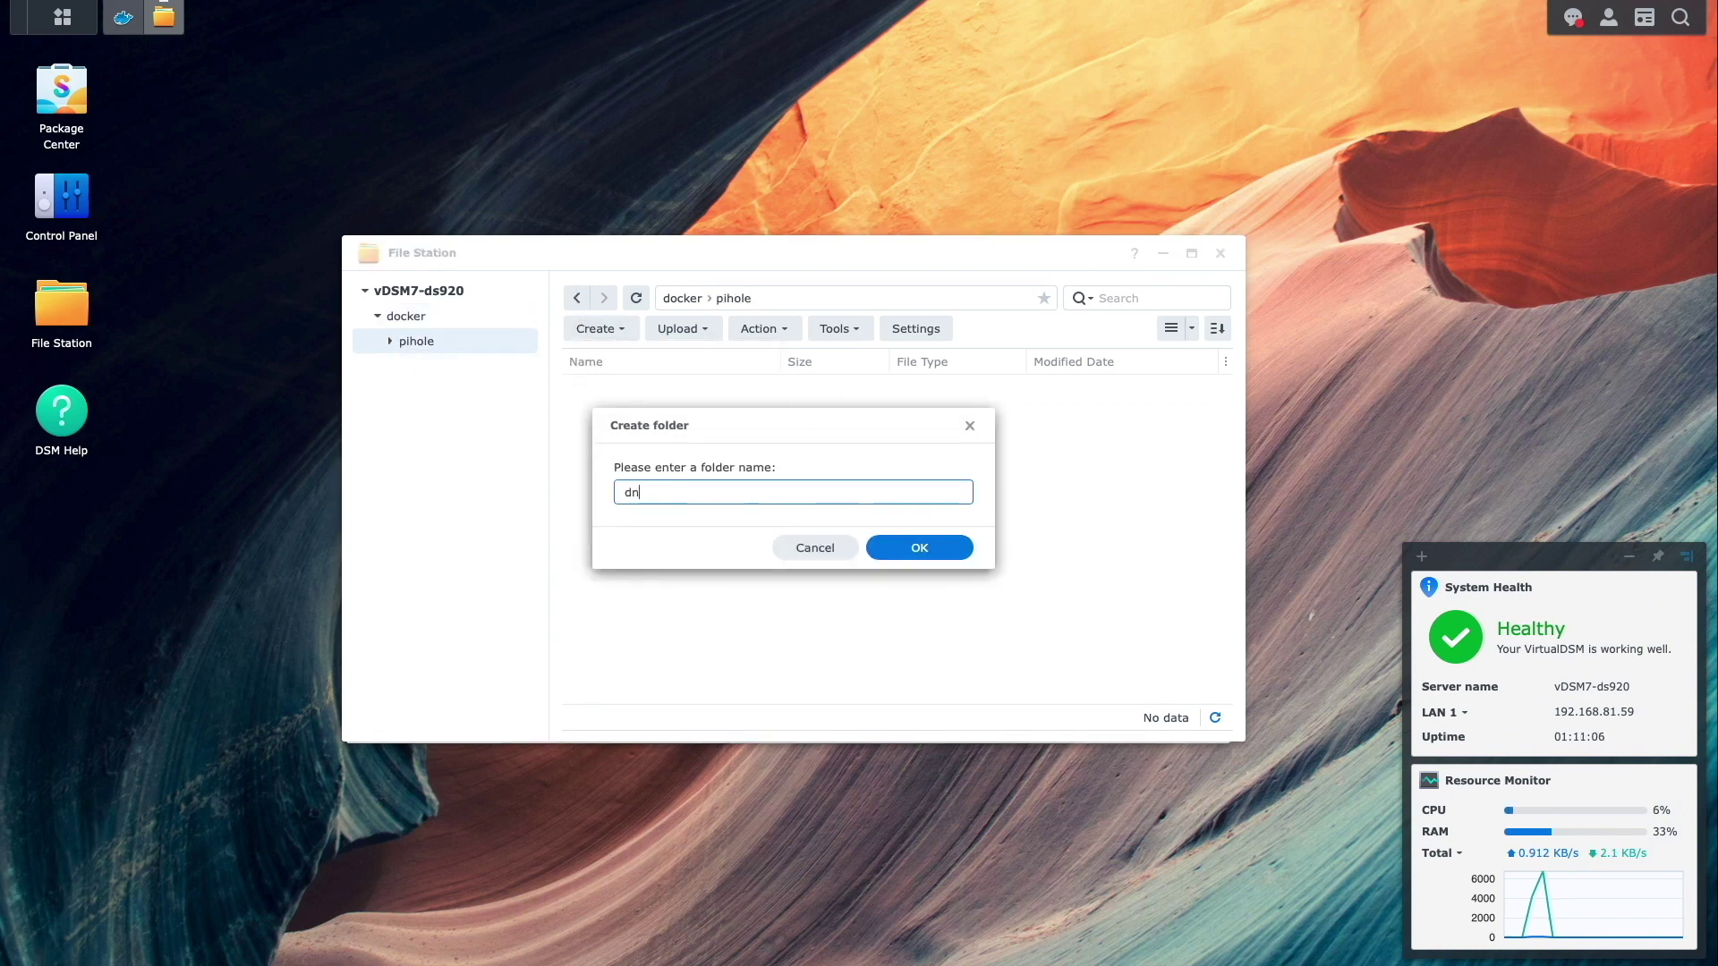
text(smasq.d)
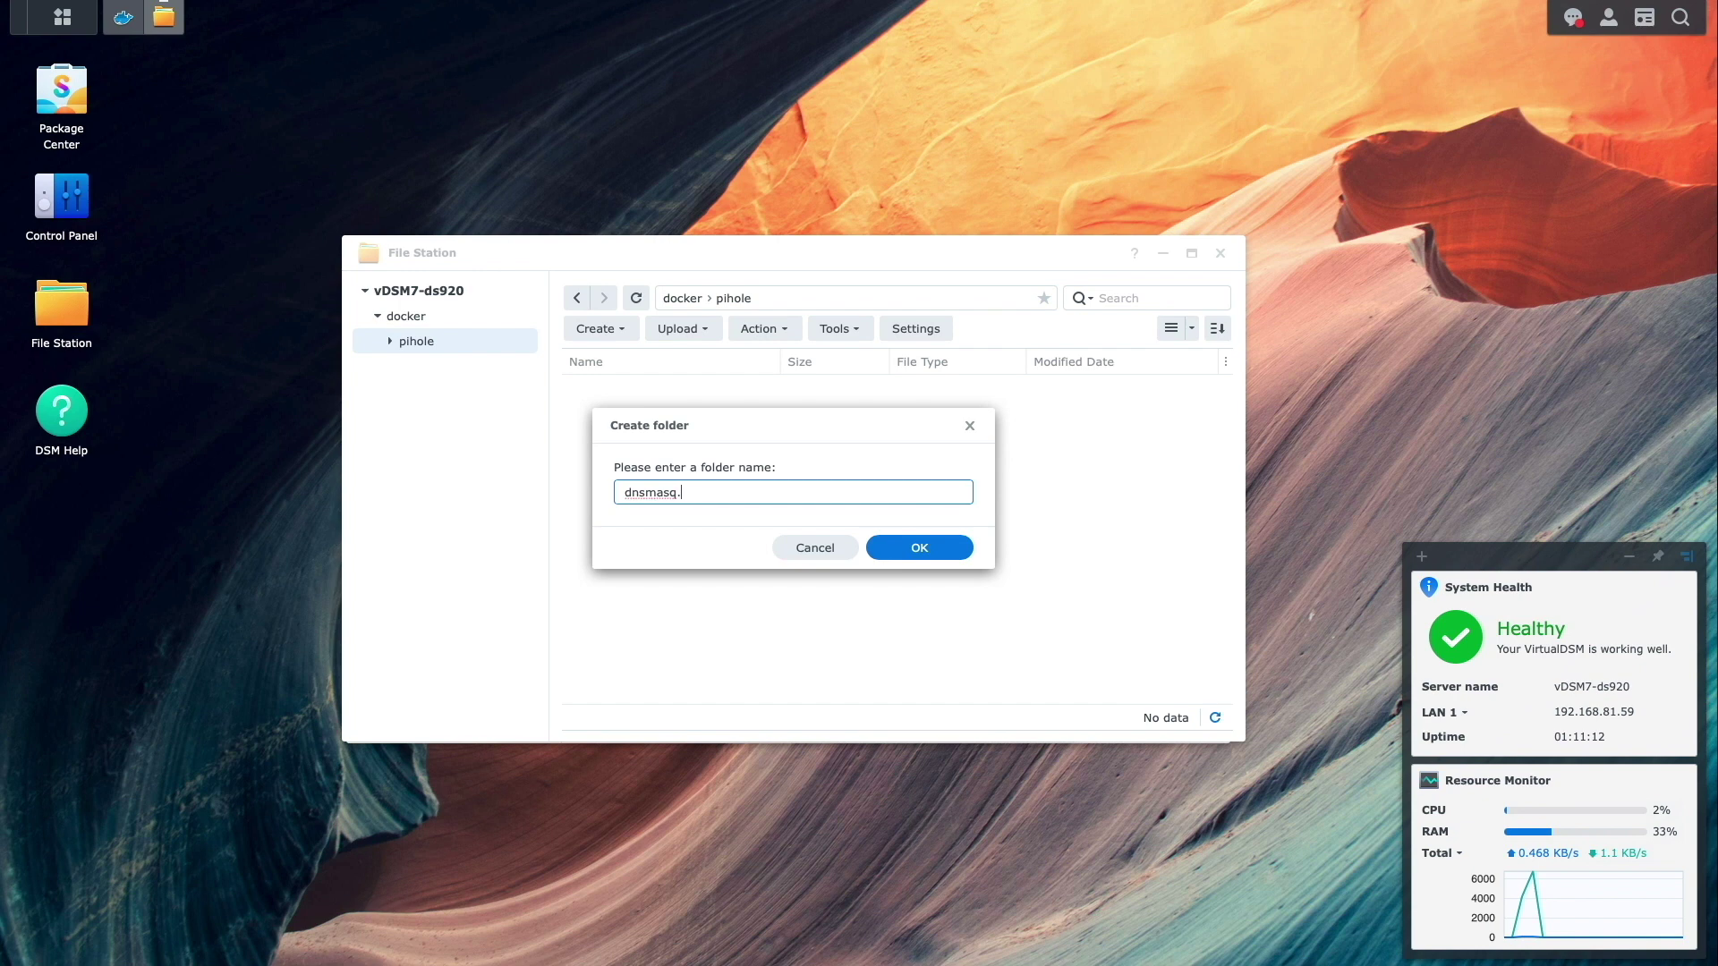
click(875, 546)
click(592, 337)
click(635, 362)
text(pihole)
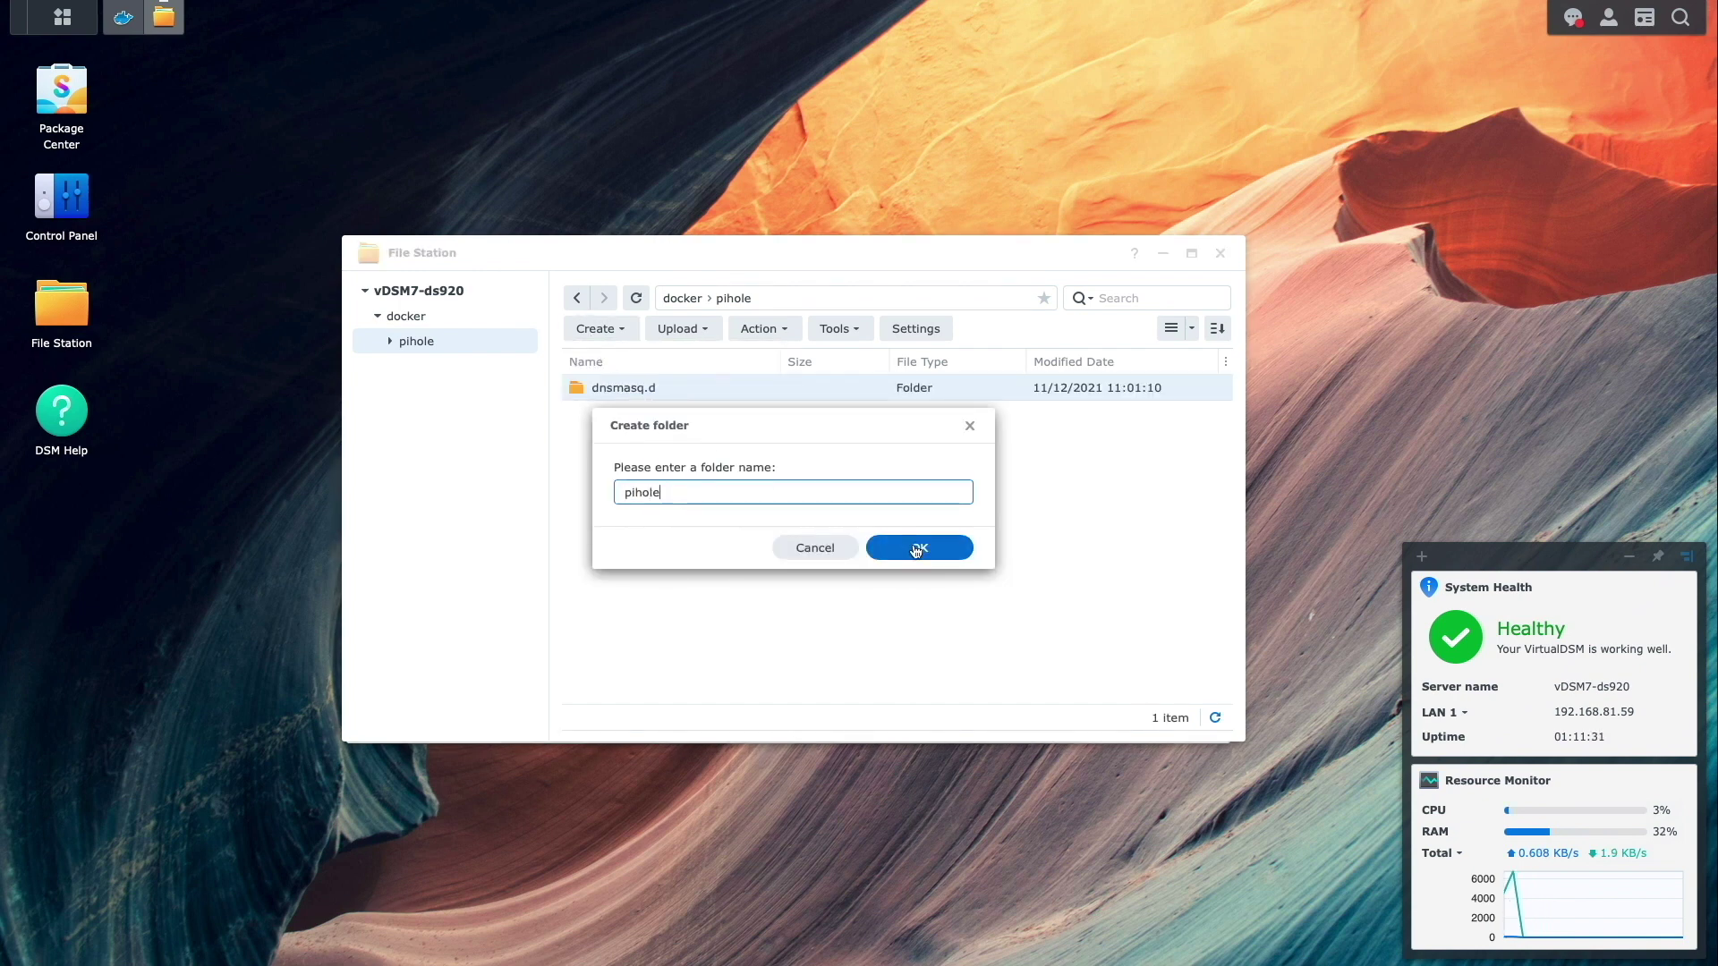
click(919, 548)
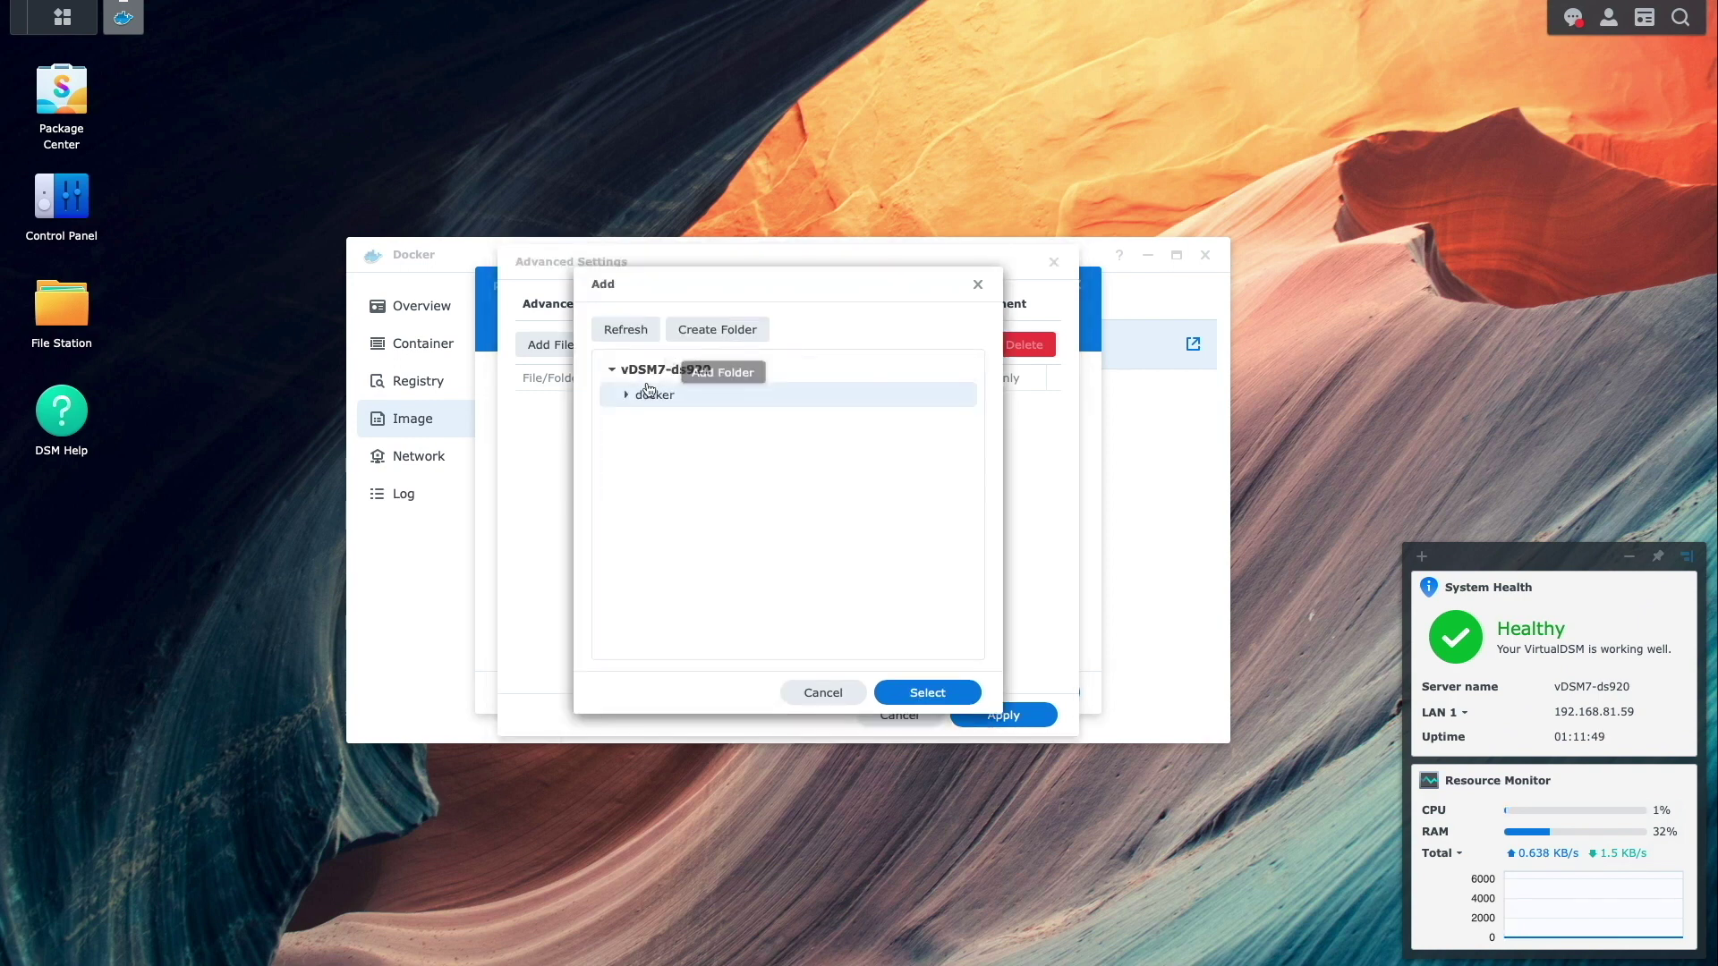
click(626, 394)
- Mount the docker/pihole/dnsmasq.d folder at /etc/dnsmasq.d
click(641, 419)
click(660, 445)
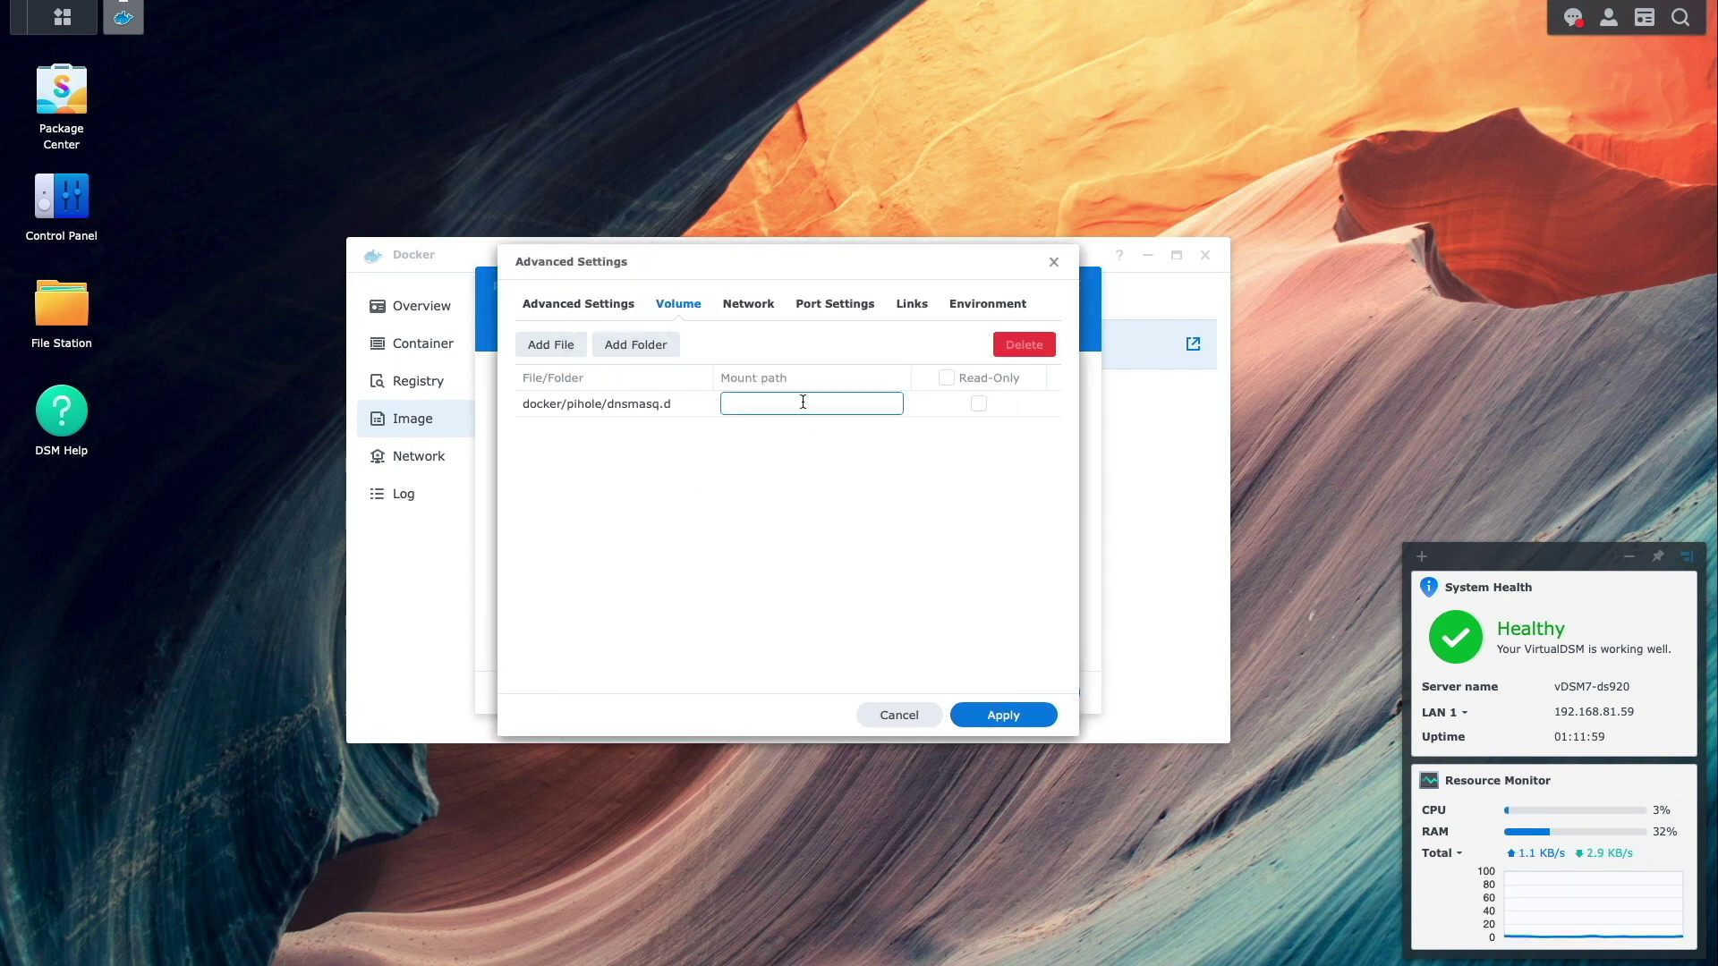
text(/etc/dnsmasq.d)
- Add a second volume mounting docker/pihole/pihole at /etc/pihole
click(652, 344)
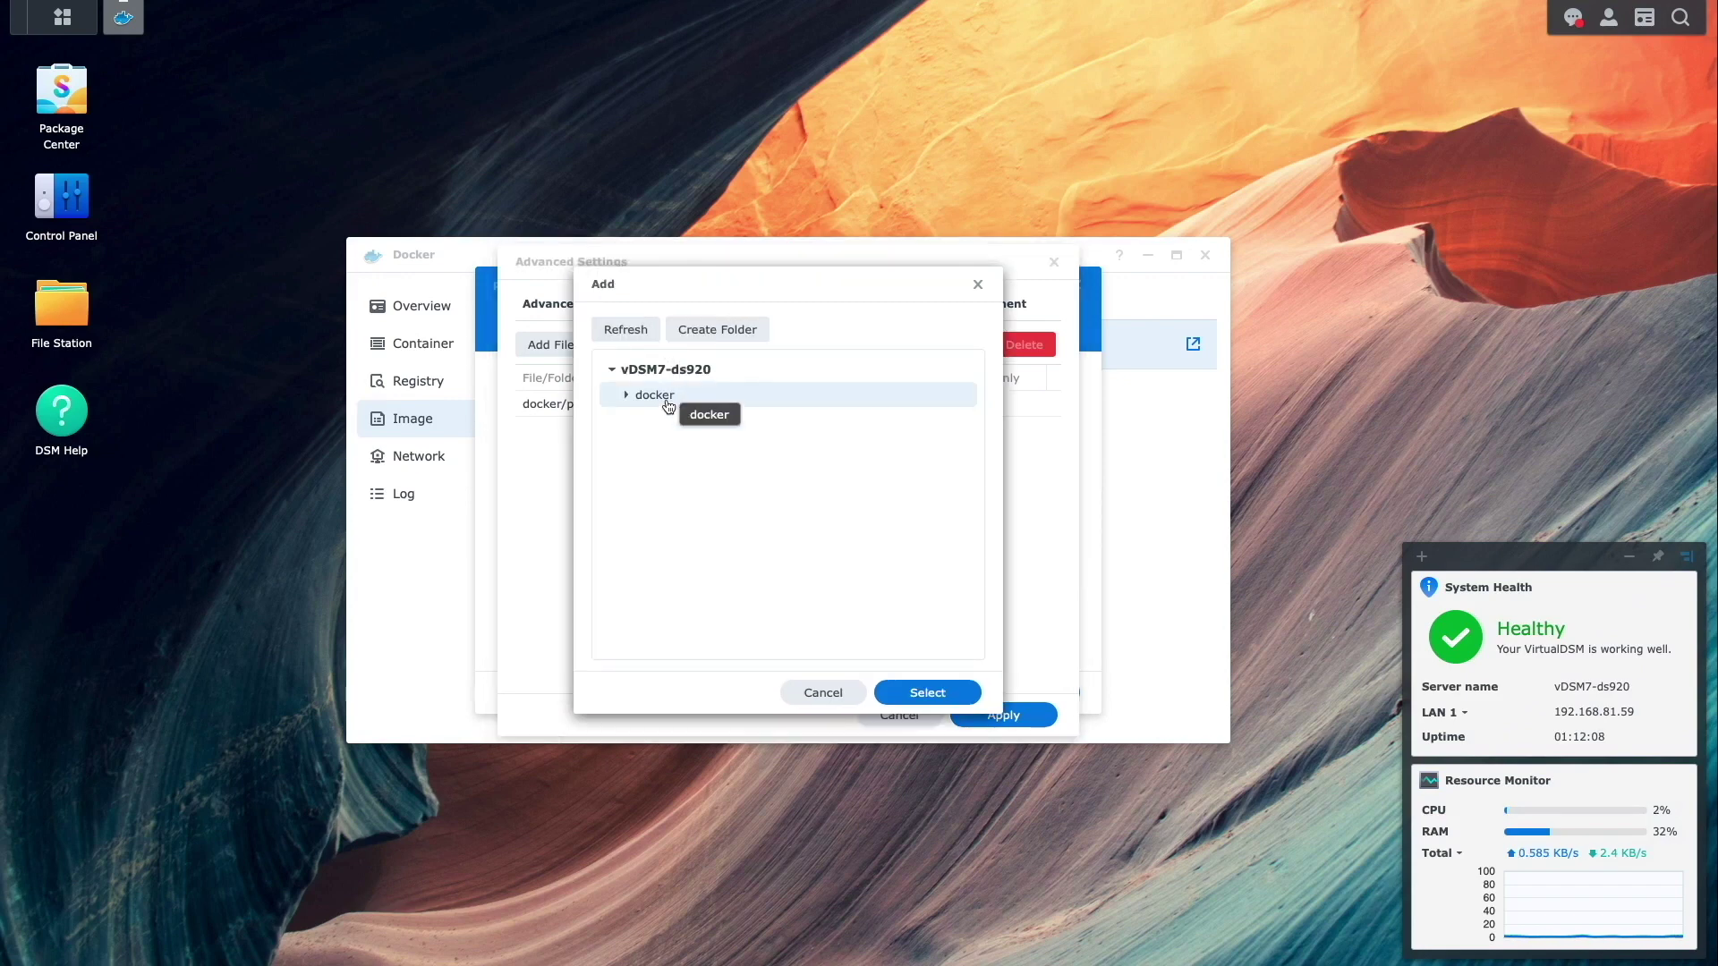
click(666, 400)
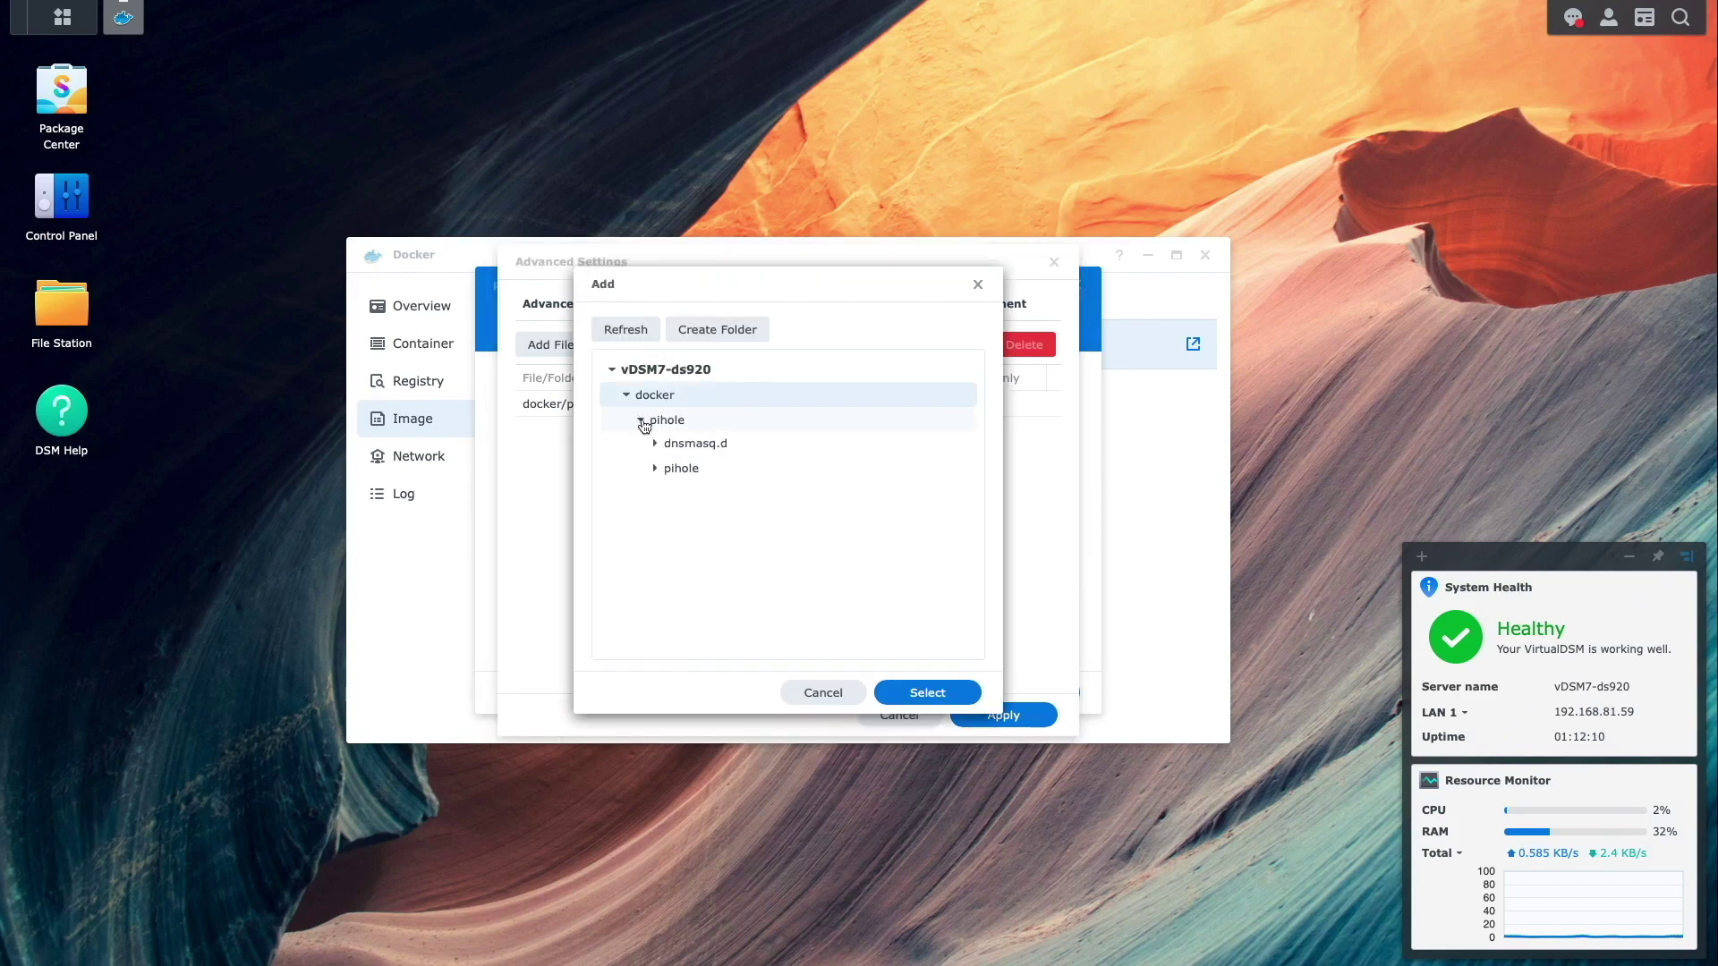
click(641, 419)
click(662, 470)
click(927, 693)
text(/etc/pihole)
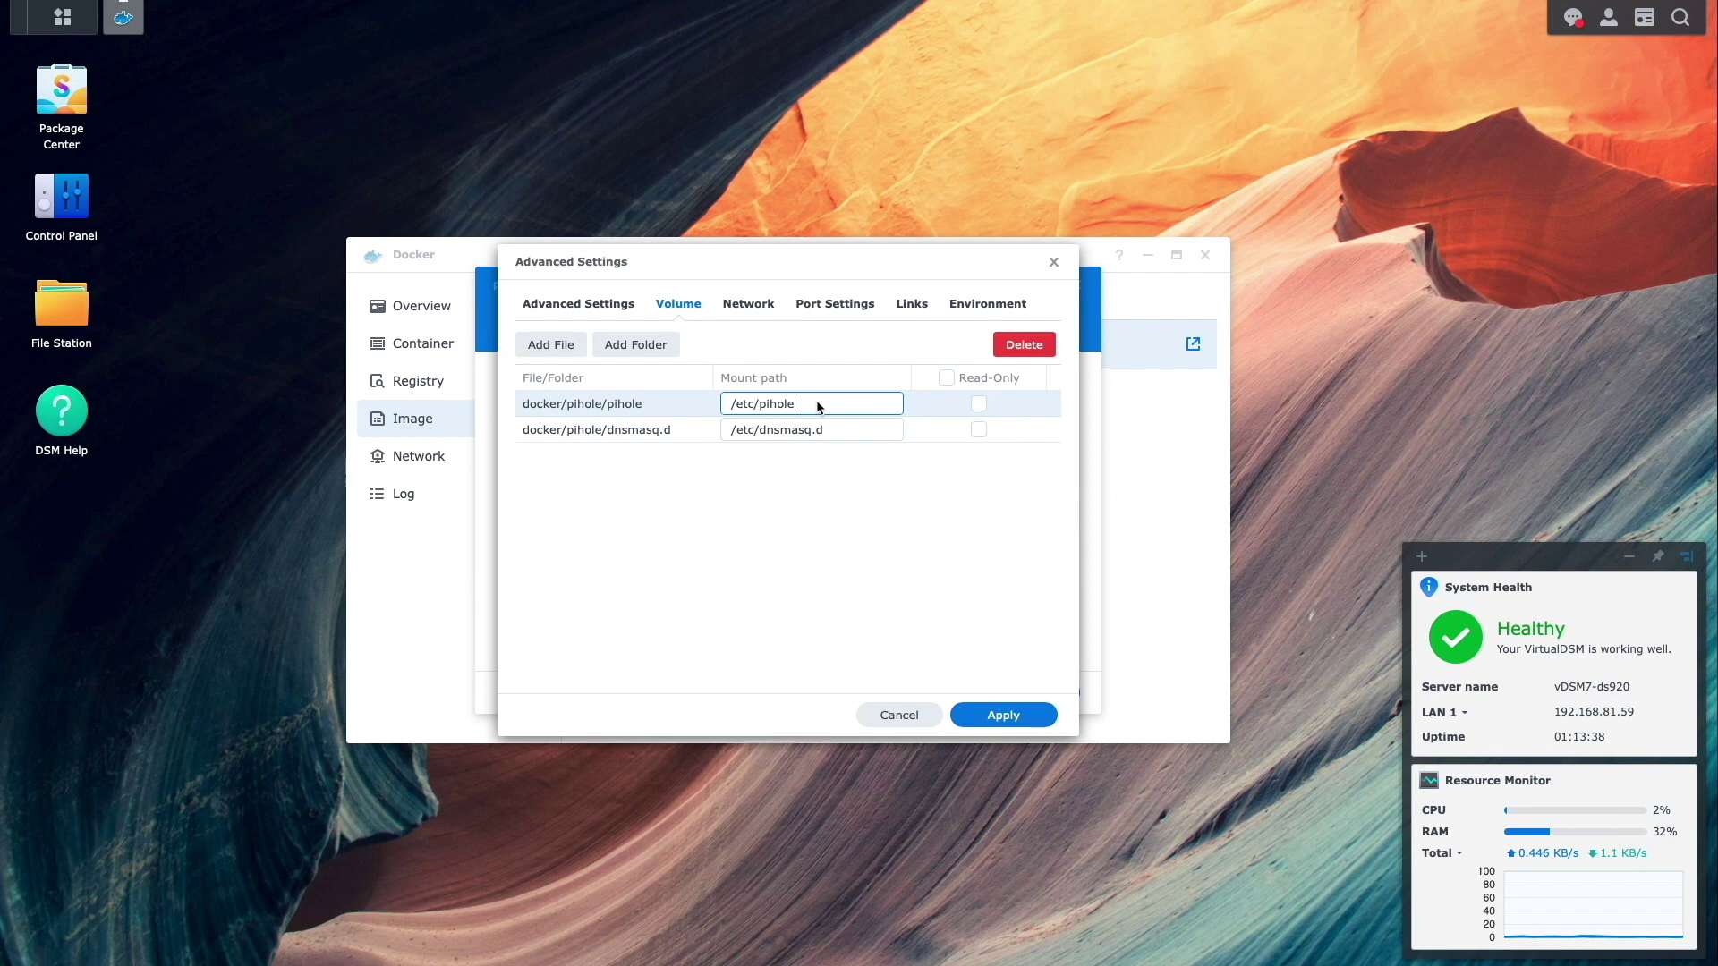
click(748, 305)
- Join the container to pihole-macvlan and pihole-bridge, delete the default bridge, and review ports and links
click(545, 354)
click(591, 460)
click(539, 349)
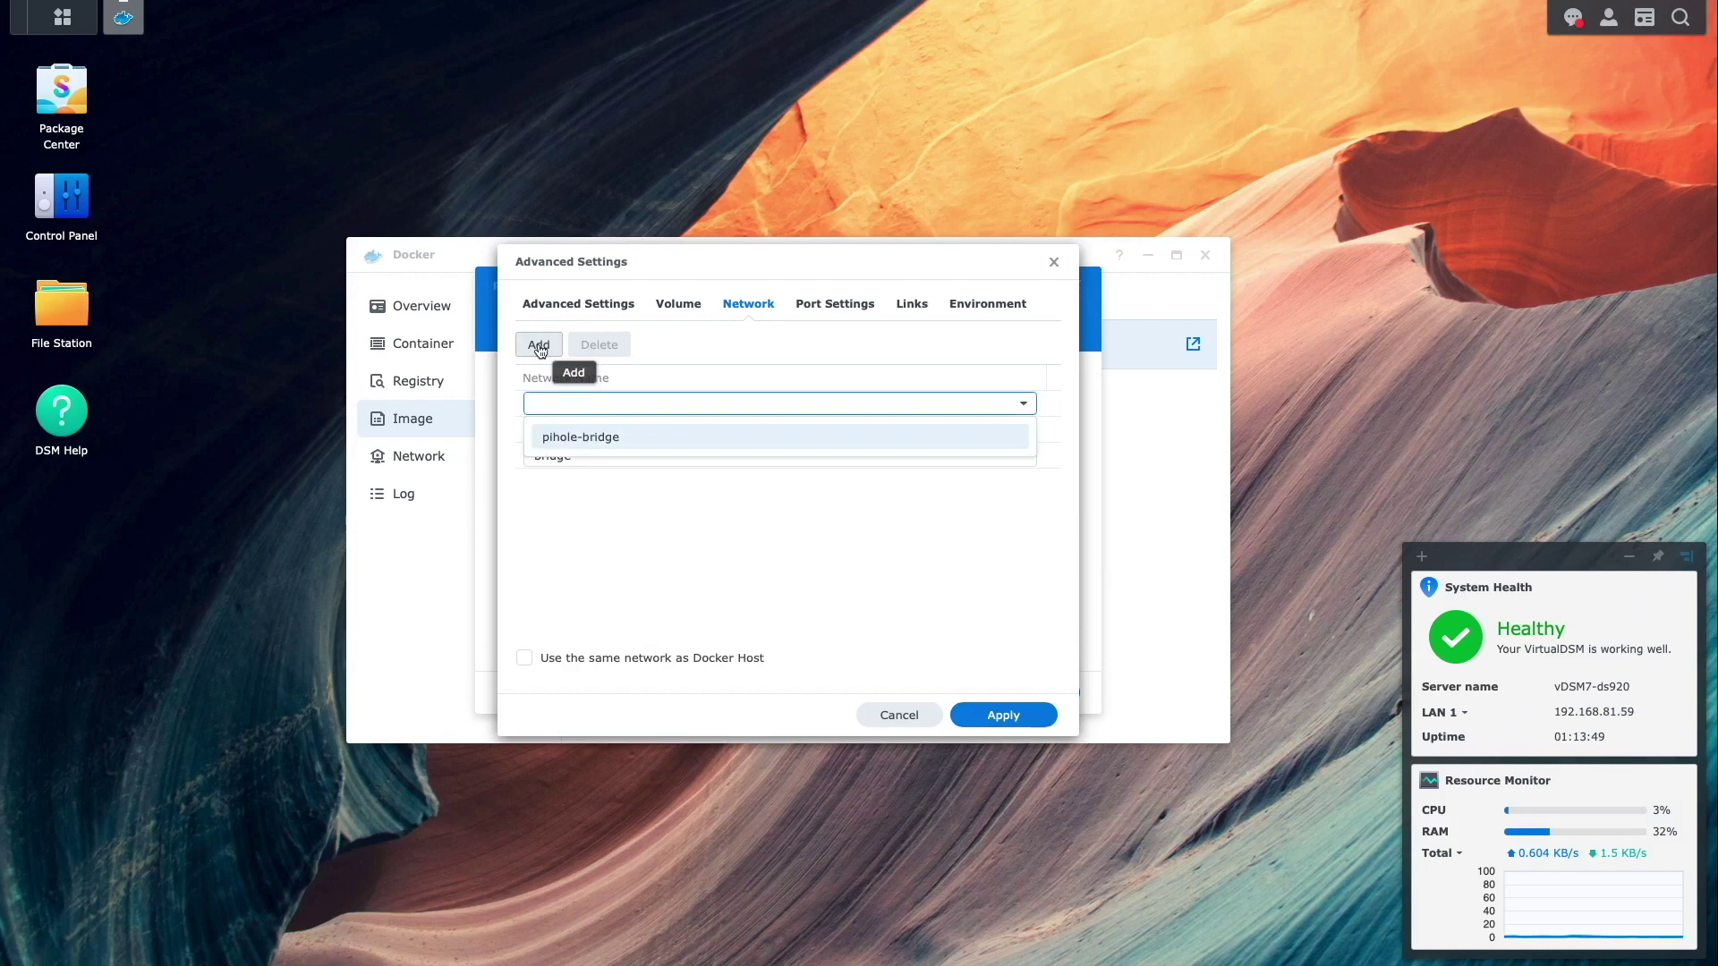
click(581, 437)
click(587, 452)
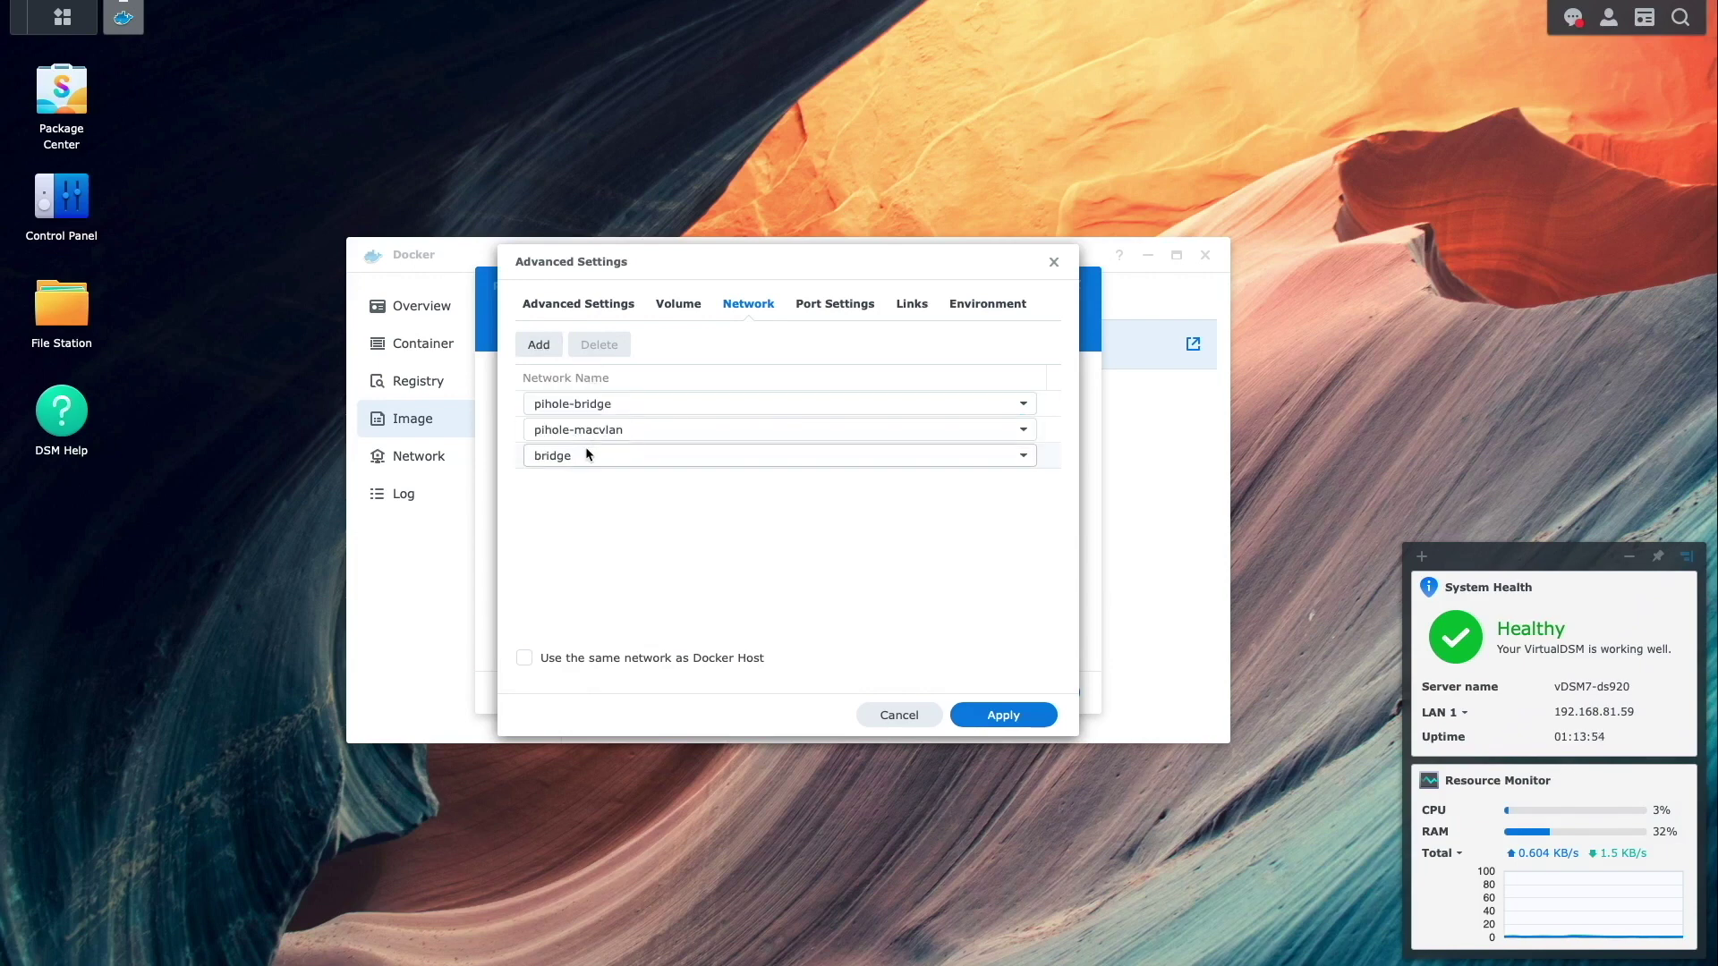
click(597, 346)
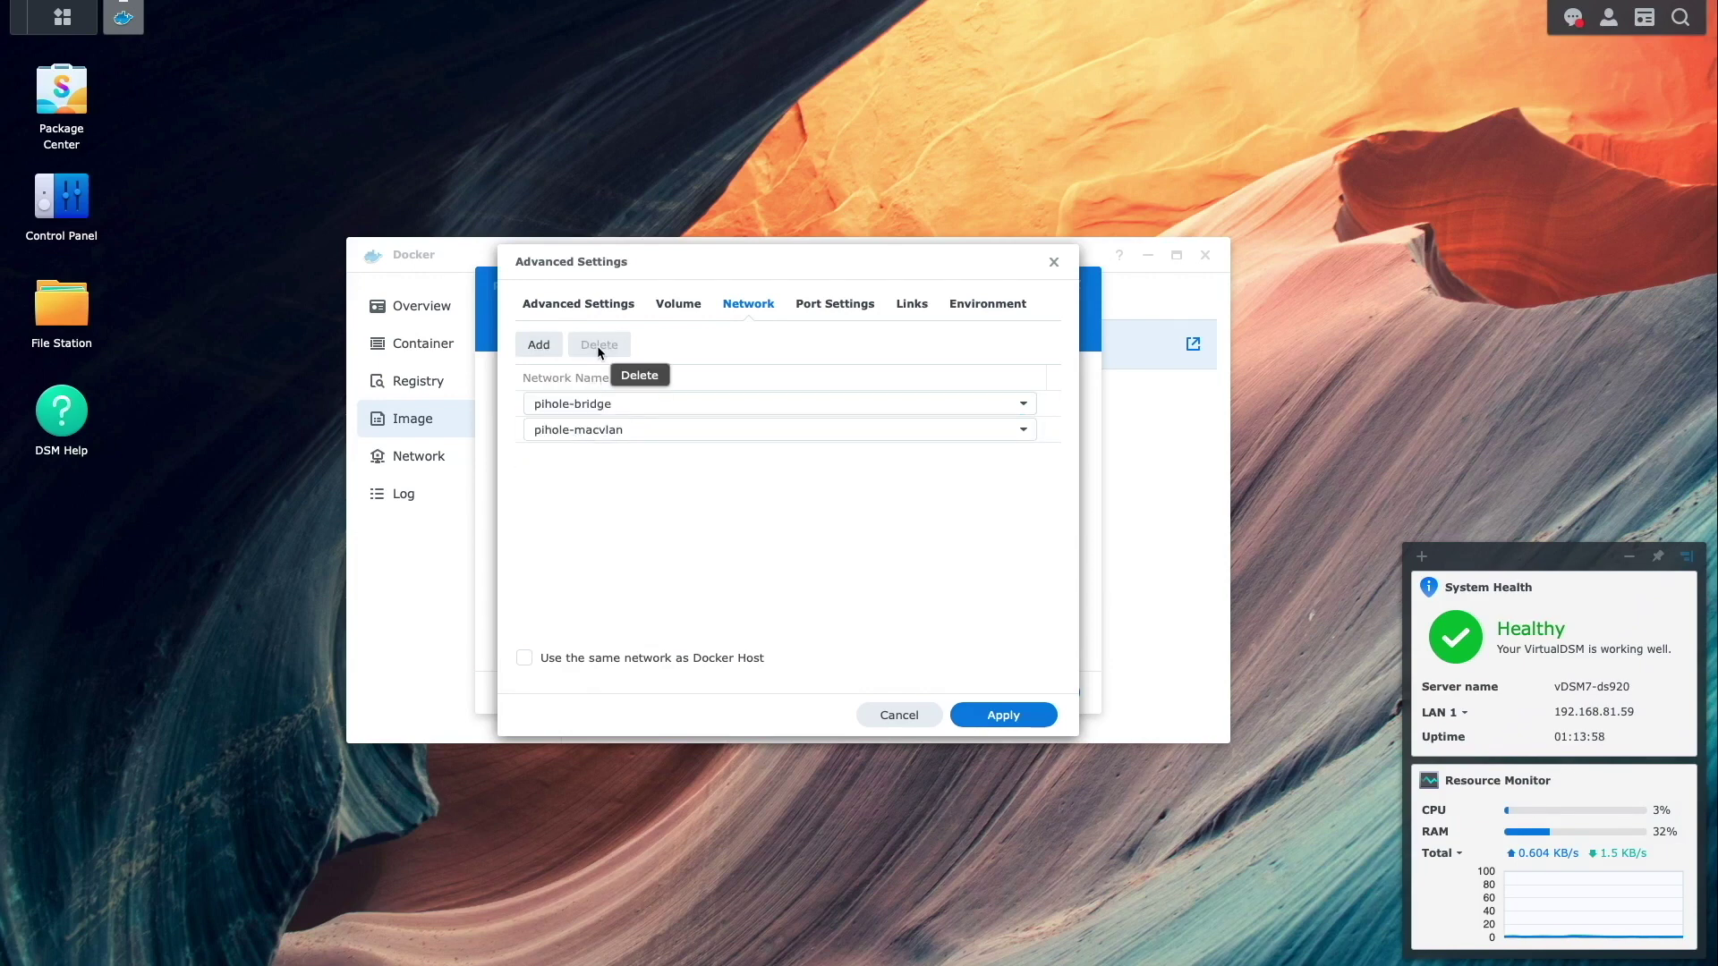
click(867, 313)
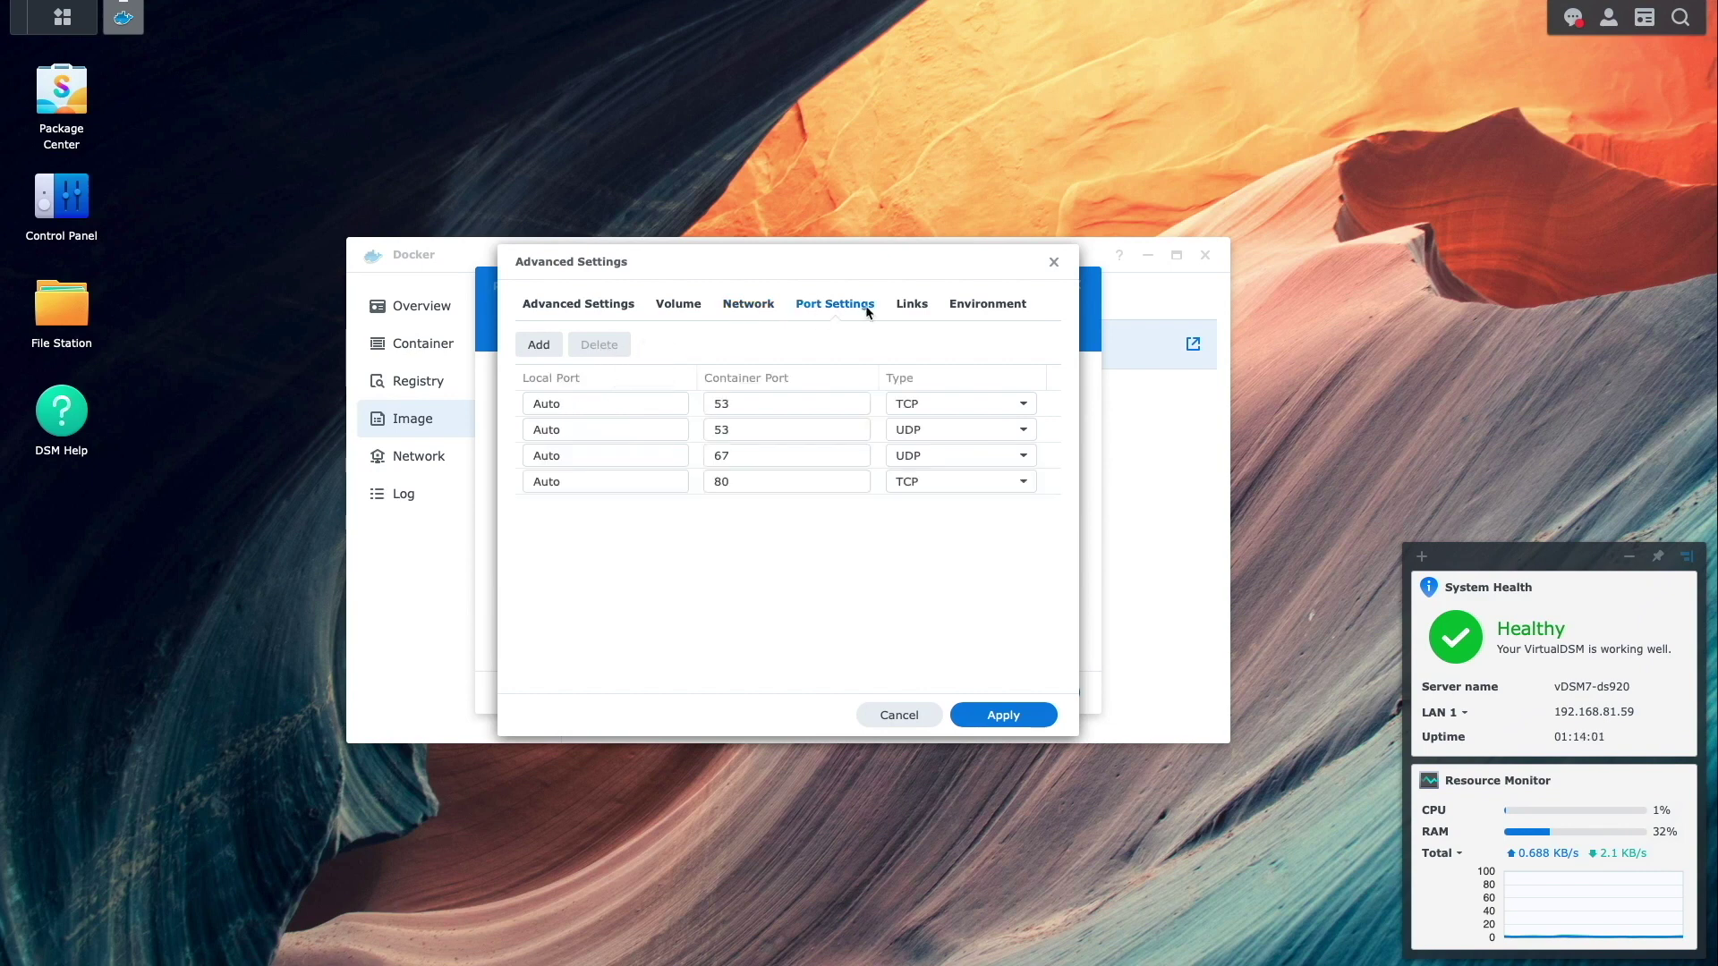
click(913, 313)
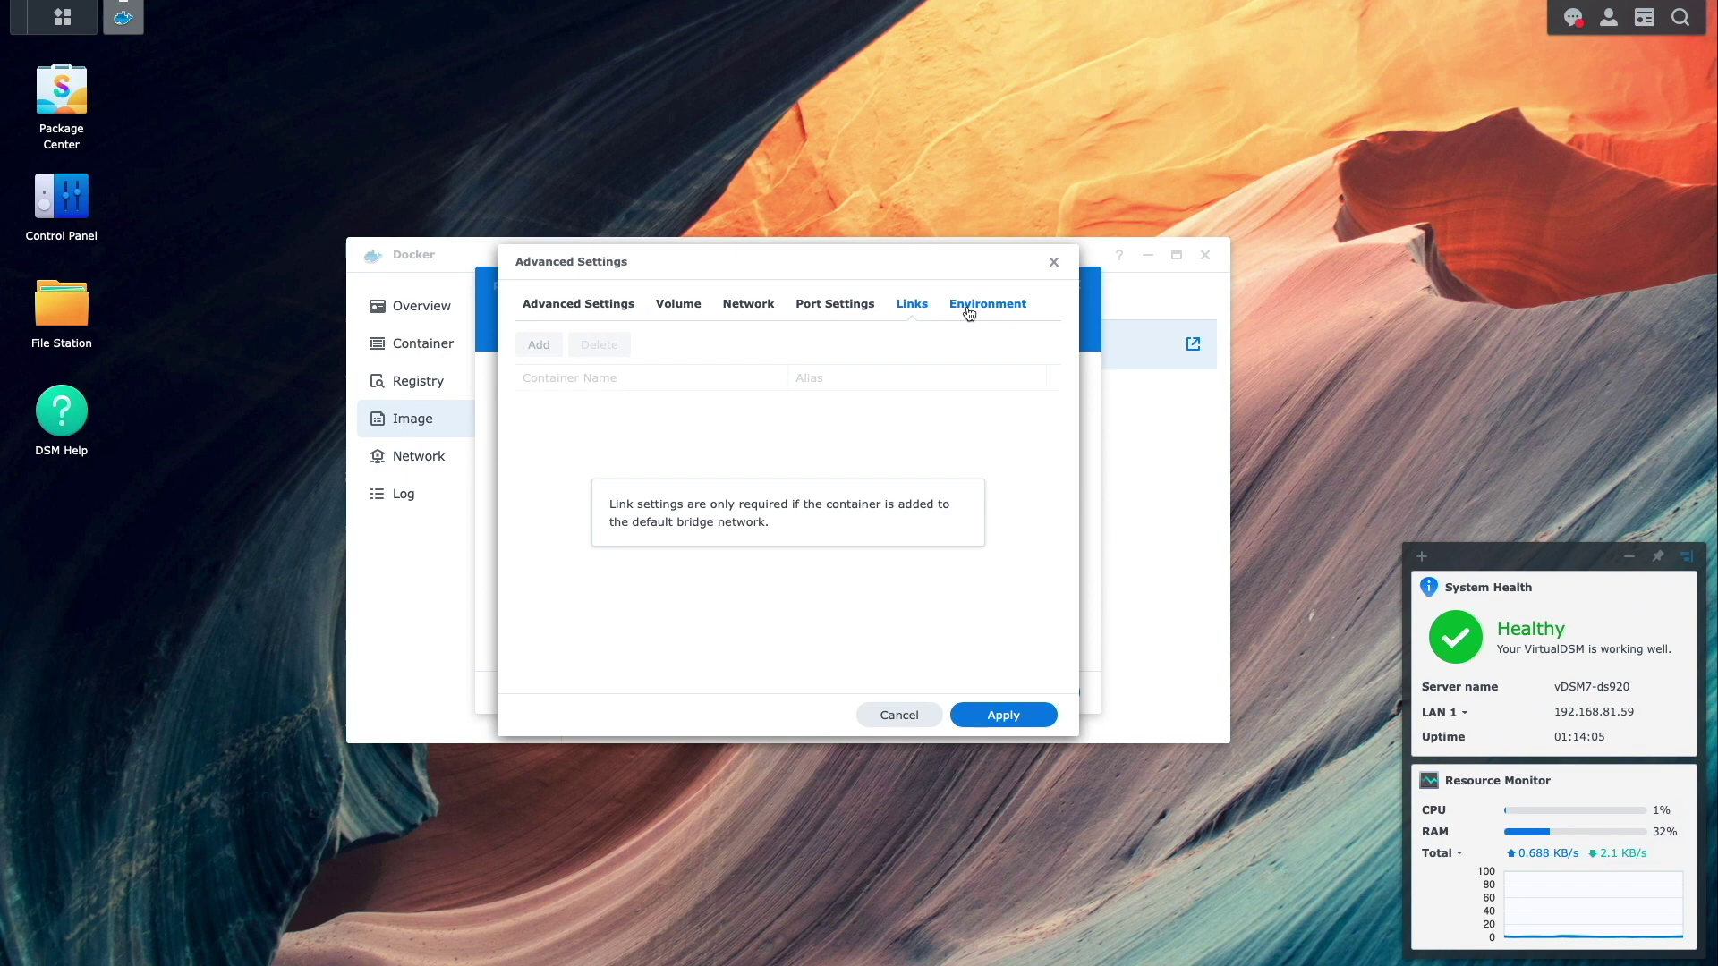
- Add environment variables DNSMASQ_LISTENING=local, TZ=Pacific/Honolulu, and WEBPASSWORD with the admin password
click(955, 312)
click(539, 345)
text(DNSMASQ_LISTENING)
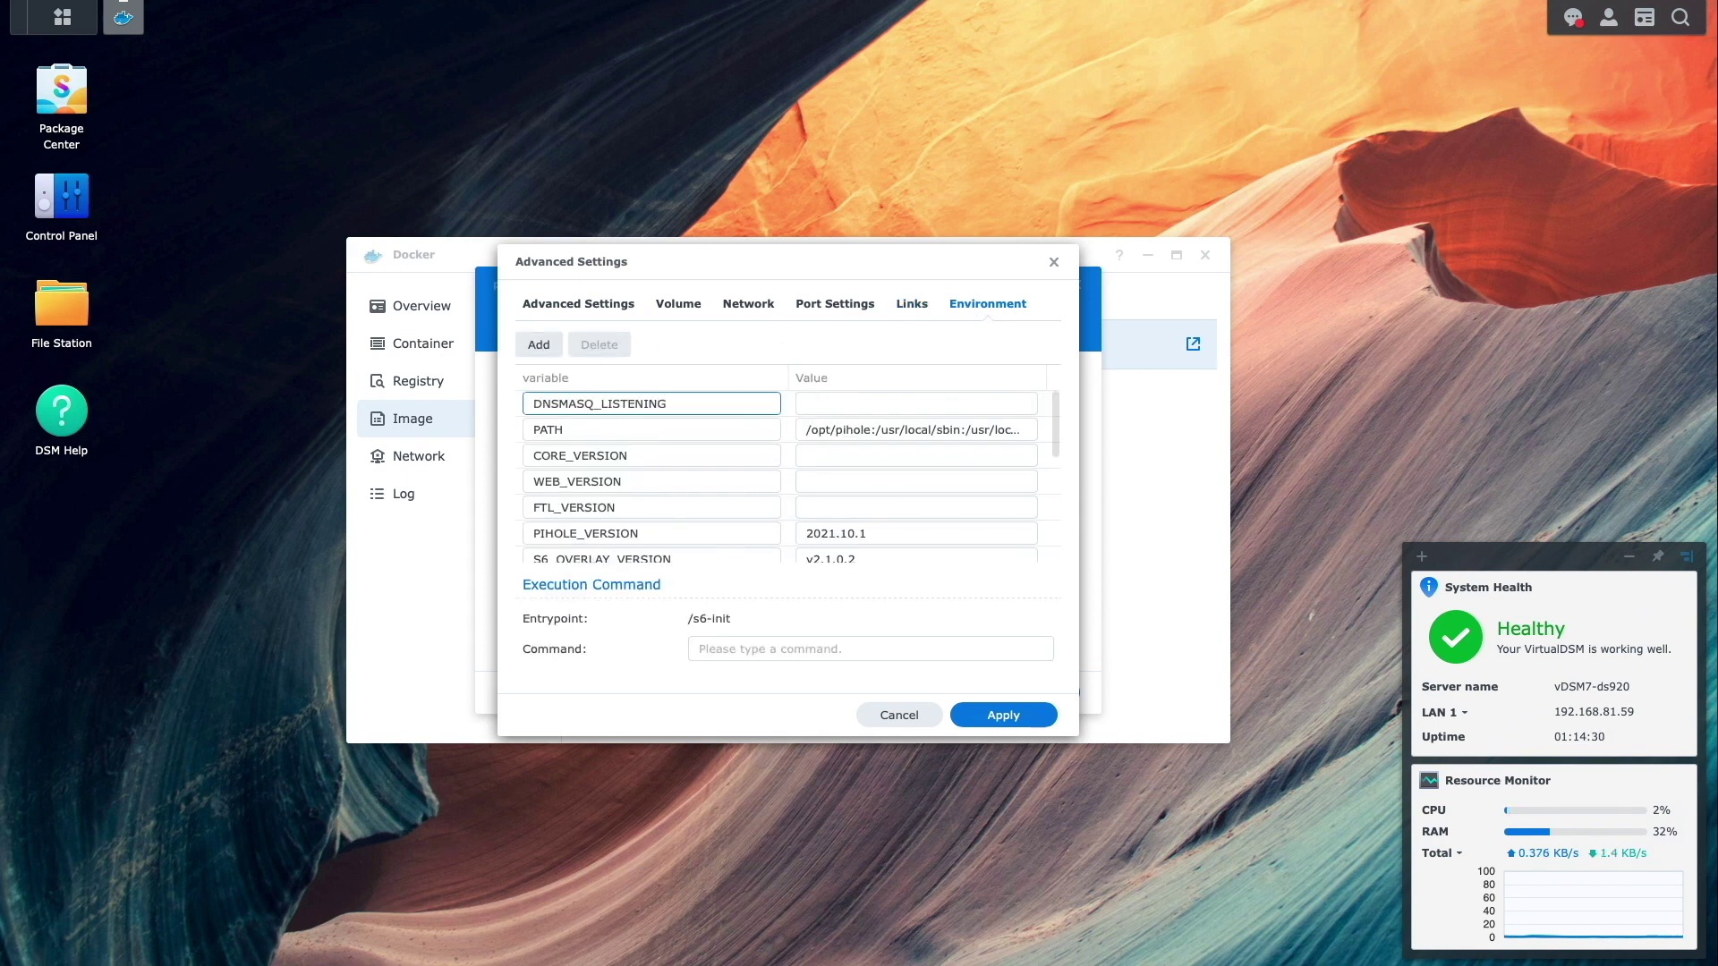
key(Tab)
text(local)
click(539, 345)
text(TZ)
key(Tab)
text(Pacific/Honolulu)
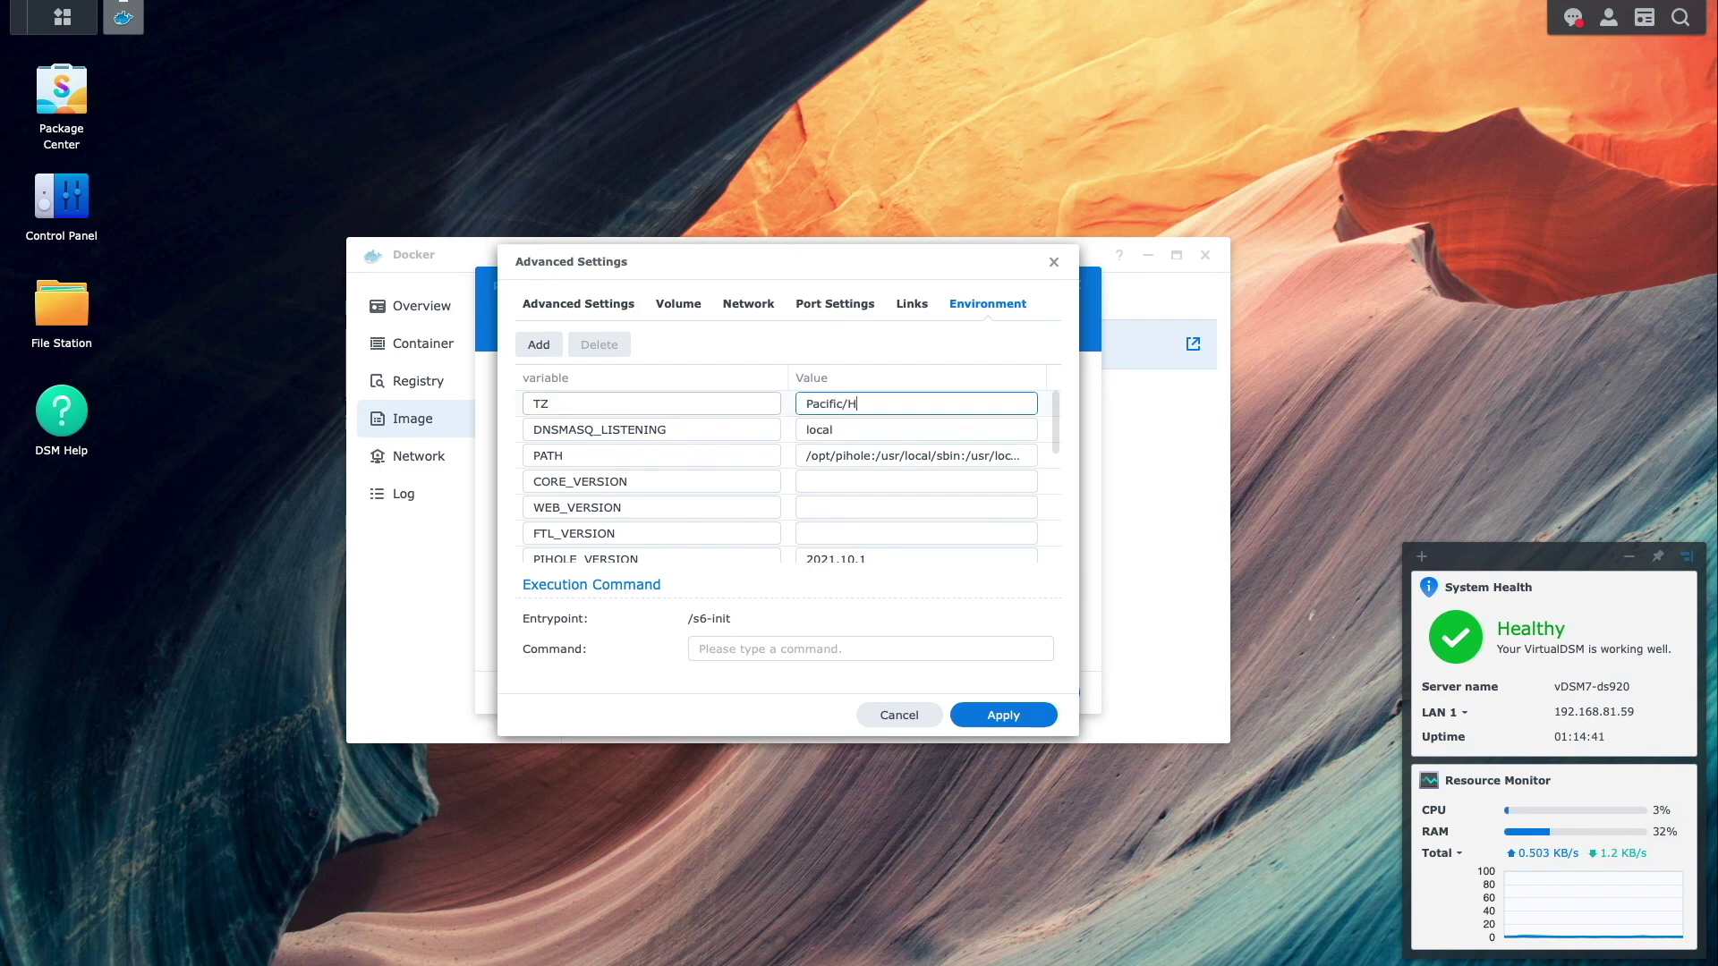
click(539, 344)
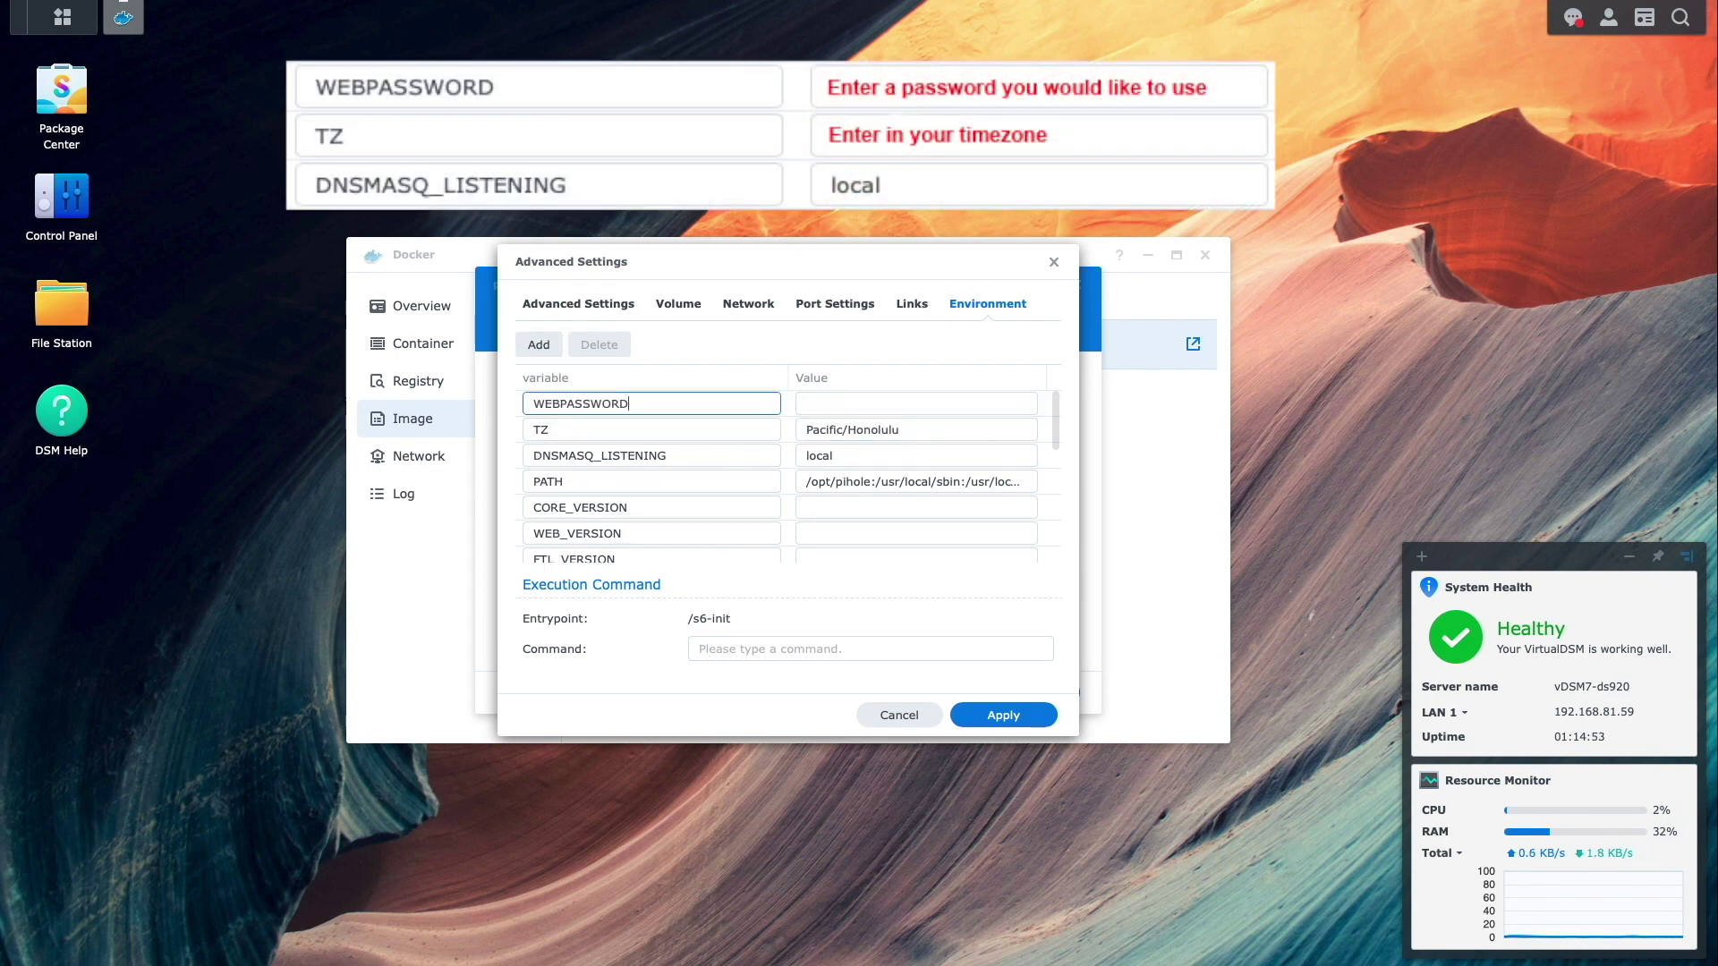
key(Tab)
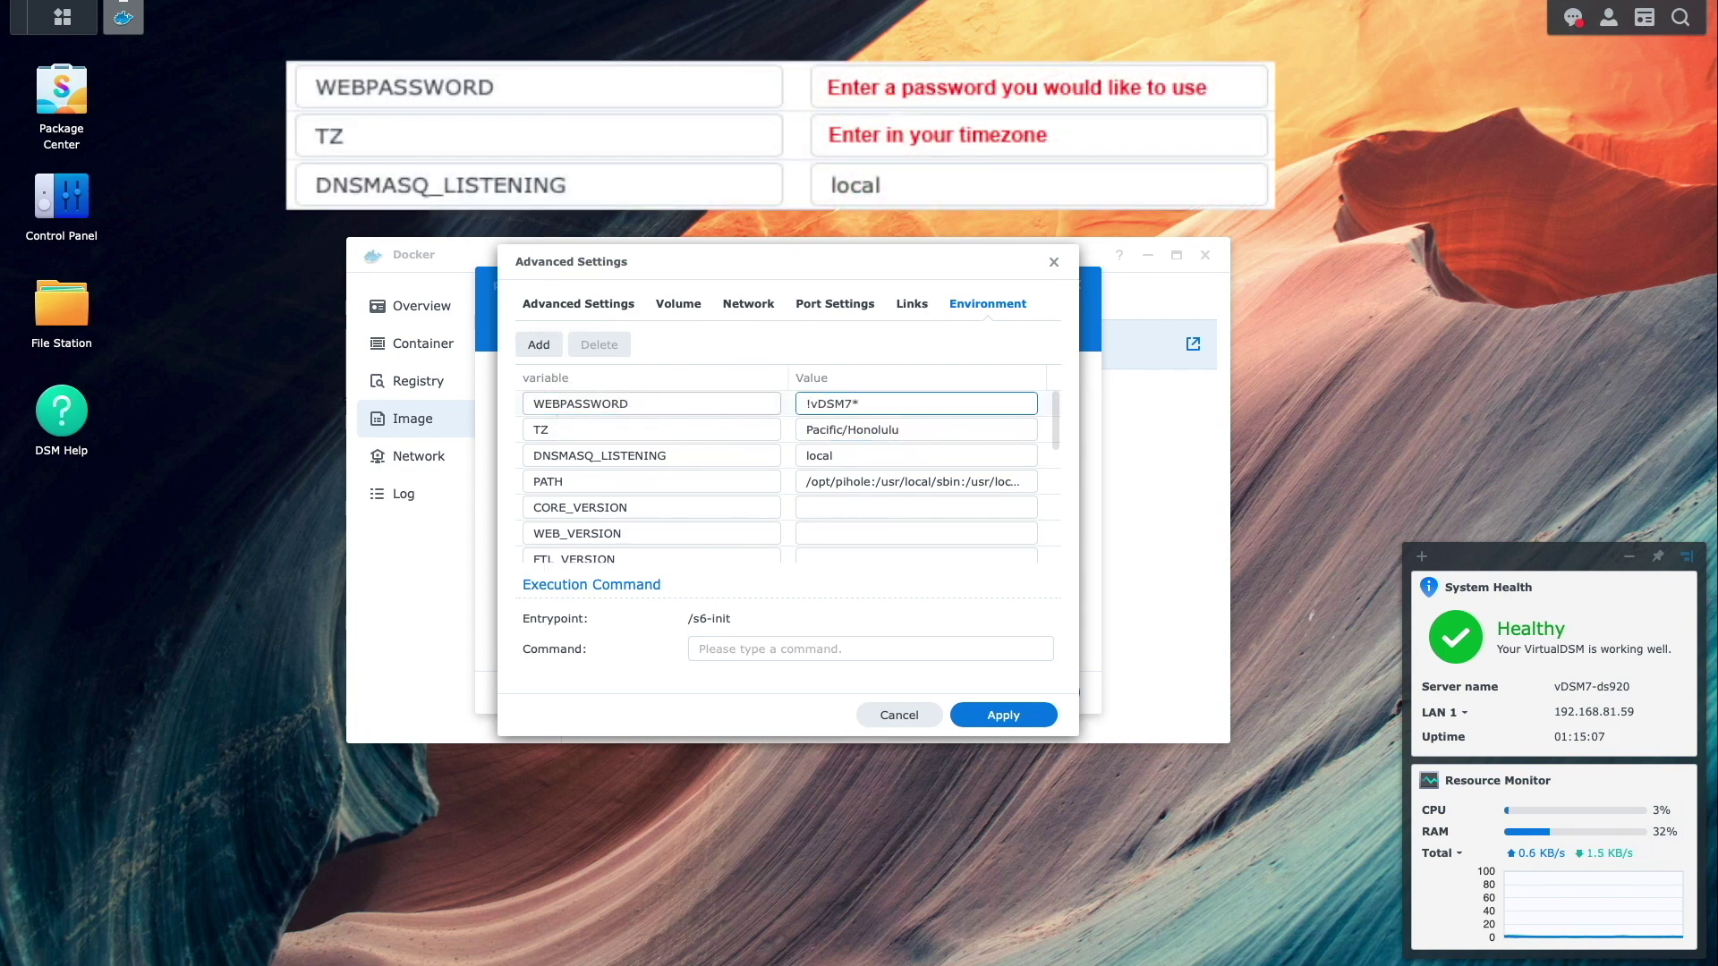
- Change ServerIP from 0.0.0.0 to 192.168.81.8 and apply the advanced settings
scroll(1047, 431, down, 2)
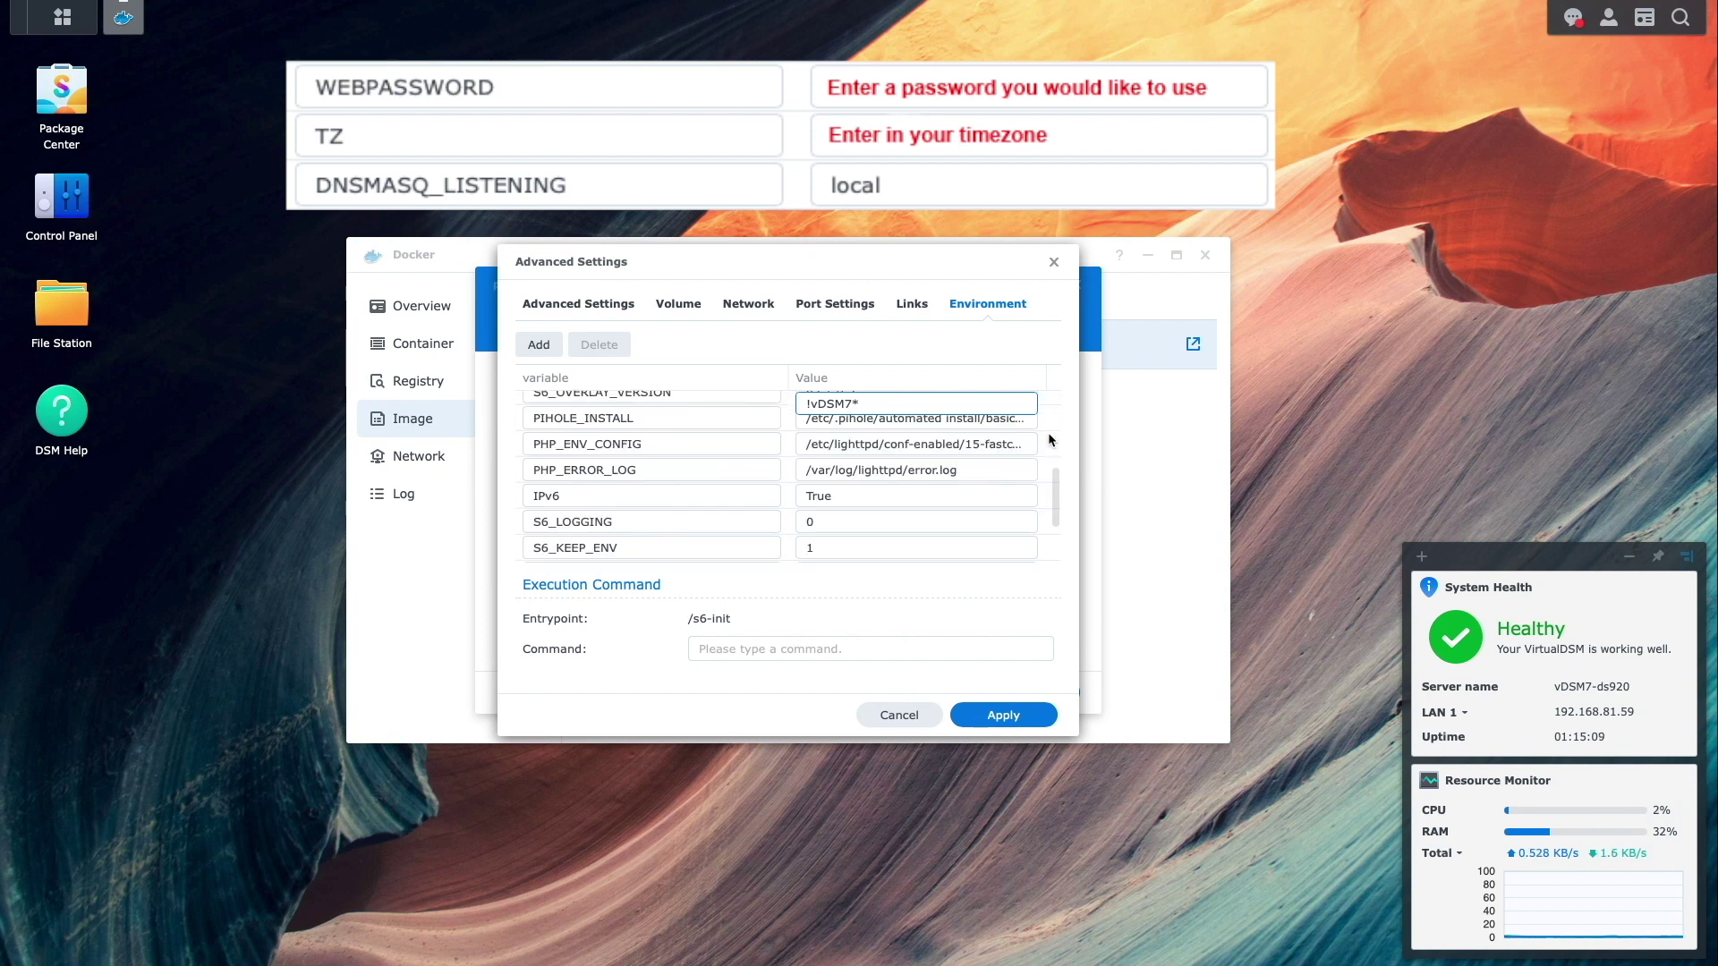
scroll(903, 500, down, 1)
click(902, 499)
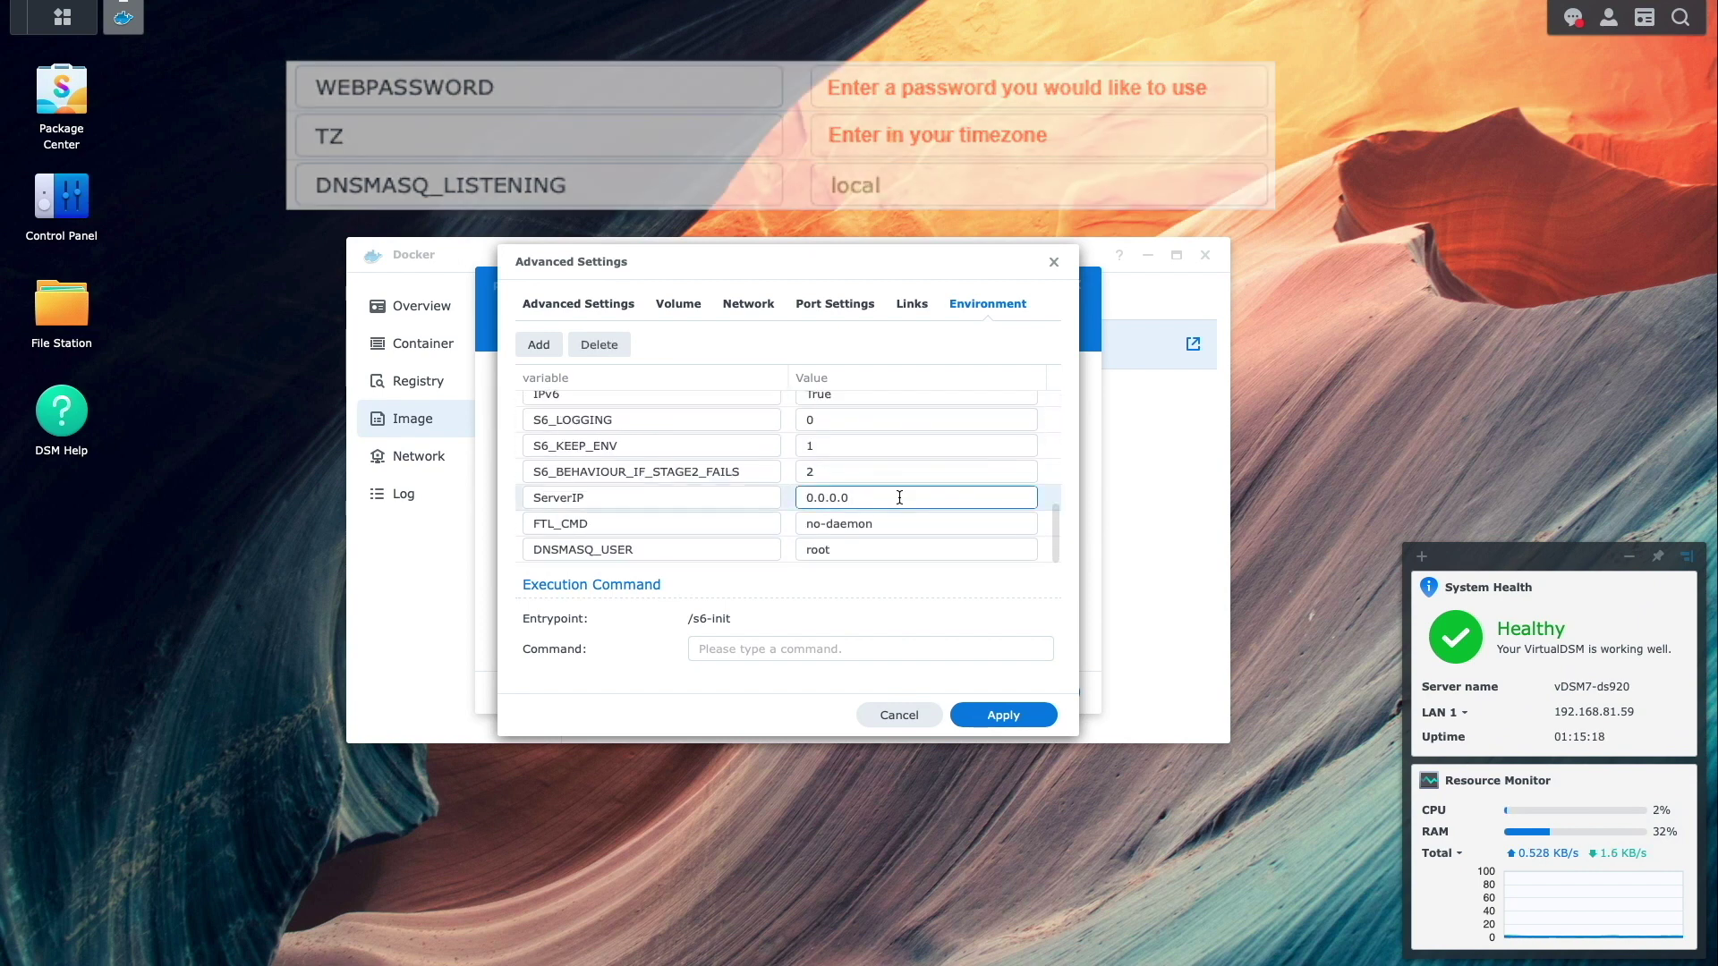
key(BackSpace)
key(BackSpace)
key(BackSpace)
key(BackSpace)
key(BackSpace)
key(BackSpace)
key(BackSpace)
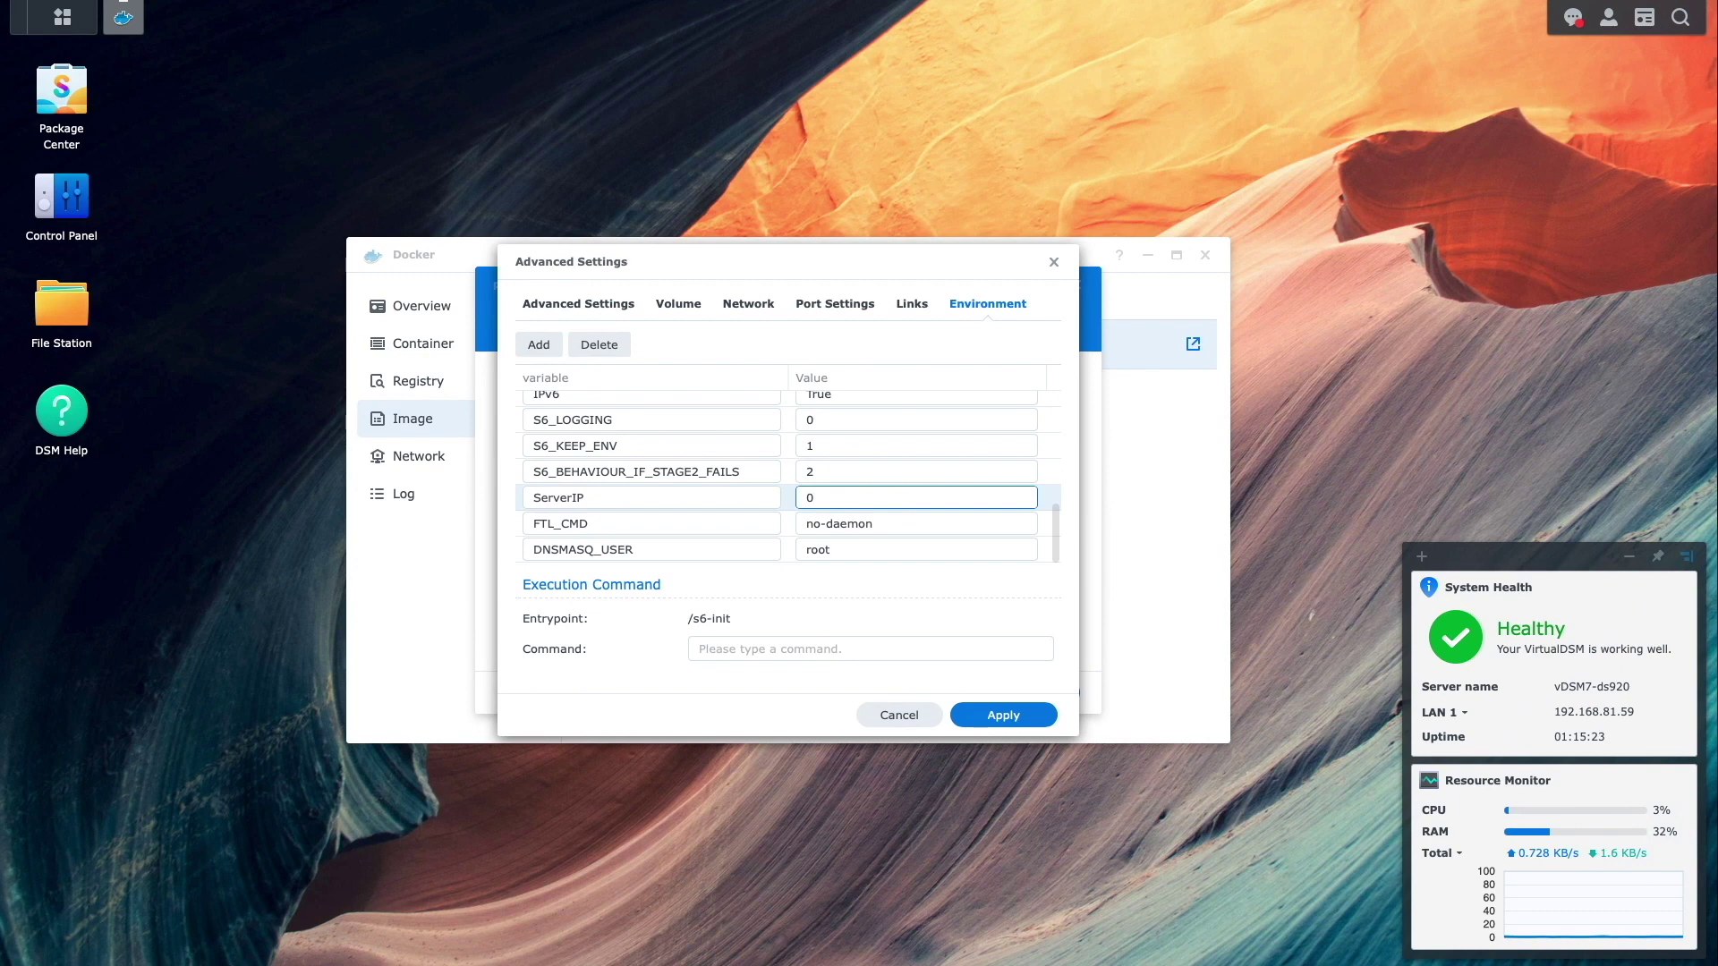
text(192.168.81.8)
click(1002, 714)
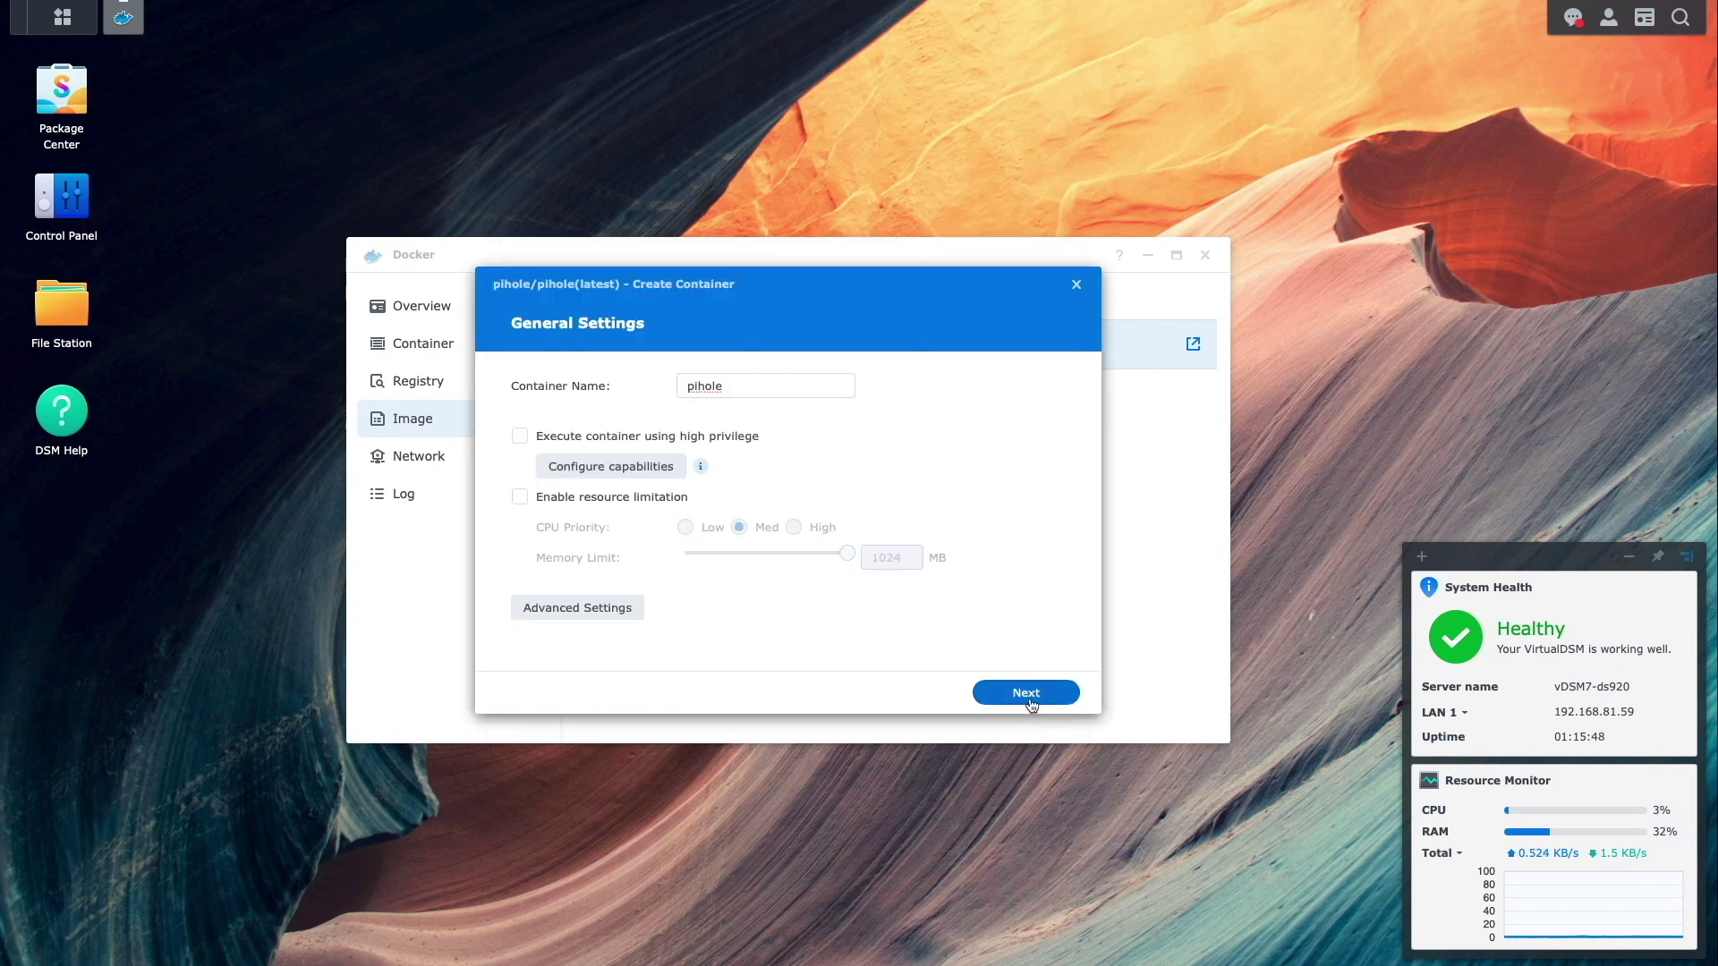
- Confirm the summary and finish the wizard with the pihole container set to run
click(1029, 696)
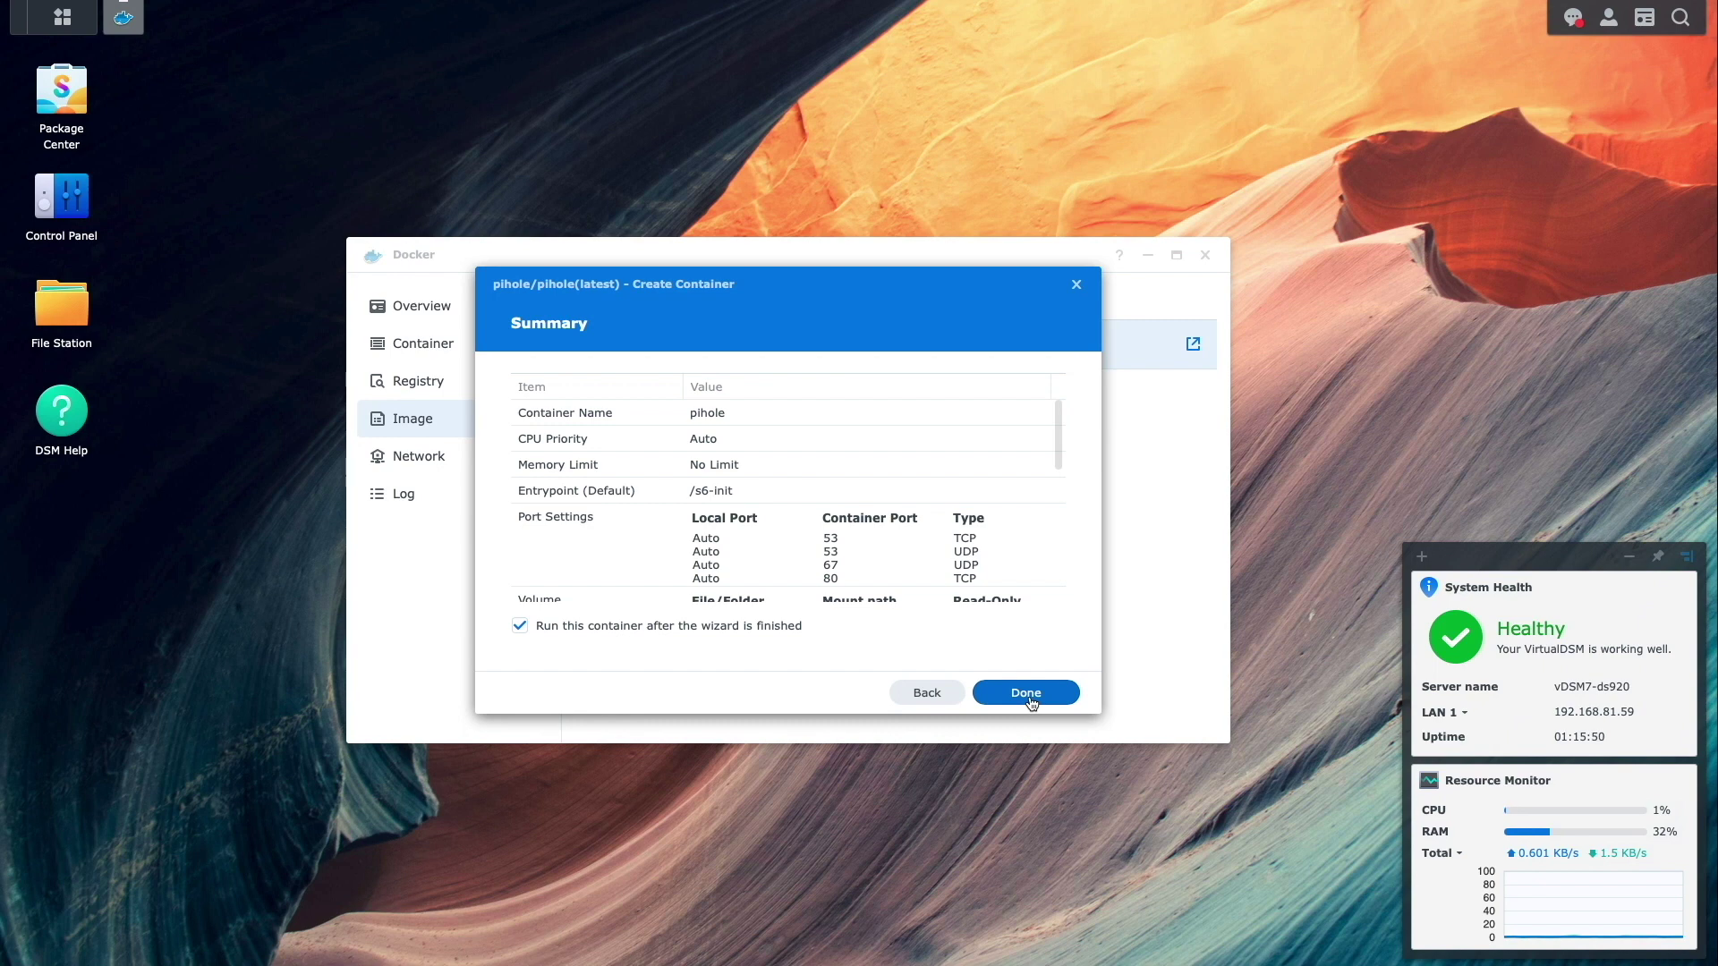
click(1026, 695)
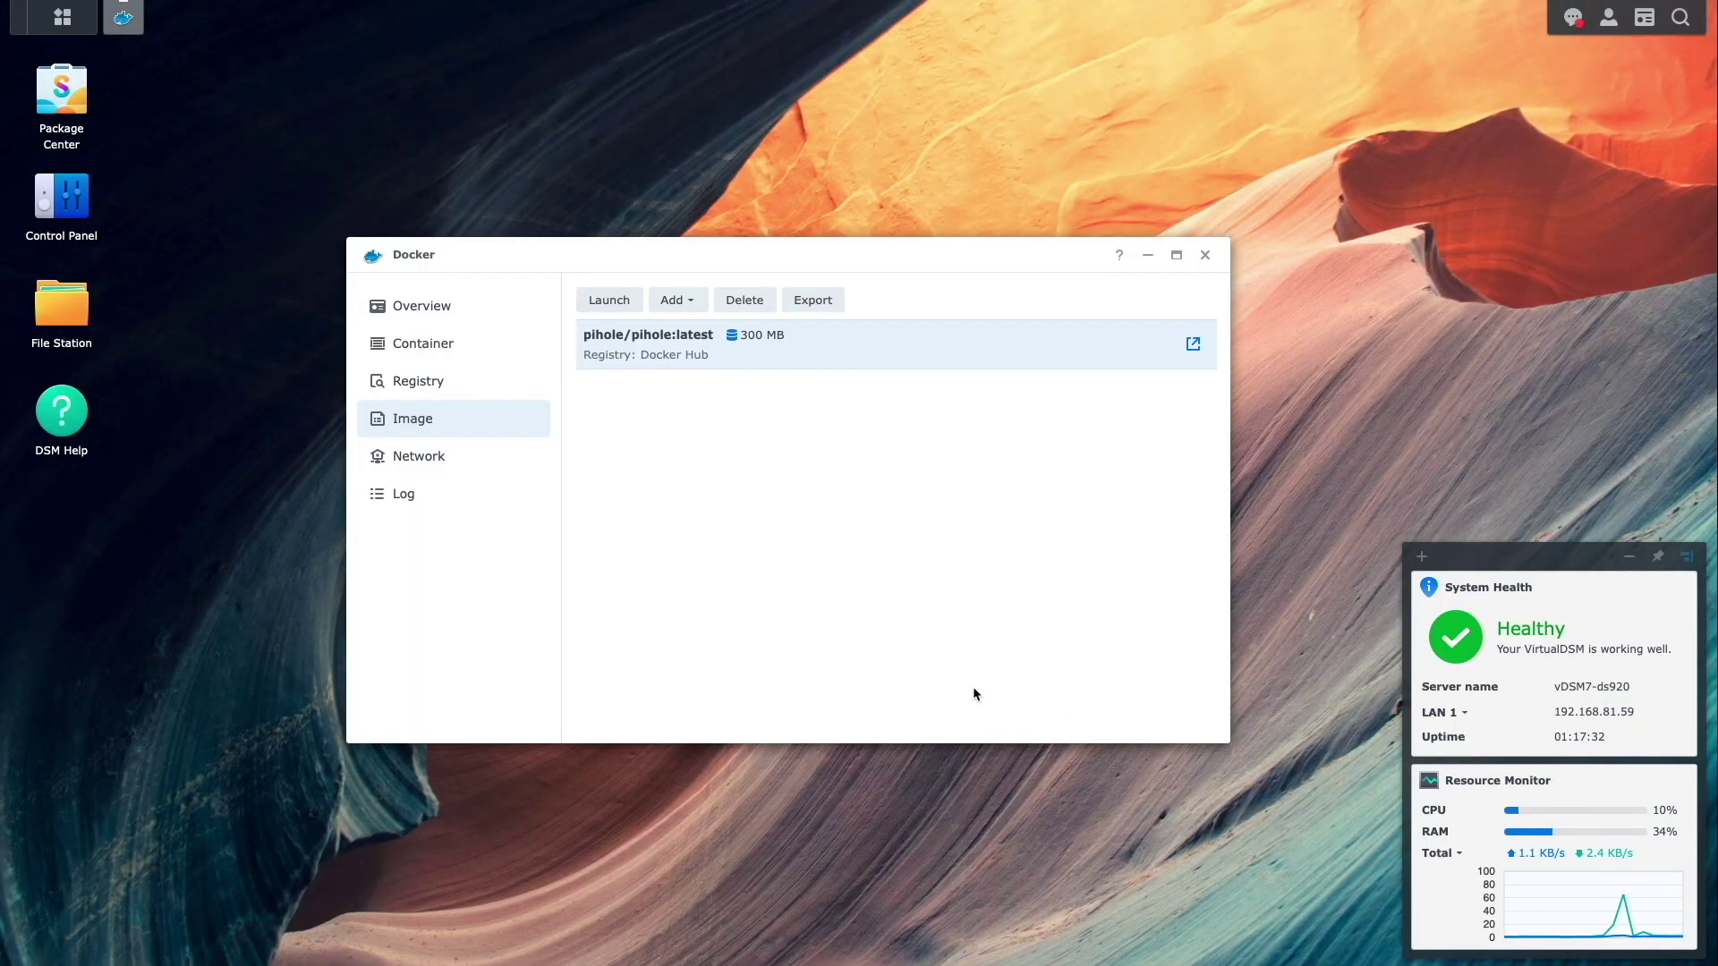
- In Control Panel > Network, enable manual DNS with preferred server 192.168.82.2 and apply
click(63, 207)
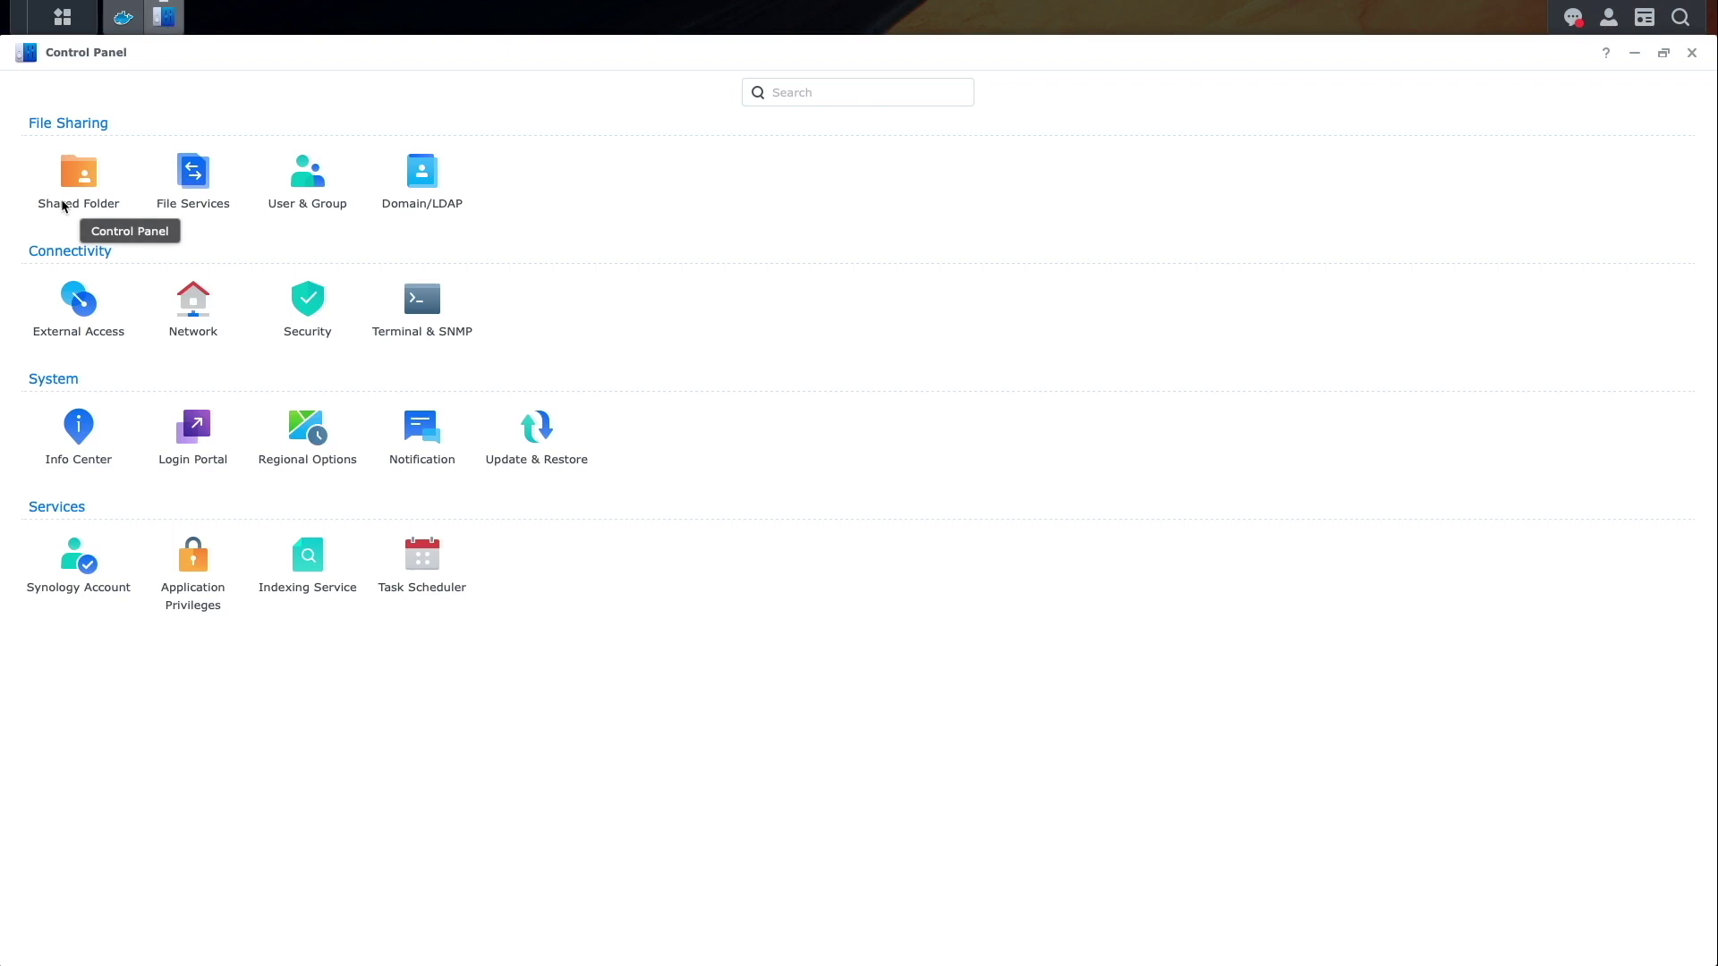
click(198, 325)
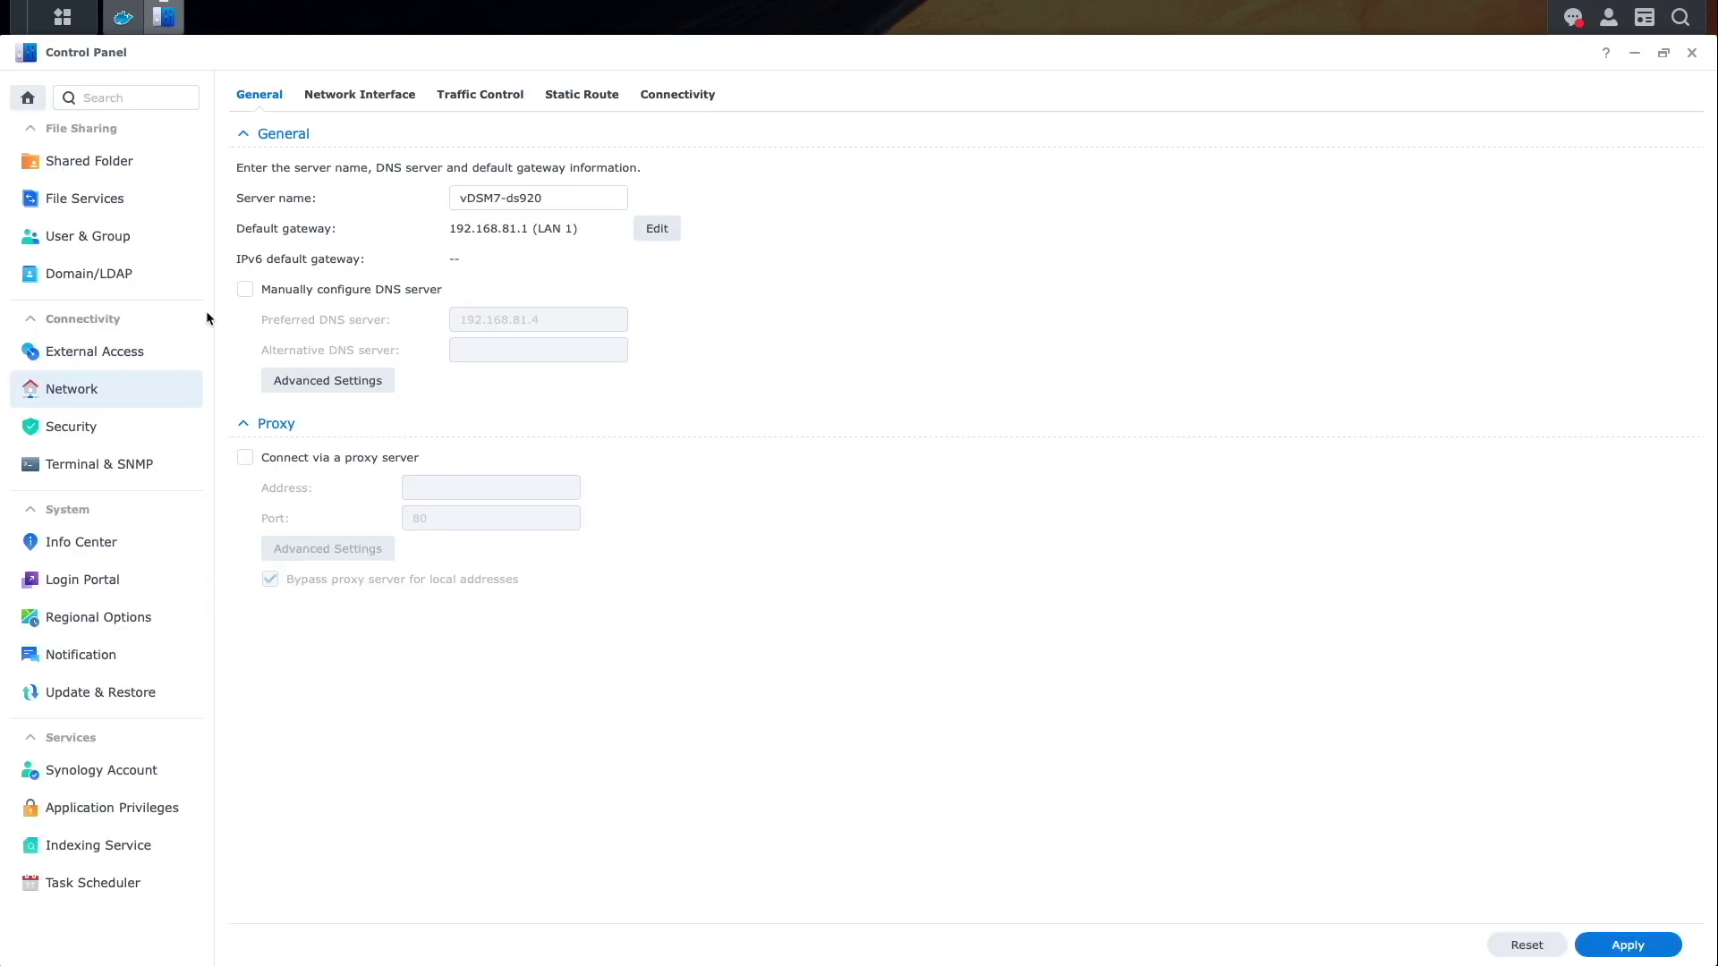
click(243, 288)
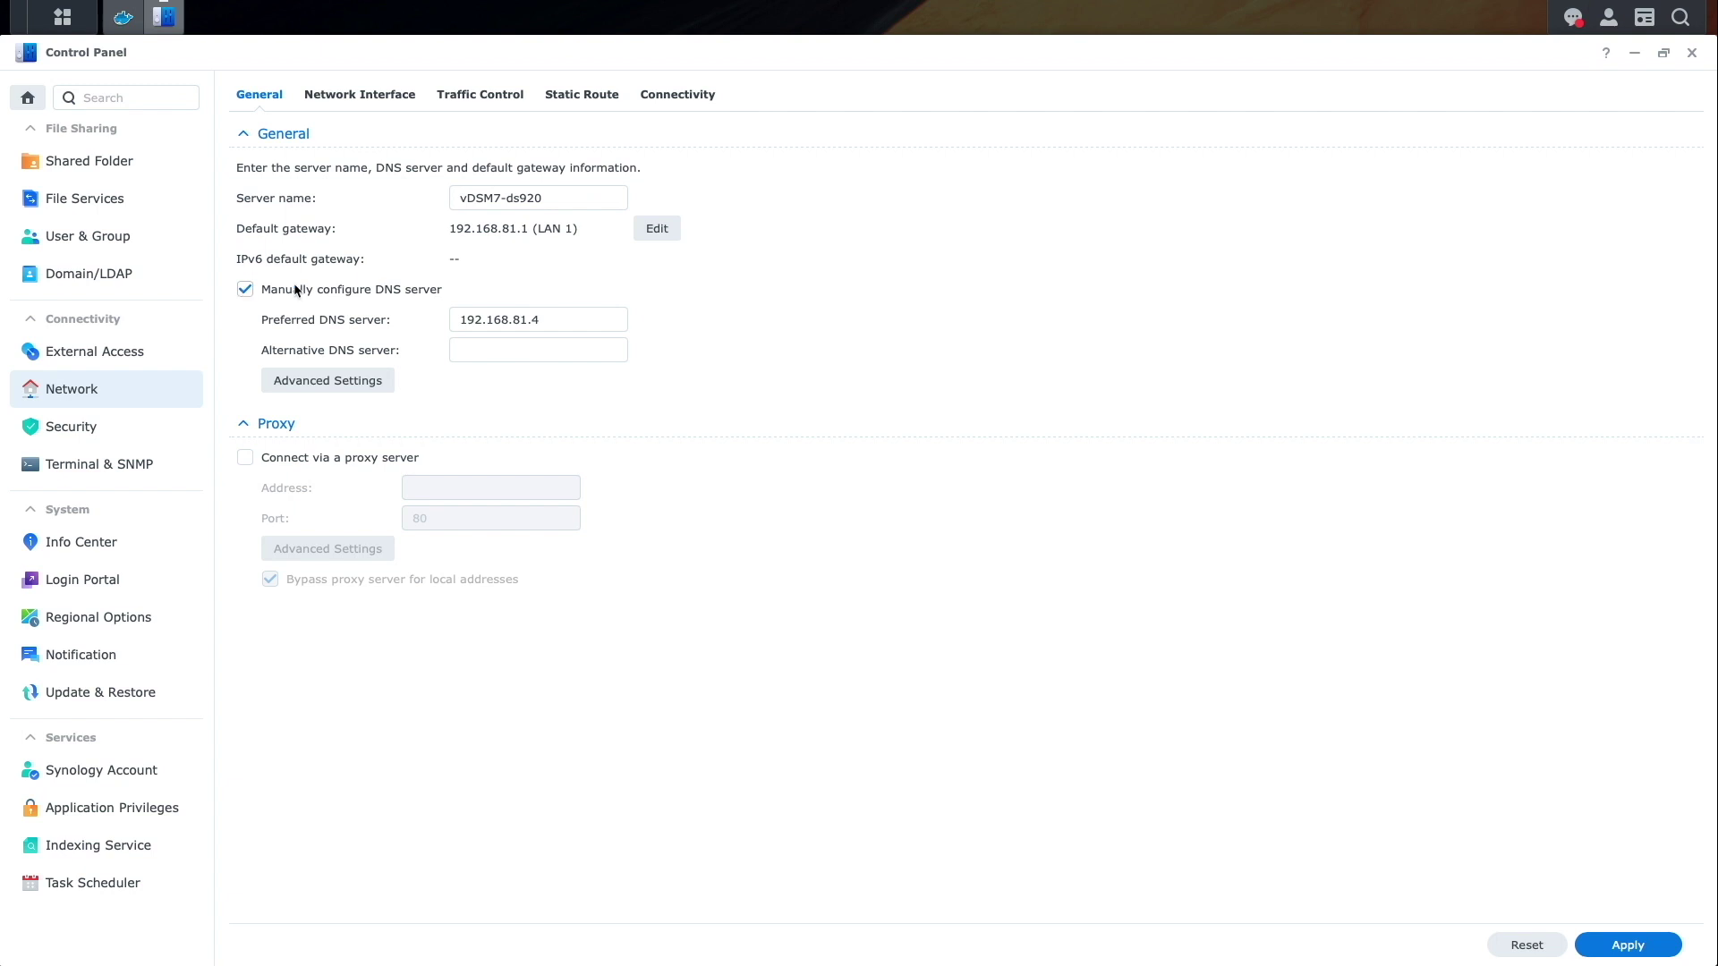
click(542, 321)
key(BackSpace)
key(BackSpace)
key(BackSpace)
text(2.2)
click(1631, 947)
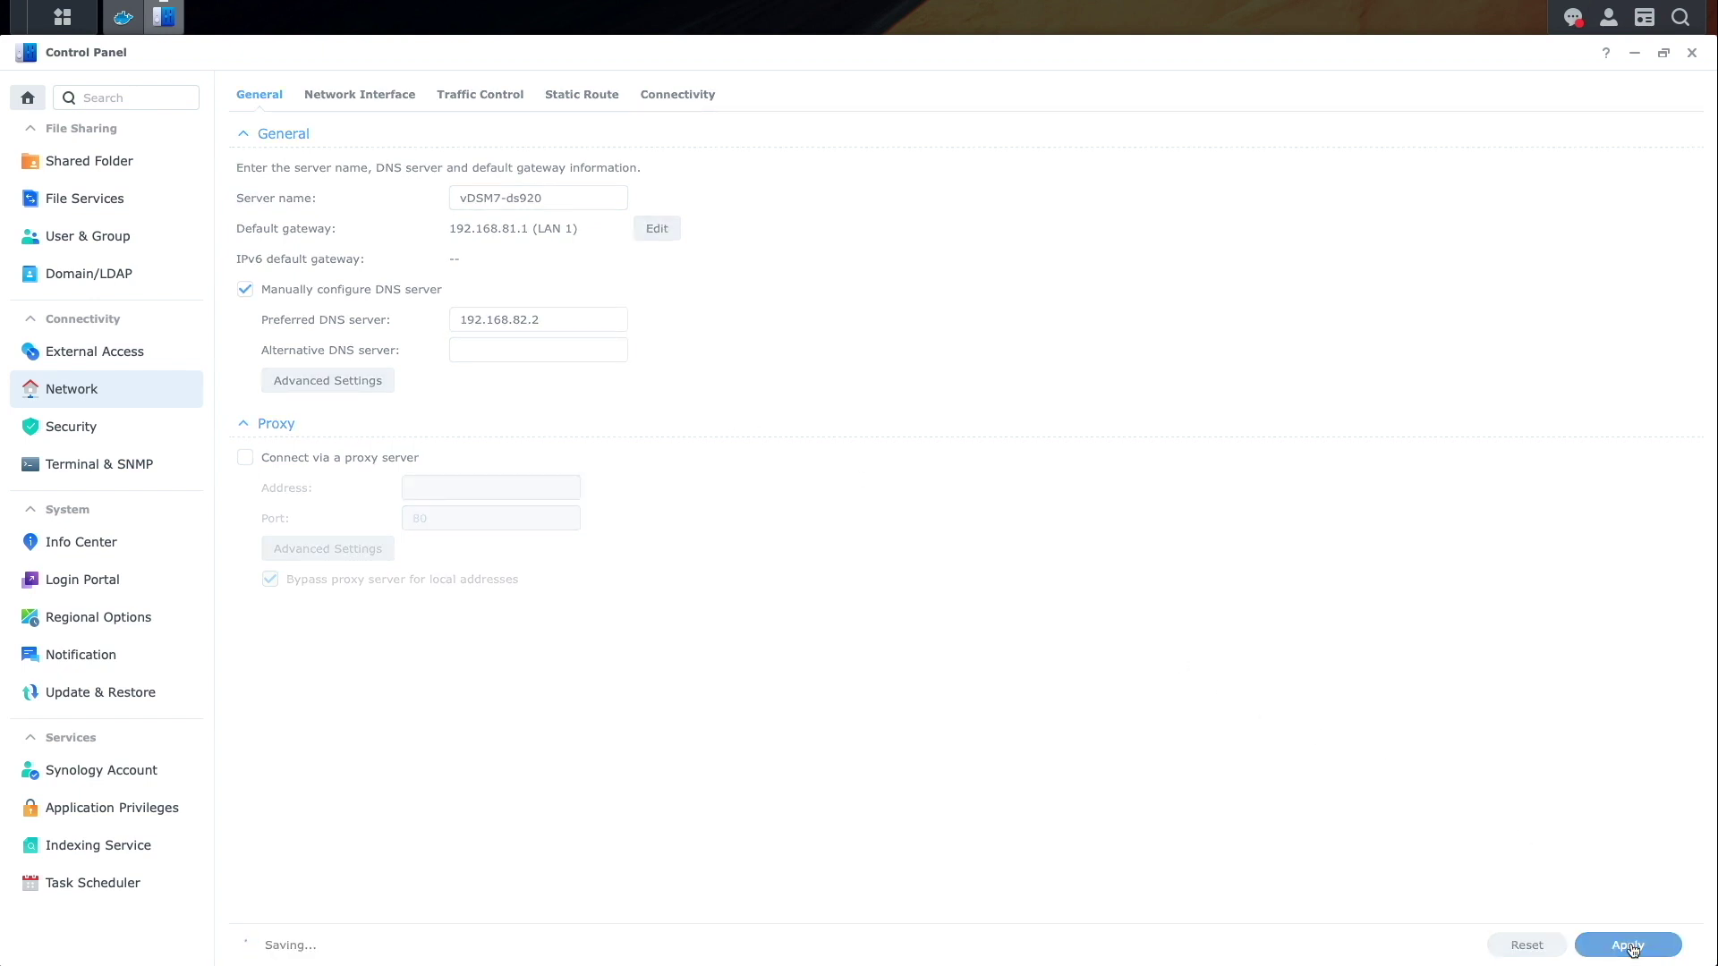